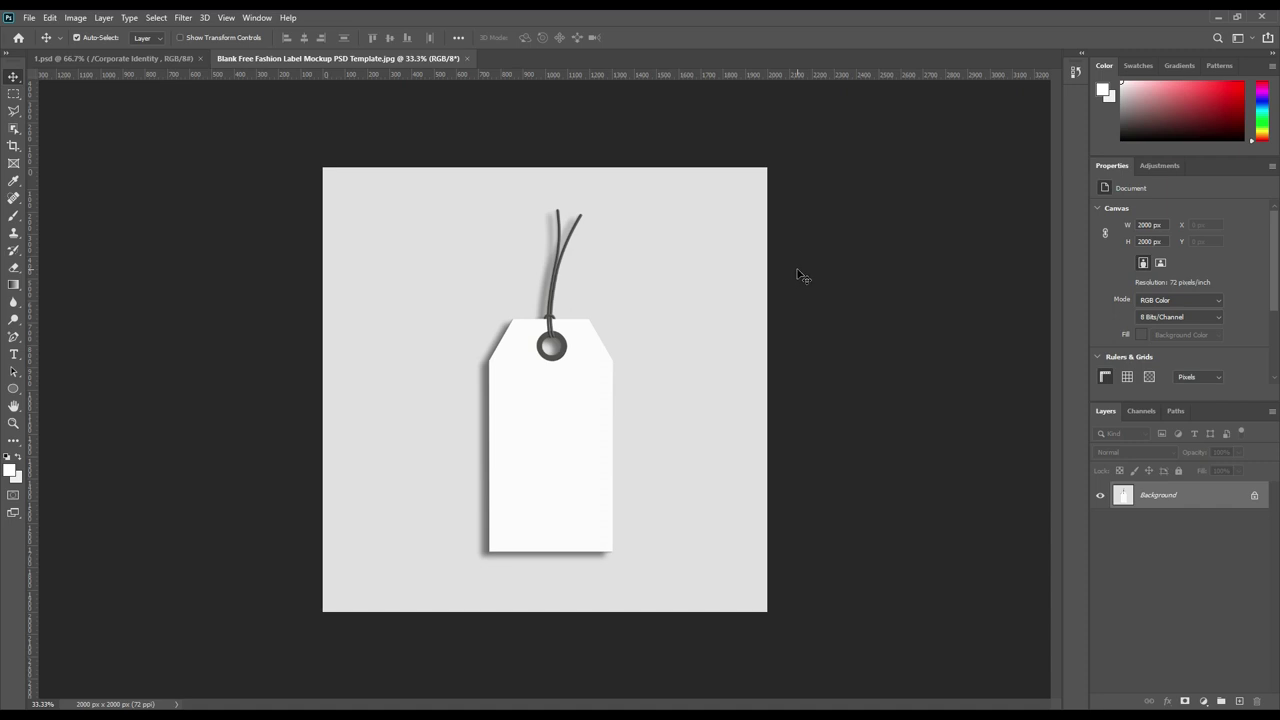
- Select the Pen tool in Shape mode and zoom in on the string above the tag
{"action": "right_click", "coordinate": [7, 338]}
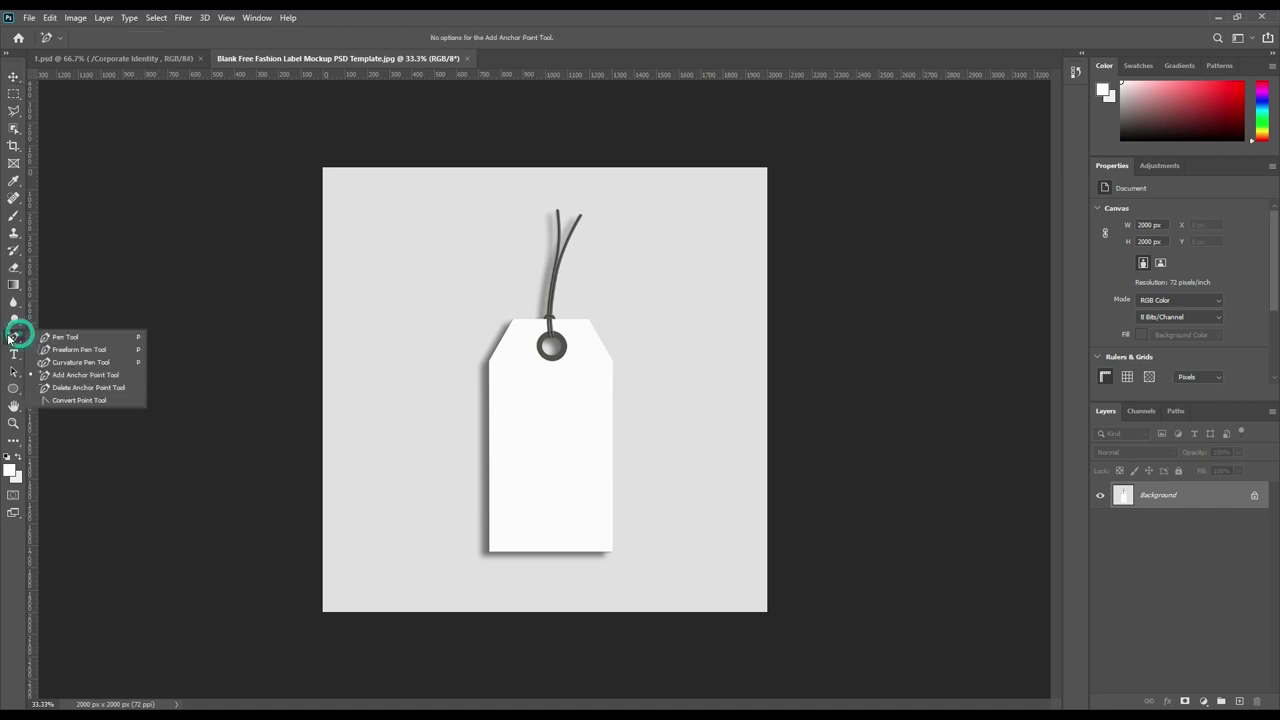
{"action": "left_click", "coordinate": [50, 334]}
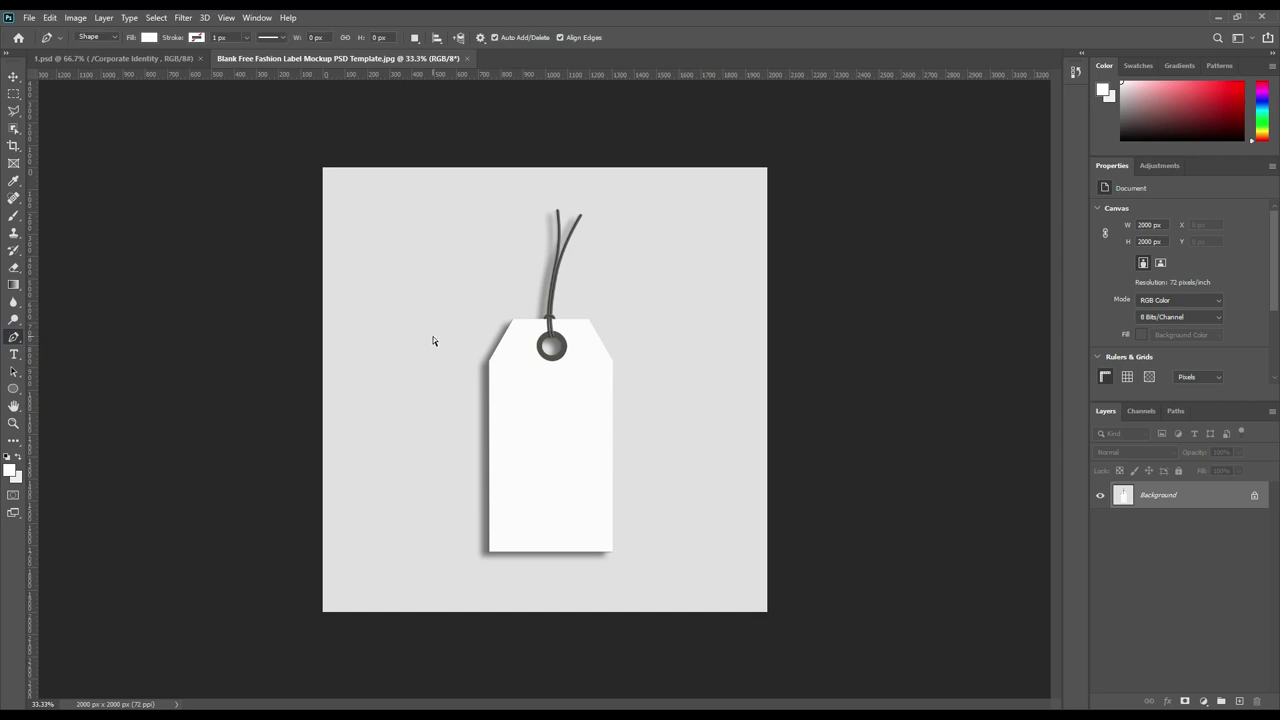
{"action": "key", "text": "ctrl+plus"}
{"action": "key", "text": "ctrl+plus"}
{"action": "key", "text": "ctrl+plus"}
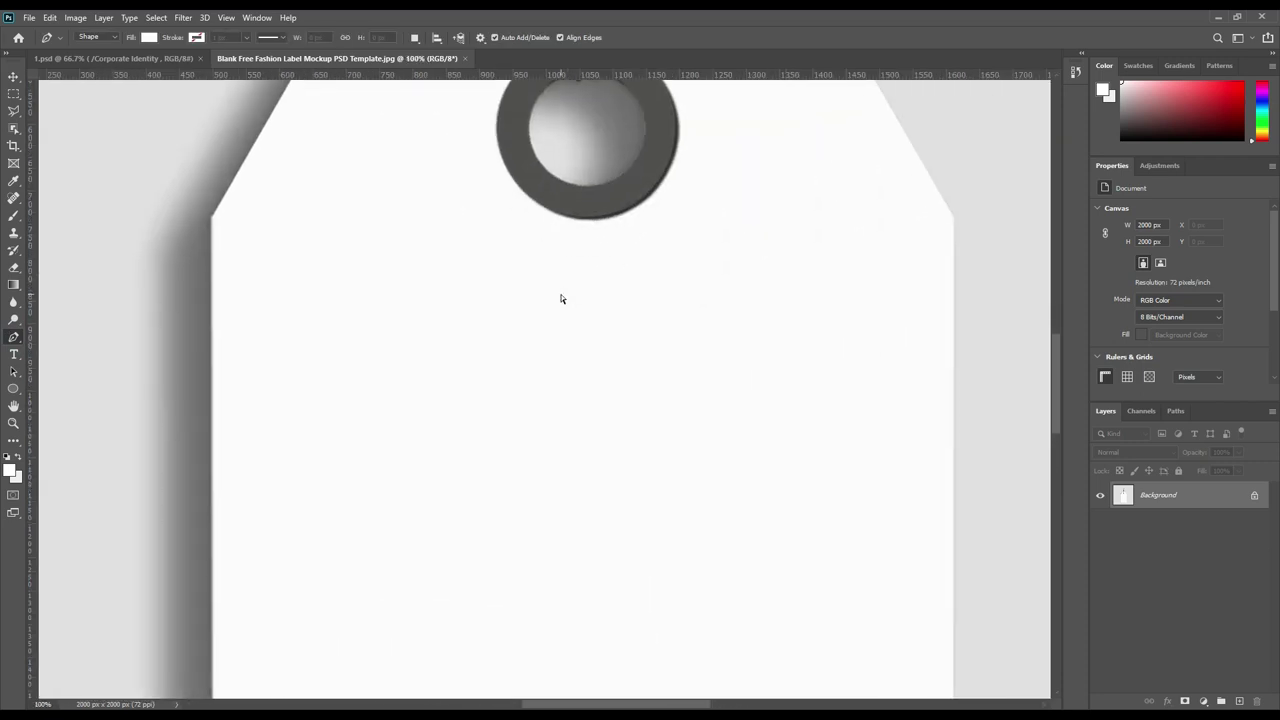
{"action": "key", "text": "ctrl+plus"}
{"action": "left_click_drag", "start_coordinate": [640, 337], "coordinate": [629, 600]}
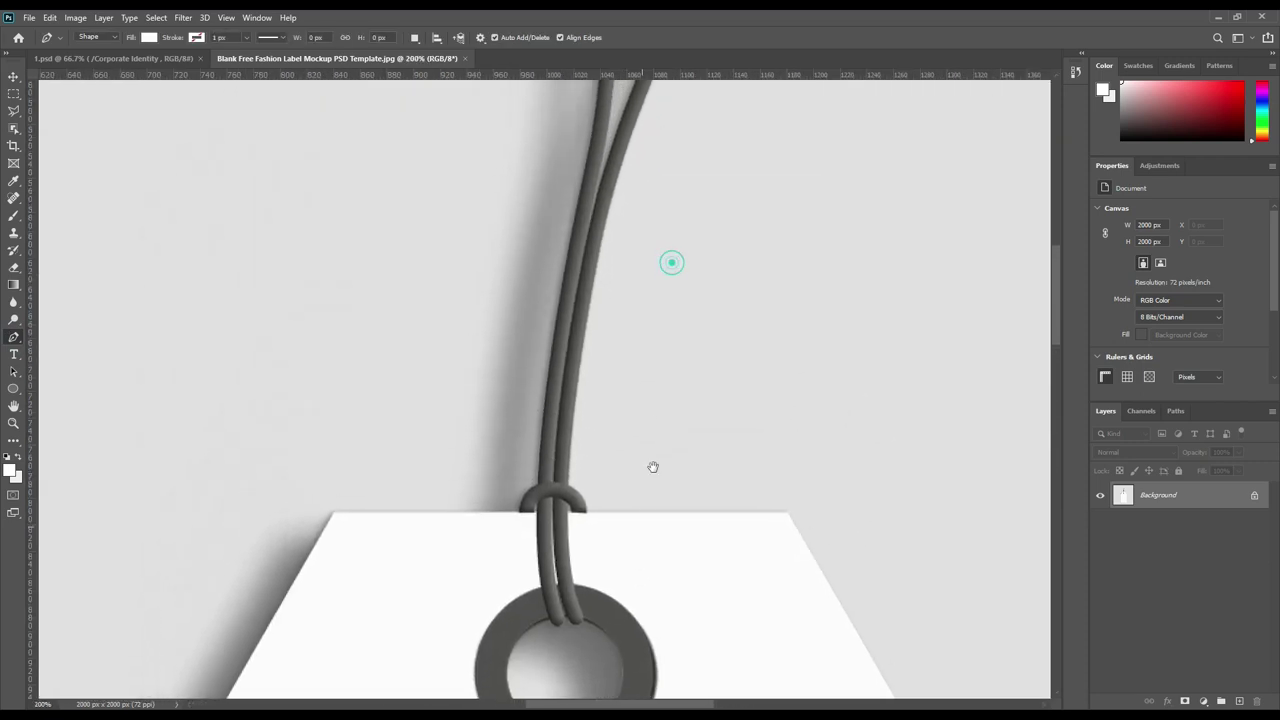
{"action": "left_click_drag", "start_coordinate": [651, 496], "coordinate": [640, 574]}
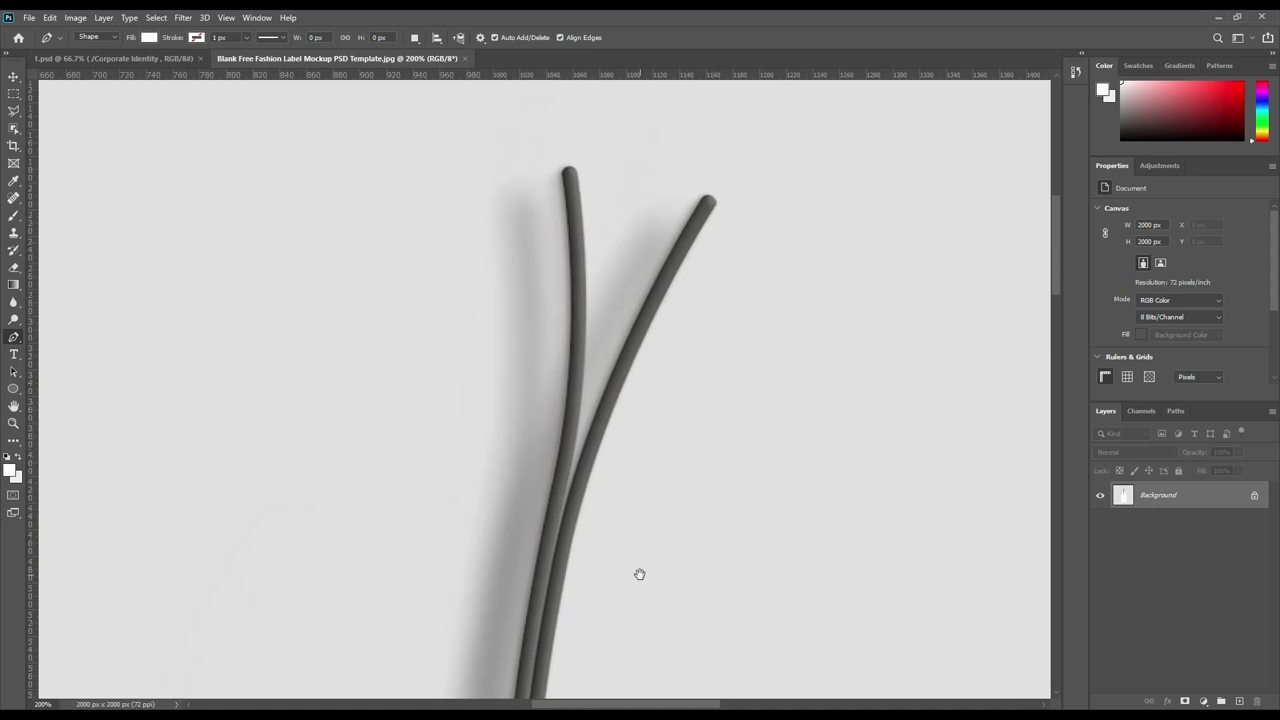
- Trace the tag and string outline as Shape 1 and set its opacity to 0%
{"action": "left_click", "coordinate": [564, 179]}
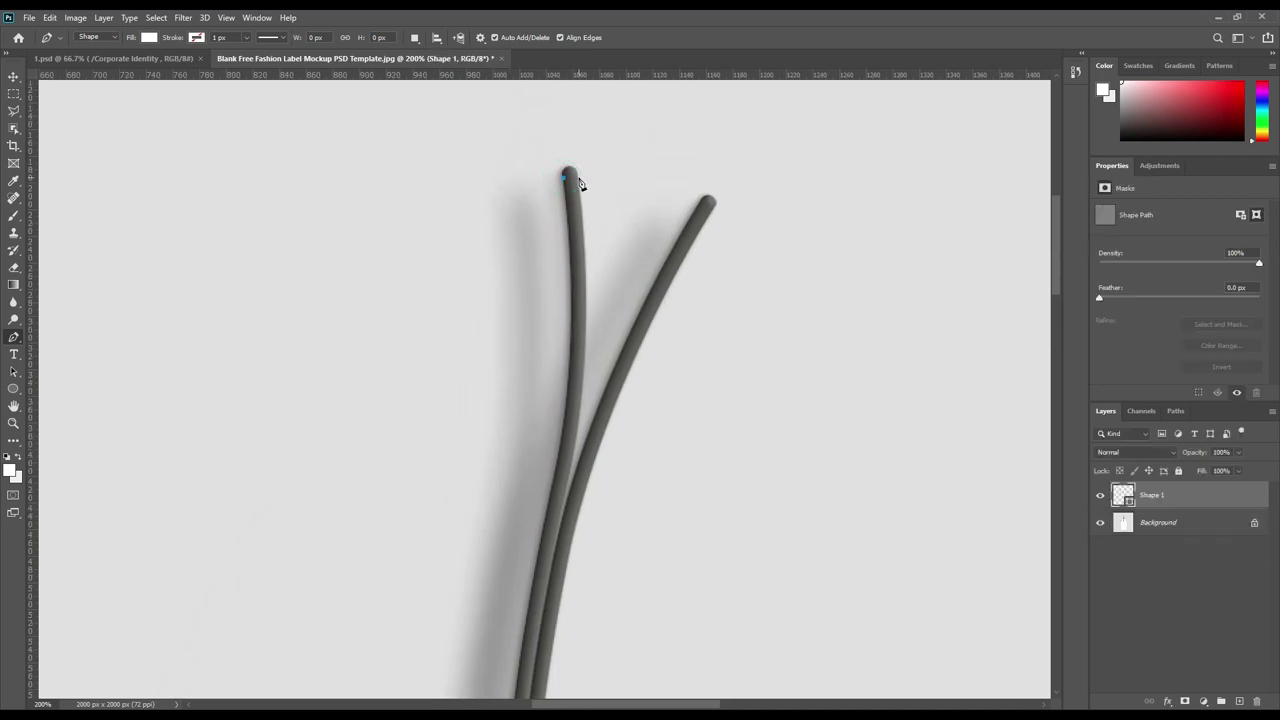
{"action": "left_click", "coordinate": [578, 178]}
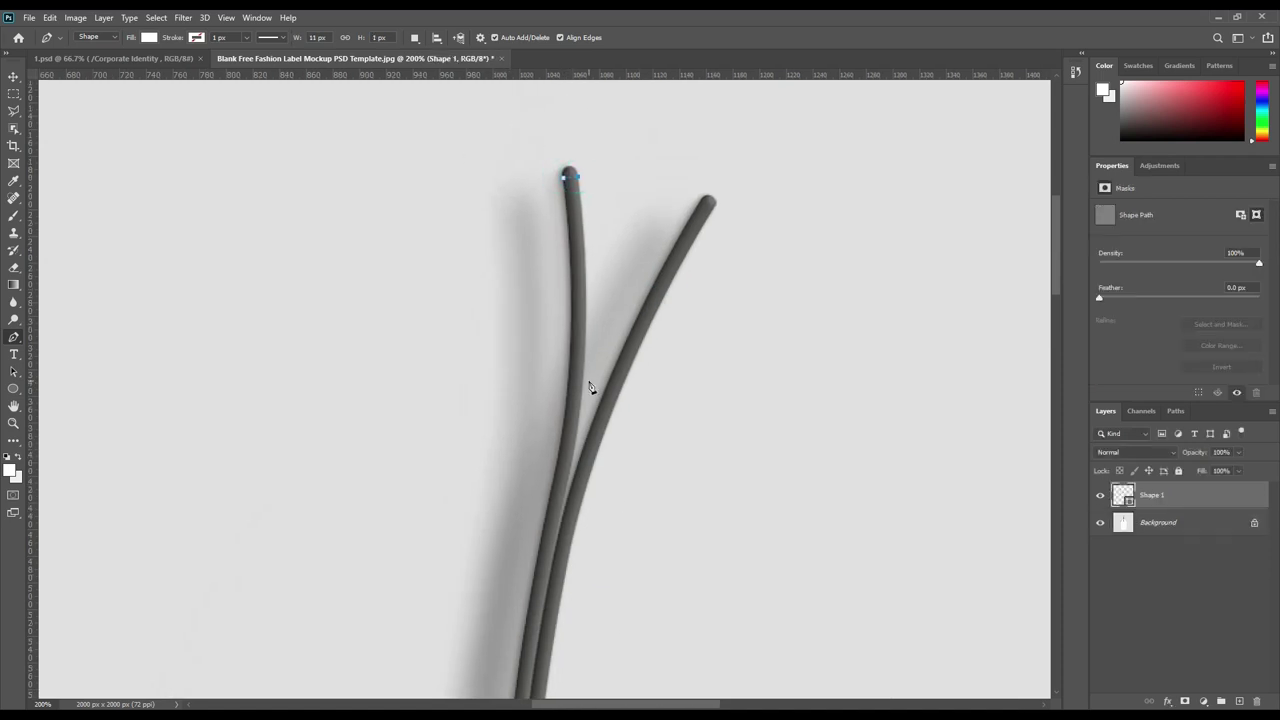
{"action": "left_click", "coordinate": [565, 565]}
{"action": "scroll", "coordinate": [683, 480], "scroll_direction": "down", "scroll_amount": 5}
{"action": "left_click", "coordinate": [643, 443]}
{"action": "scroll", "coordinate": [681, 268], "scroll_direction": "down", "scroll_amount": 5}
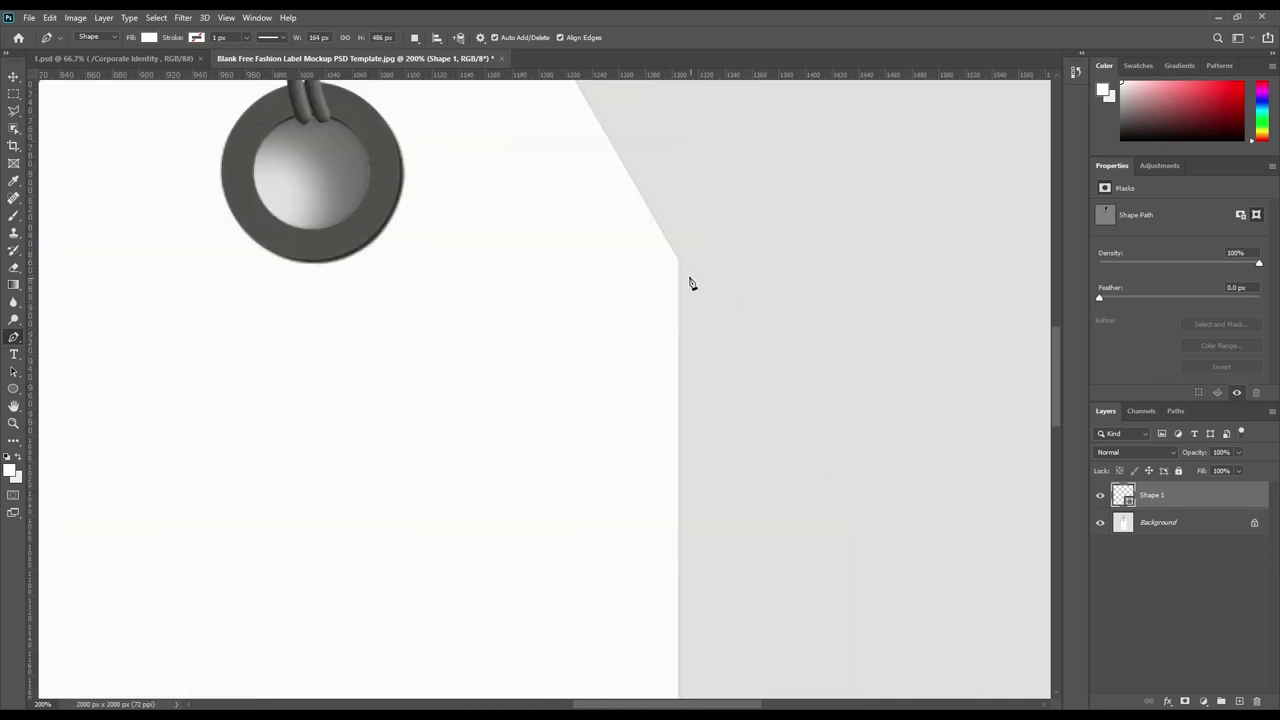
{"action": "left_click", "coordinate": [681, 268]}
{"action": "scroll", "coordinate": [851, 457], "scroll_direction": "down", "scroll_amount": 5}
{"action": "scroll", "coordinate": [554, 480], "scroll_direction": "left", "scroll_amount": 5}
{"action": "left_click", "coordinate": [523, 457]}
{"action": "scroll", "coordinate": [651, 554], "scroll_direction": "up", "scroll_amount": 5}
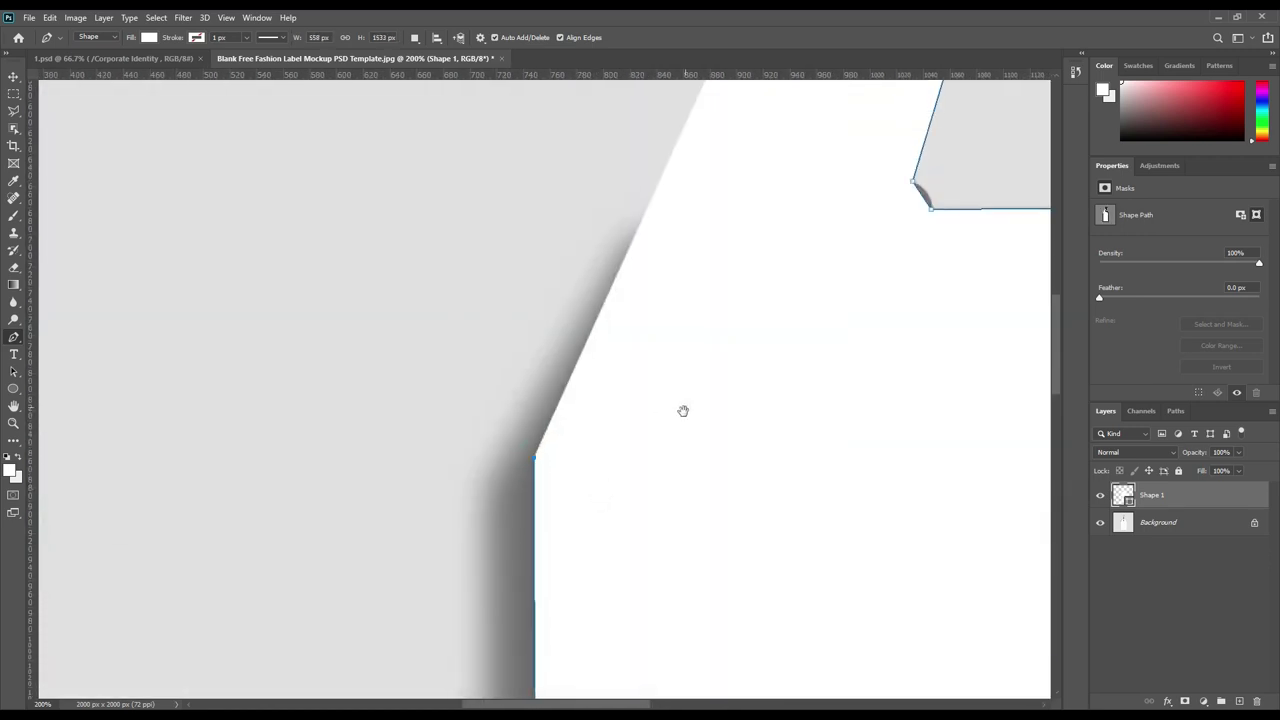
{"action": "scroll", "coordinate": [574, 504], "scroll_direction": "up", "scroll_amount": 3}
{"action": "key", "text": "0"}
{"action": "key", "text": "0"}
{"action": "scroll", "coordinate": [777, 223], "scroll_direction": "up", "scroll_amount": 5}
- Add an anchor point with Add Anchor Point and bend the path onto the left string
{"action": "right_click", "coordinate": [14, 337]}
{"action": "left_click", "coordinate": [70, 377]}
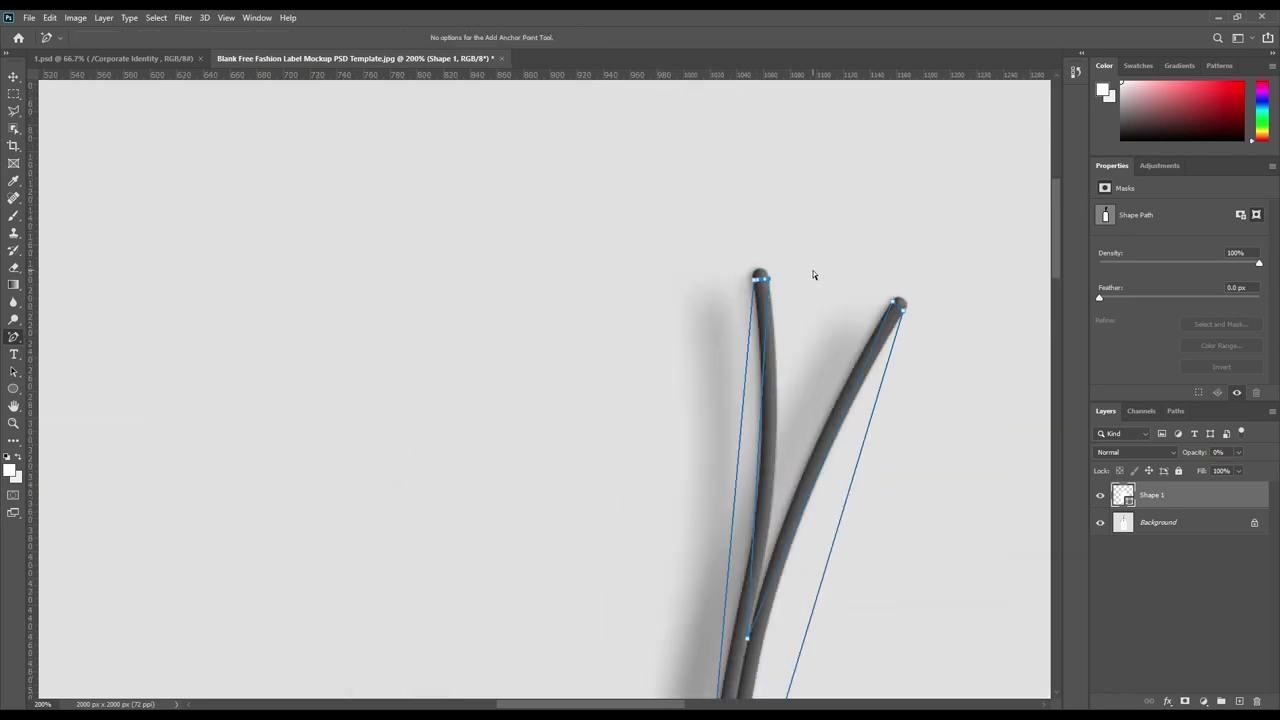
{"action": "scroll", "coordinate": [790, 320], "scroll_direction": "up", "scroll_amount": 2}
{"action": "scroll", "coordinate": [640, 470], "scroll_direction": "down", "scroll_amount": 3}
{"action": "left_click", "coordinate": [599, 412]}
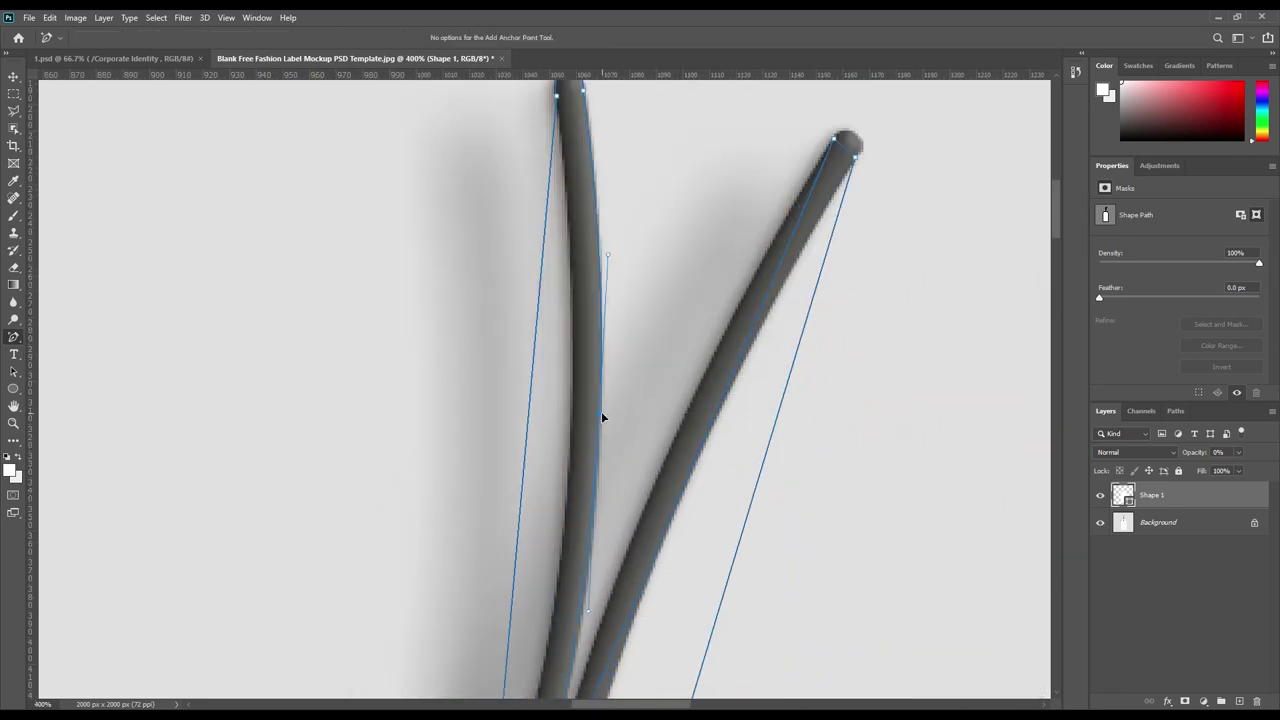
{"action": "left_click_drag", "start_coordinate": [531, 460], "coordinate": [570, 460]}
{"action": "scroll", "coordinate": [545, 390], "scroll_direction": "down", "scroll_amount": 5}
{"action": "scroll", "coordinate": [545, 390], "scroll_direction": "left", "scroll_amount": 3}
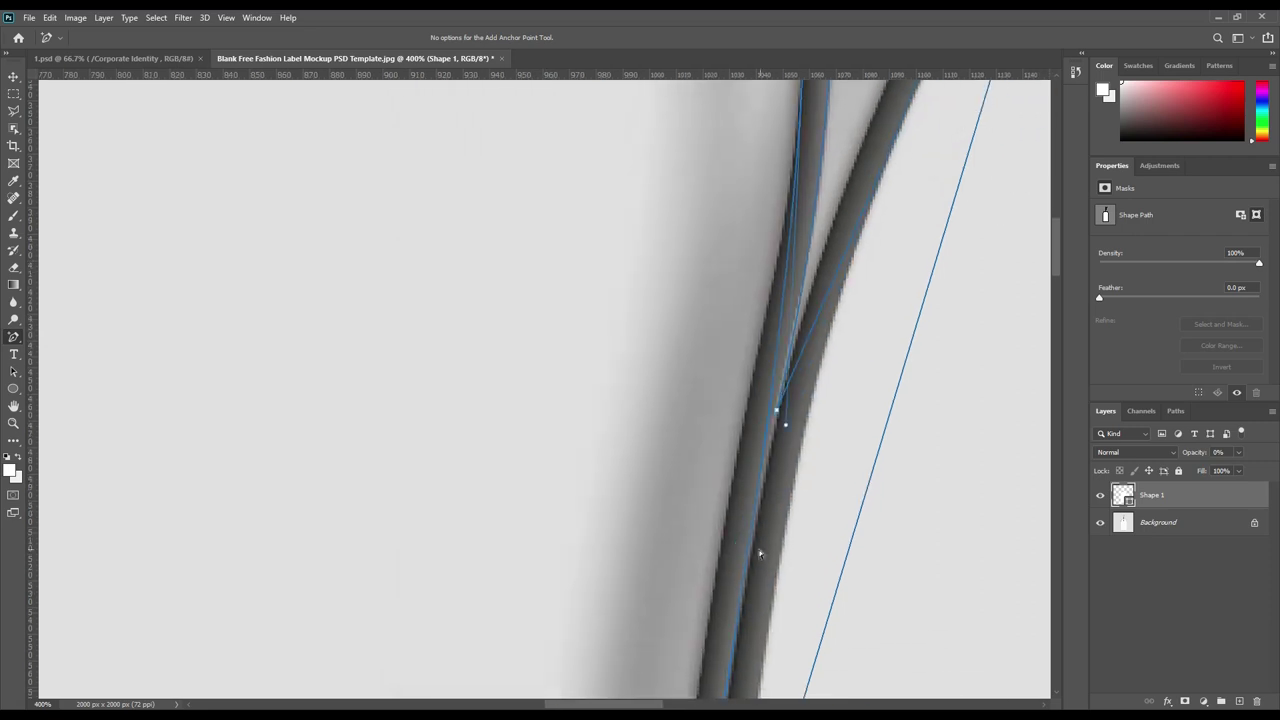
- Add two more anchor points along the left string's path
{"action": "left_click", "coordinate": [733, 450]}
{"action": "left_click", "coordinate": [755, 366]}
{"action": "scroll", "coordinate": [808, 388], "scroll_direction": "down", "scroll_amount": 3}
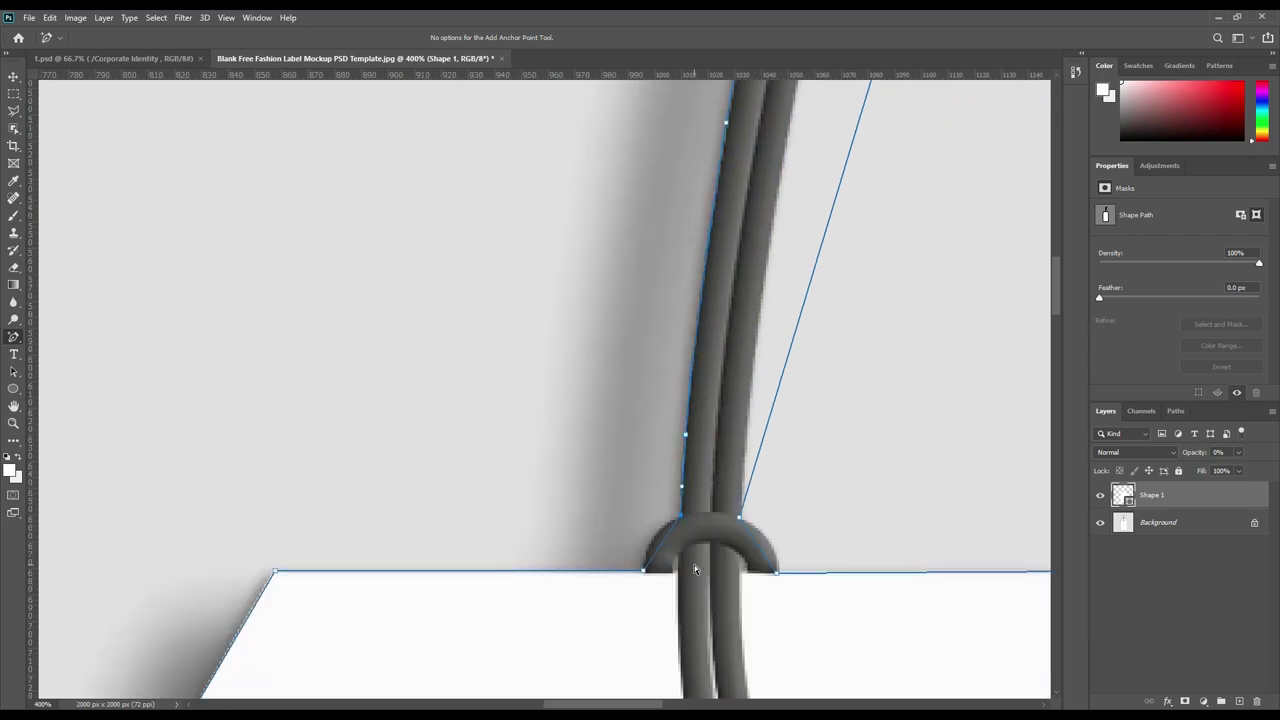
{"action": "scroll", "coordinate": [605, 479], "scroll_direction": "up", "scroll_amount": 3}
{"action": "scroll", "coordinate": [396, 381], "scroll_direction": "down", "scroll_amount": 5}
{"action": "scroll", "coordinate": [396, 381], "scroll_direction": "left", "scroll_amount": 3}
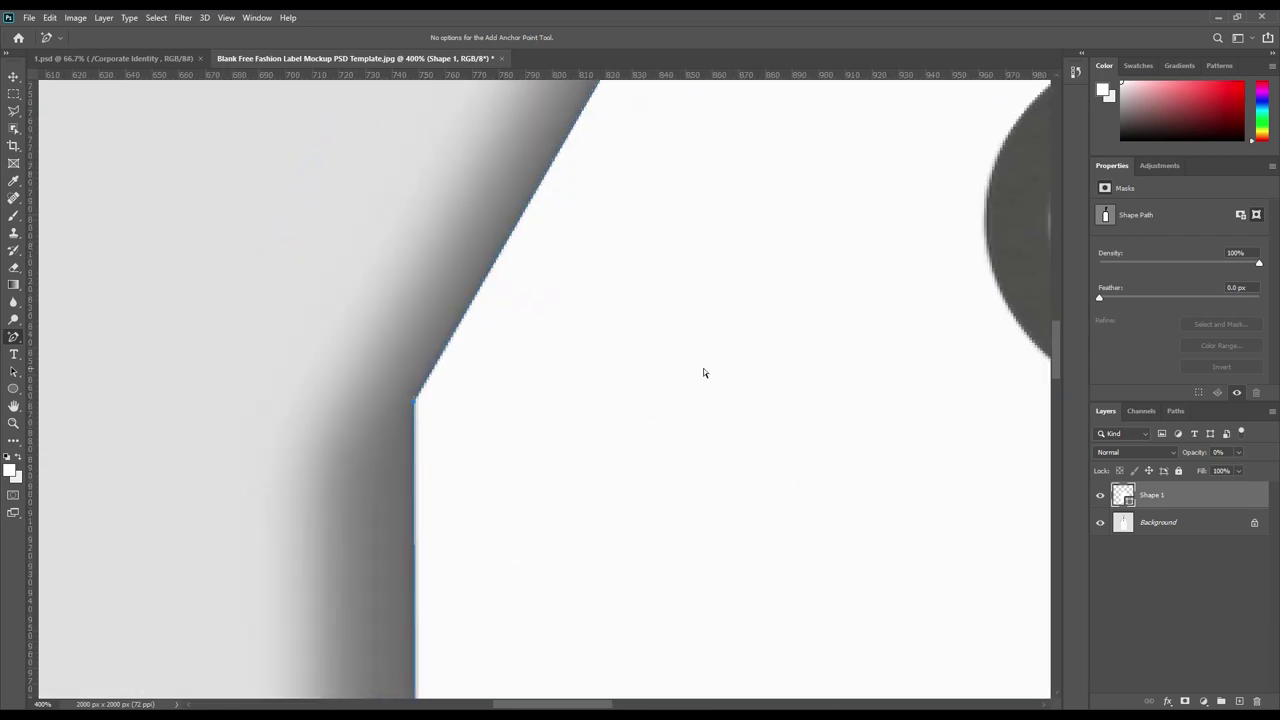
{"action": "scroll", "coordinate": [804, 369], "scroll_direction": "up", "scroll_amount": 5}
{"action": "scroll", "coordinate": [700, 400], "scroll_direction": "right", "scroll_amount": 5}
{"action": "scroll", "coordinate": [806, 431], "scroll_direction": "up", "scroll_amount": 5}
- Add anchor points along the right string's path and adjust it to fit
{"action": "left_click", "coordinate": [657, 380]}
{"action": "scroll", "coordinate": [680, 440], "scroll_direction": "up", "scroll_amount": 5}
{"action": "scroll", "coordinate": [680, 440], "scroll_direction": "right", "scroll_amount": 3}
{"action": "left_click", "coordinate": [800, 293]}
{"action": "scroll", "coordinate": [666, 580], "scroll_direction": "down", "scroll_amount": 5}
{"action": "scroll", "coordinate": [666, 580], "scroll_direction": "left", "scroll_amount": 1}
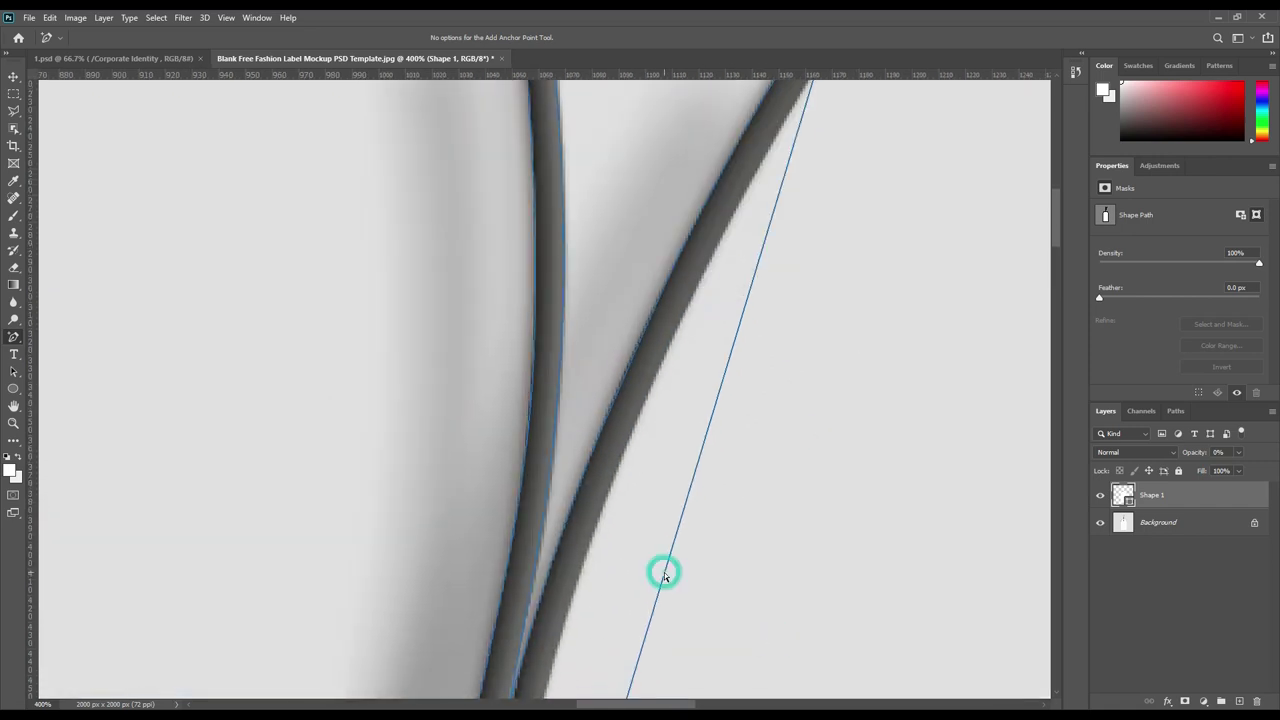
{"action": "left_click_drag", "start_coordinate": [666, 580], "coordinate": [583, 557]}
{"action": "scroll", "coordinate": [626, 340], "scroll_direction": "down", "scroll_amount": 5}
{"action": "scroll", "coordinate": [817, 491], "scroll_direction": "down", "scroll_amount": 5}
{"action": "scroll", "coordinate": [817, 491], "scroll_direction": "right", "scroll_amount": 3}
{"action": "scroll", "coordinate": [983, 449], "scroll_direction": "down", "scroll_amount": 5}
{"action": "scroll", "coordinate": [983, 449], "scroll_direction": "left", "scroll_amount": 3}
{"action": "scroll", "coordinate": [626, 435], "scroll_direction": "left", "scroll_amount": 5}
- Shape the eyelet path (Shape 2) to follow the round hole, then select the Background layer
{"action": "key", "text": "ctrl+0"}
{"action": "scroll", "coordinate": [617, 251], "scroll_direction": "up", "scroll_amount": 5}
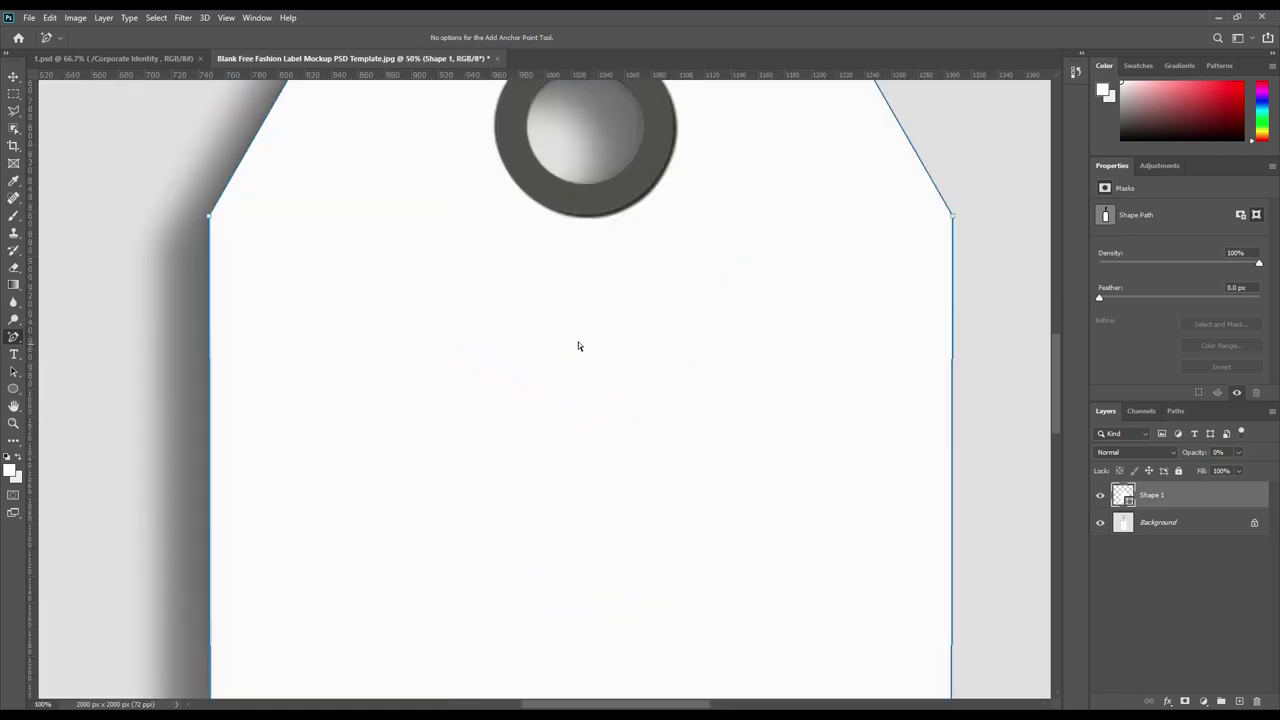
{"action": "scroll", "coordinate": [617, 251], "scroll_direction": "down", "scroll_amount": 3}
{"action": "key", "text": "p"}
{"action": "right_click", "coordinate": [14, 337]}
{"action": "left_click", "coordinate": [70, 377]}
{"action": "left_click_drag", "start_coordinate": [540, 460], "coordinate": [627, 550]}
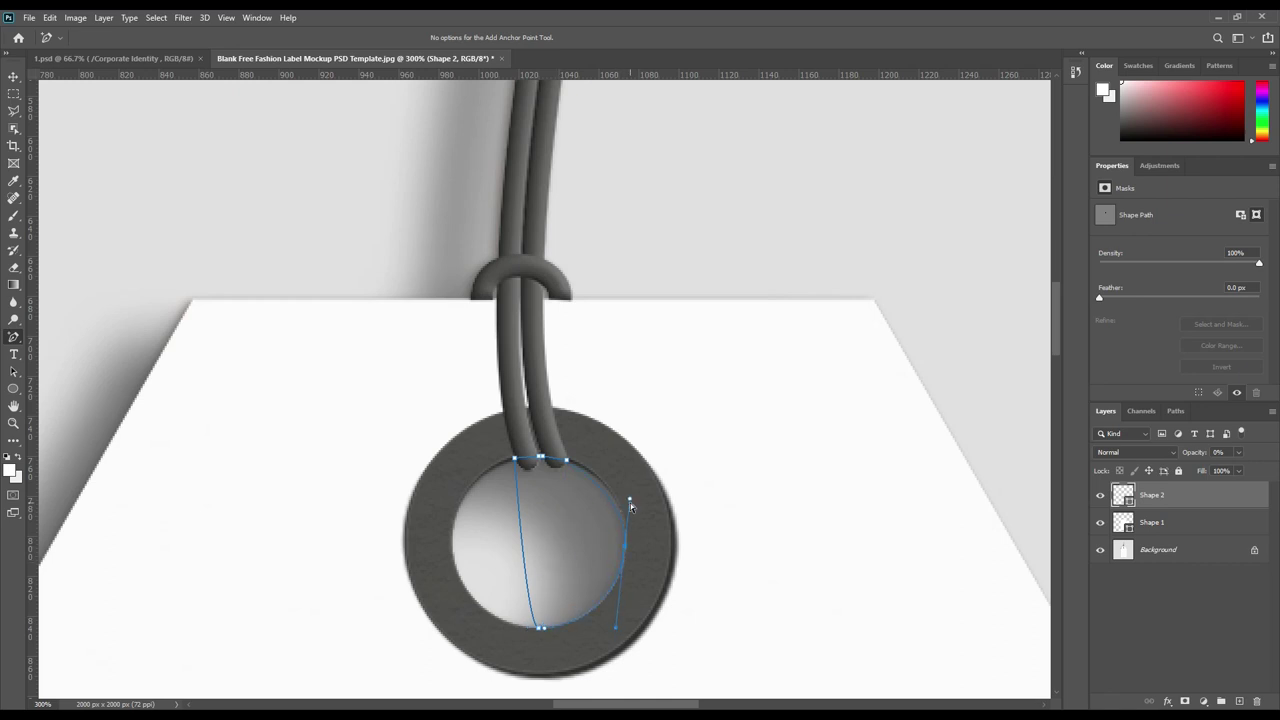
{"action": "left_click_drag", "start_coordinate": [523, 553], "coordinate": [454, 548]}
{"action": "key", "text": "ctrl+0"}
{"action": "left_click", "coordinate": [1152, 522]}
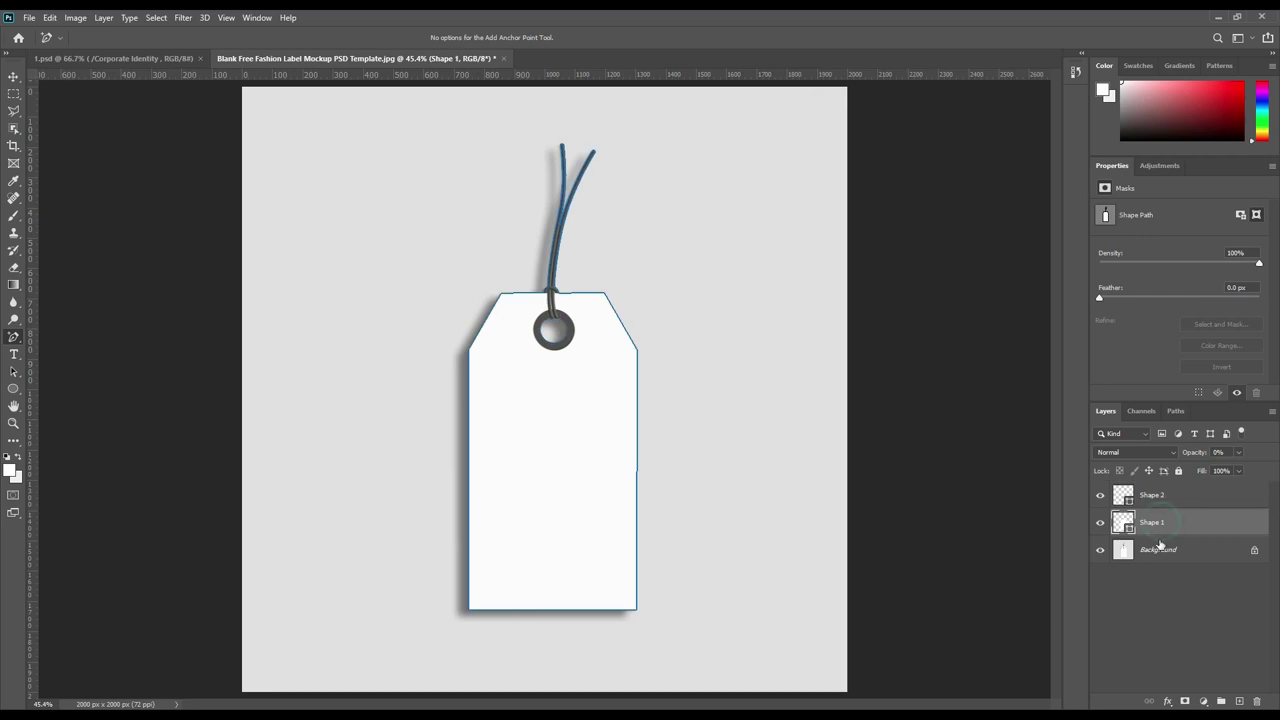
{"action": "left_click", "coordinate": [1159, 552]}
{"action": "right_click", "coordinate": [13, 388]}
- Place four guides at the tag's left, right, top and bottom edges
{"action": "left_click", "coordinate": [60, 412]}
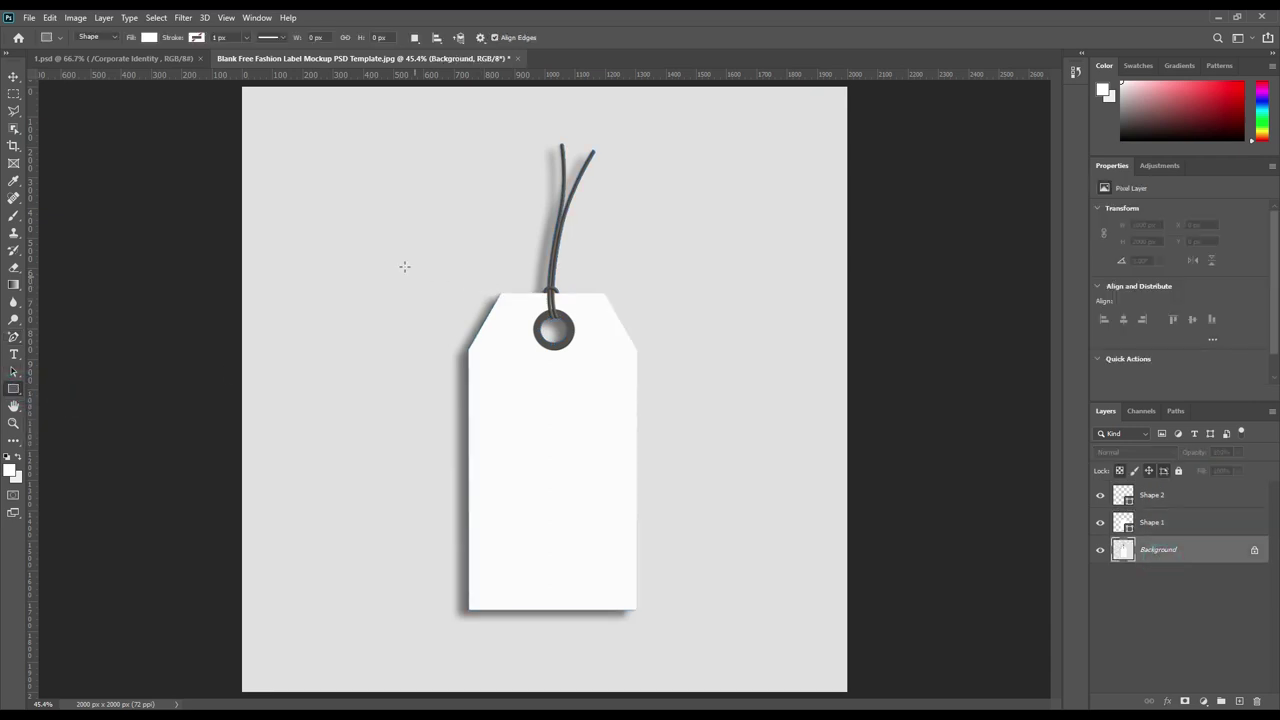
{"action": "left_click_drag", "start_coordinate": [33, 362], "coordinate": [466, 396]}
{"action": "left_click_drag", "start_coordinate": [38, 374], "coordinate": [639, 388]}
{"action": "left_click_drag", "start_coordinate": [619, 79], "coordinate": [665, 290]}
{"action": "left_click_drag", "start_coordinate": [605, 88], "coordinate": [642, 612]}
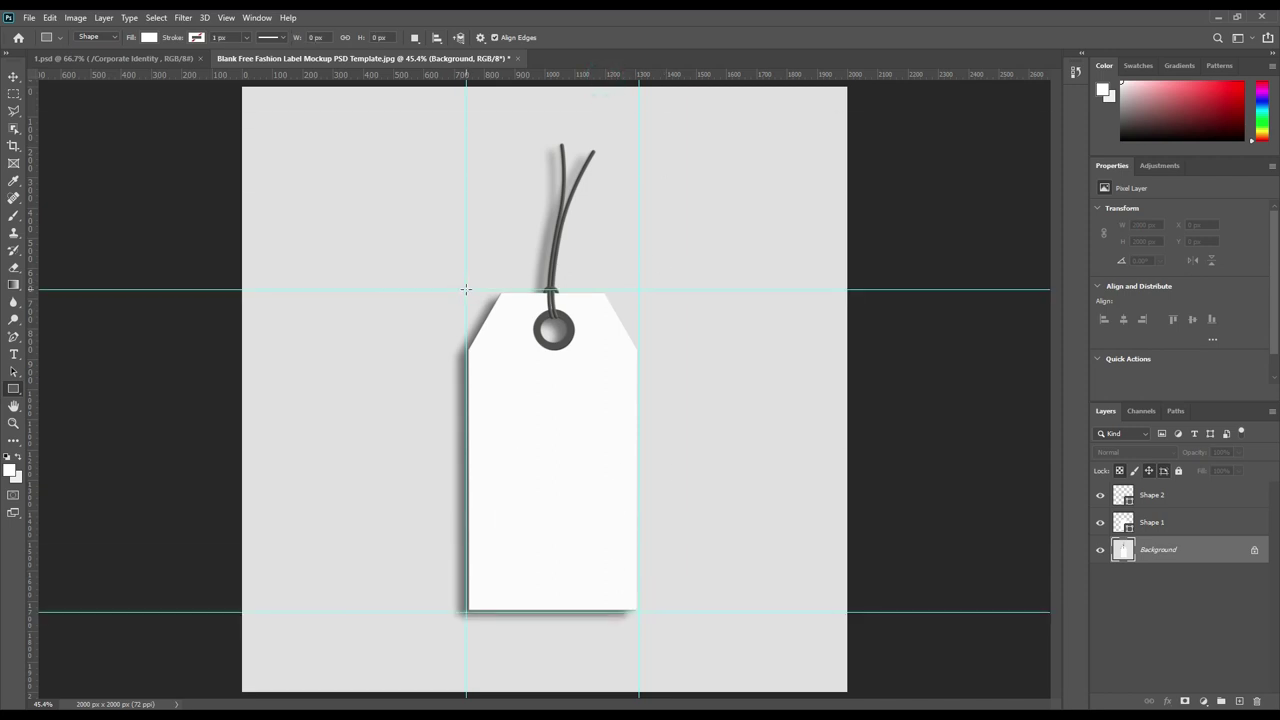
- Draw a rectangle between the guides and set its fill to yellow ffc000
{"action": "left_click_drag", "start_coordinate": [466, 289], "coordinate": [639, 611]}
{"action": "double_click", "coordinate": [1129, 557]}
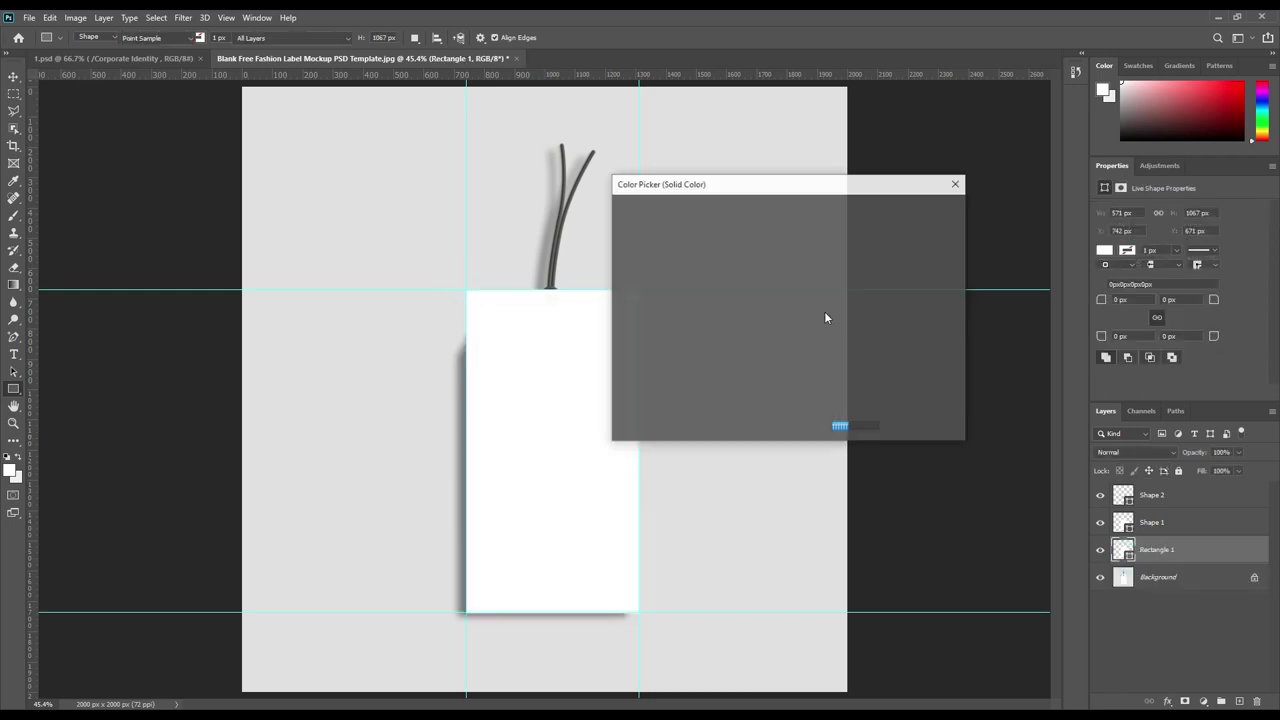
{"action": "type", "text": "ff0000"}
{"action": "left_click_drag", "start_coordinate": [806, 387], "coordinate": [804, 366]}
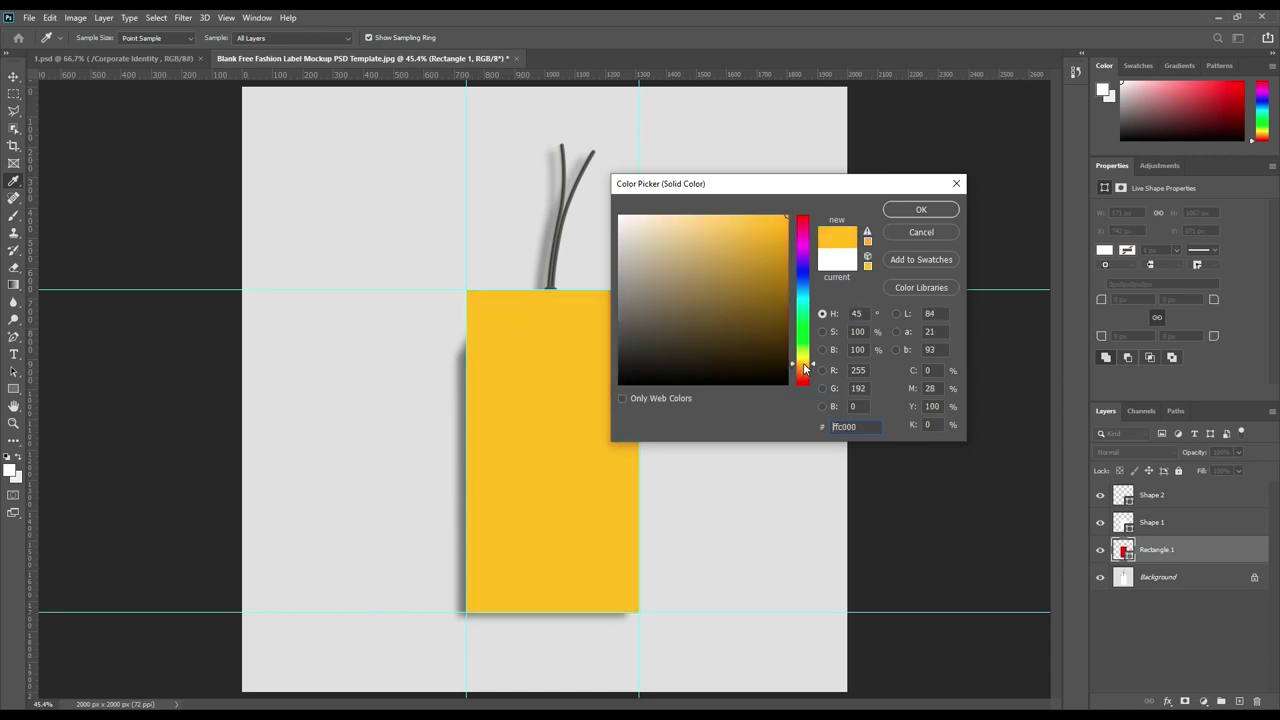
- Convert Rectangle 1 to a smart object and mask it to the tag outline
{"action": "left_click", "coordinate": [921, 209]}
{"action": "right_click", "coordinate": [1182, 557]}
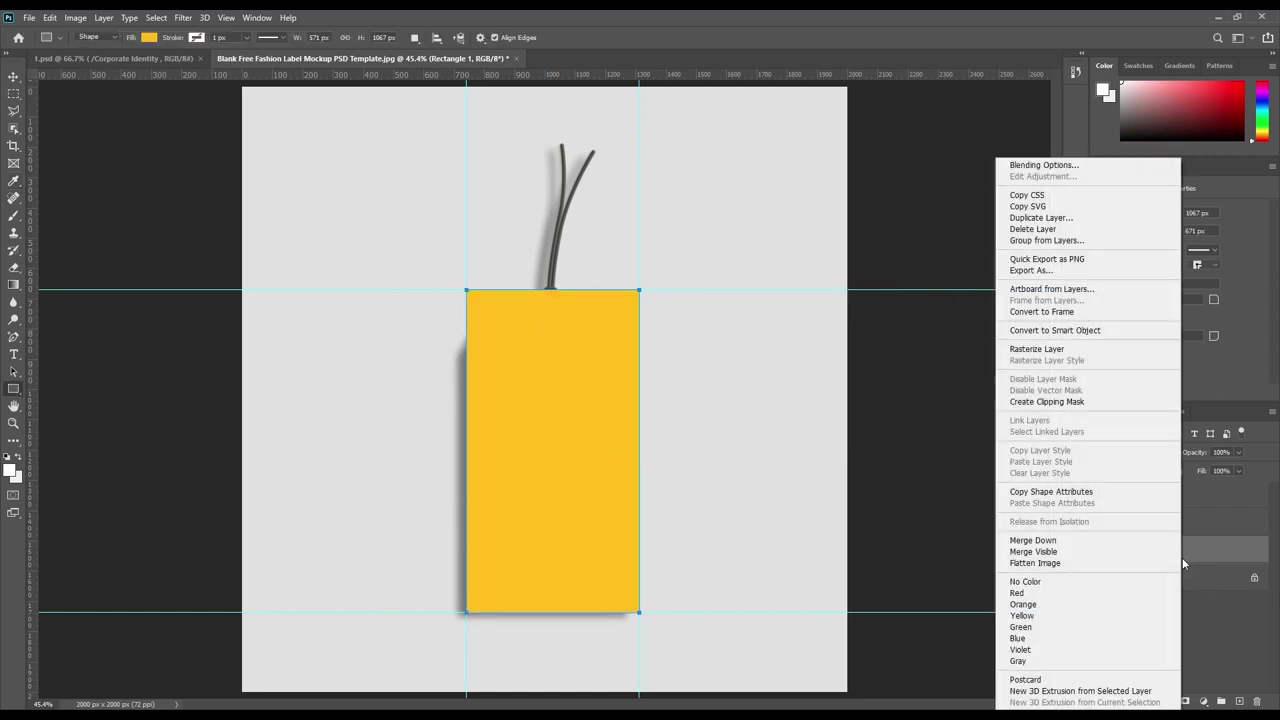
{"action": "left_click", "coordinate": [1075, 330]}
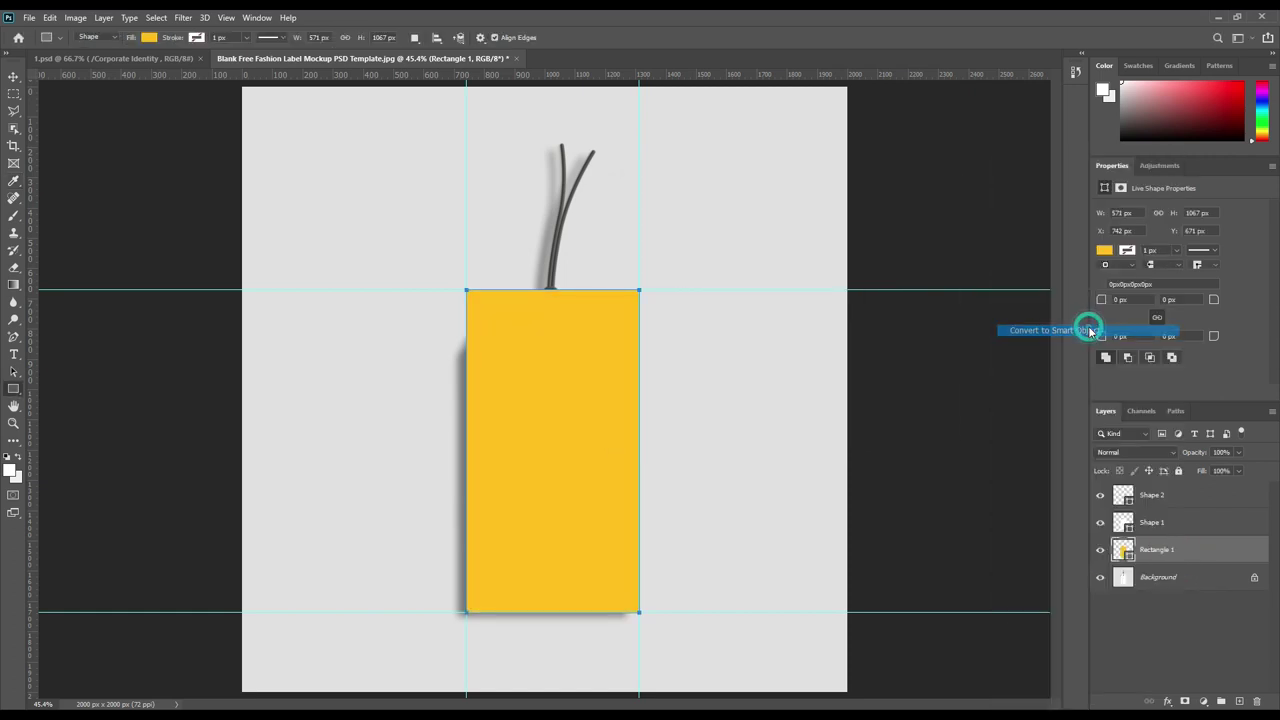
{"action": "left_click", "coordinate": [1127, 506], "text": "ctrl"}
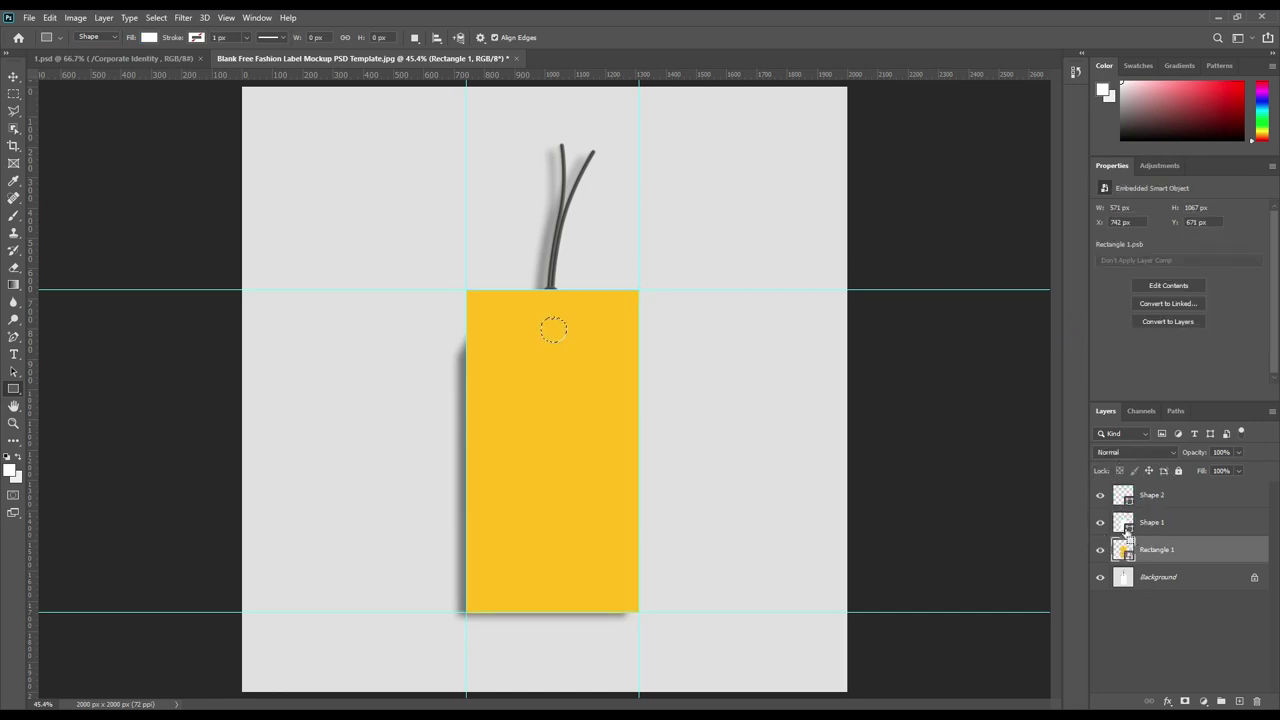
{"action": "left_click", "coordinate": [1123, 522], "text": "ctrl"}
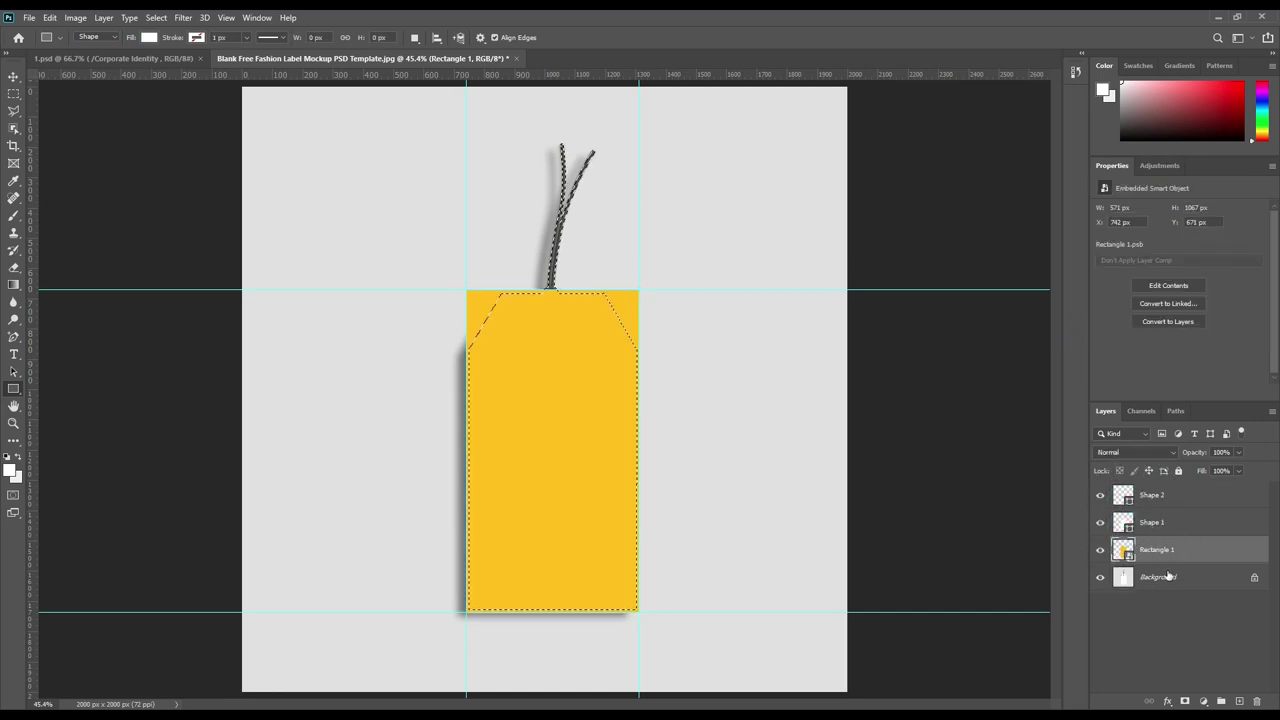
{"action": "left_click", "coordinate": [1185, 702]}
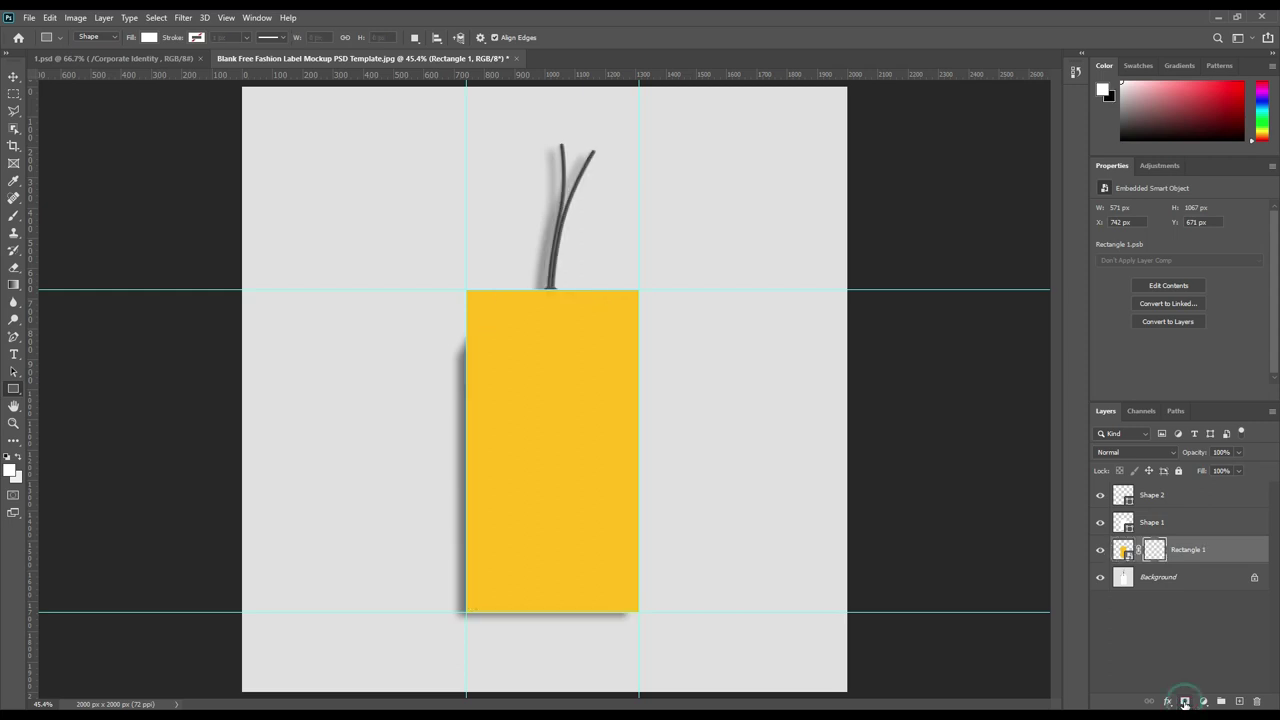
- Cut the eyelet hole out of the tag, set it to Multiply, and zoom in on the eyelet
{"action": "left_click", "coordinate": [1128, 505], "text": "ctrl"}
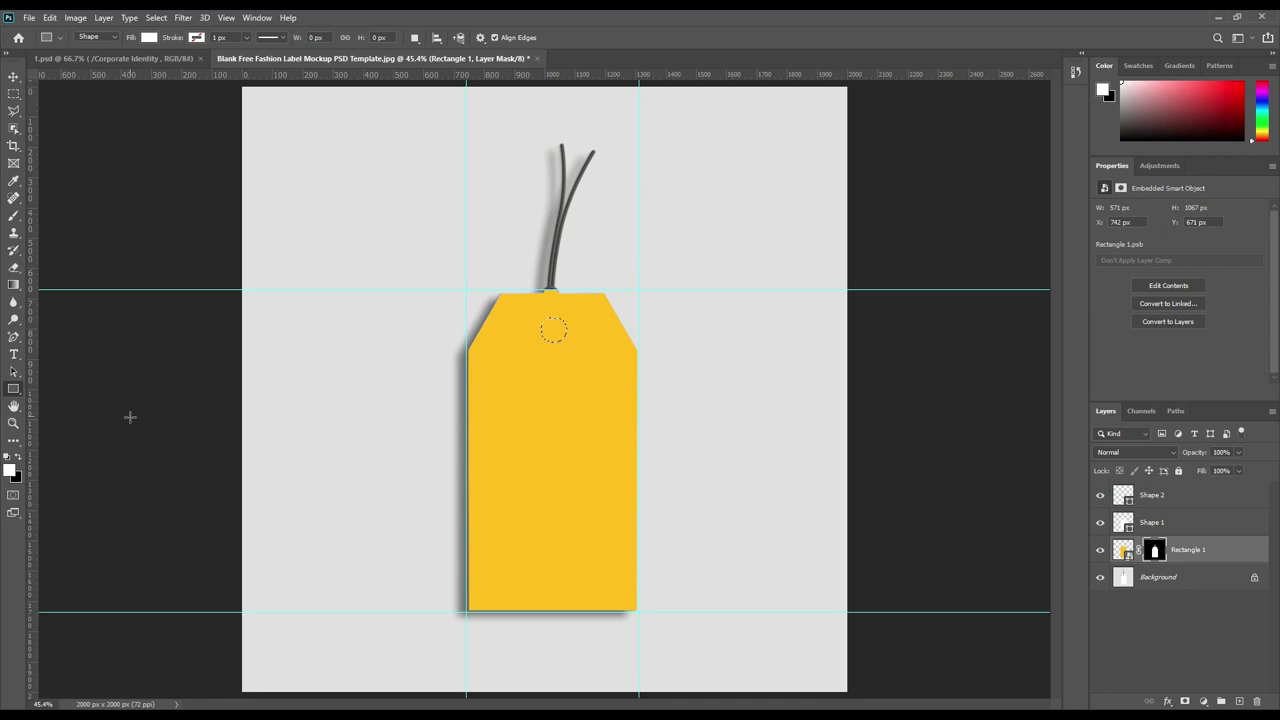
{"action": "key", "text": "Delete"}
{"action": "key", "text": "ctrl+d"}
{"action": "left_click", "coordinate": [1147, 455]}
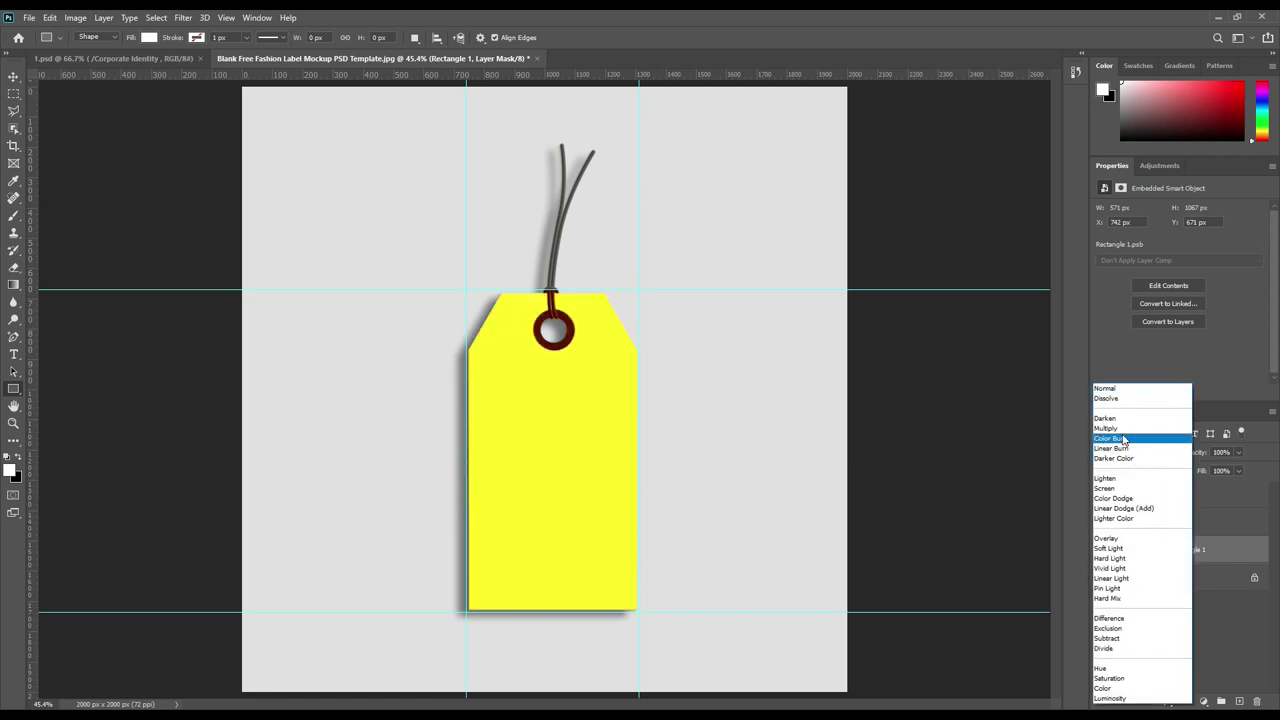
{"action": "left_click", "coordinate": [1118, 433]}
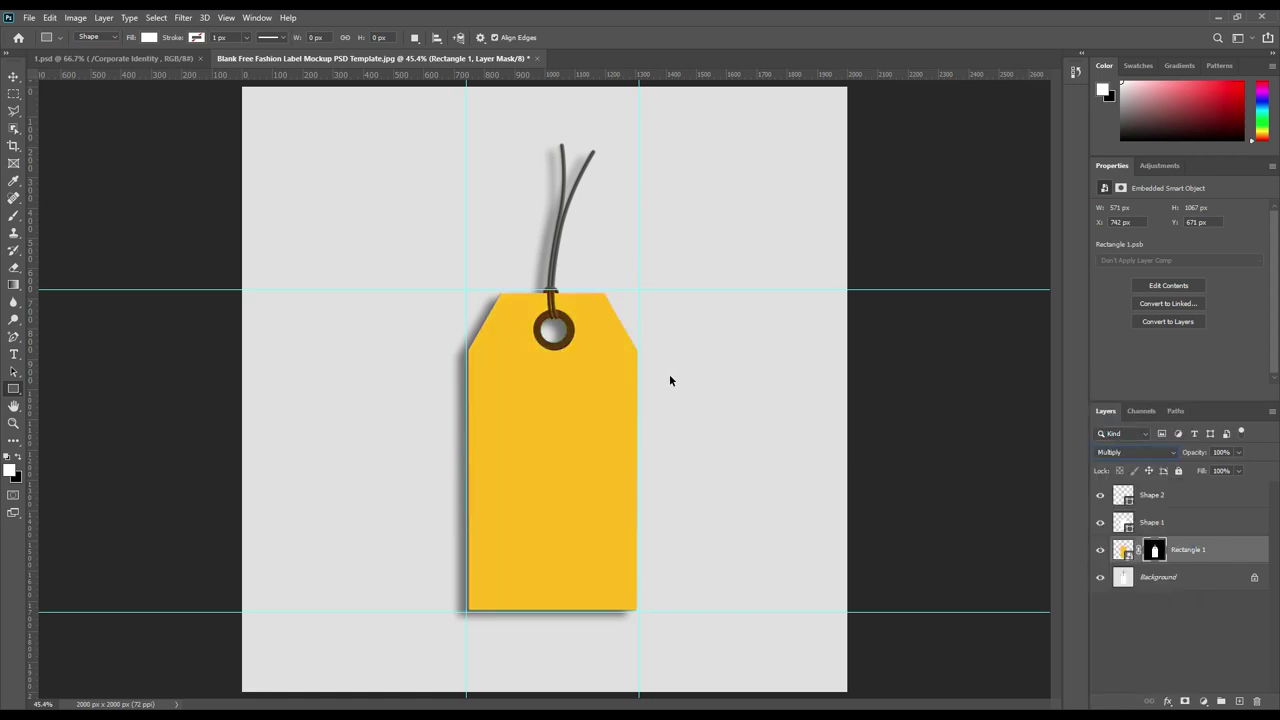
{"action": "key", "text": "ctrl+plus"}
{"action": "key", "text": "ctrl+plus"}
{"action": "key", "text": "ctrl+plus"}
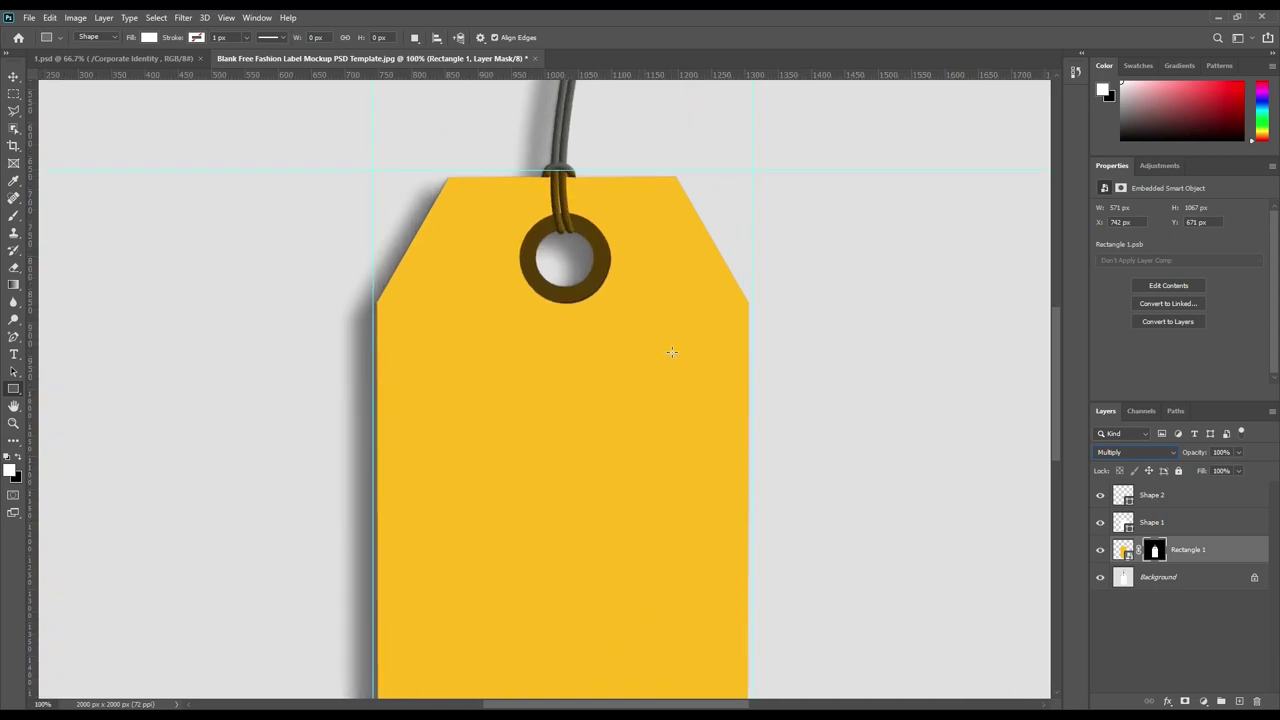
{"action": "left_click_drag", "start_coordinate": [623, 237], "coordinate": [600, 440]}
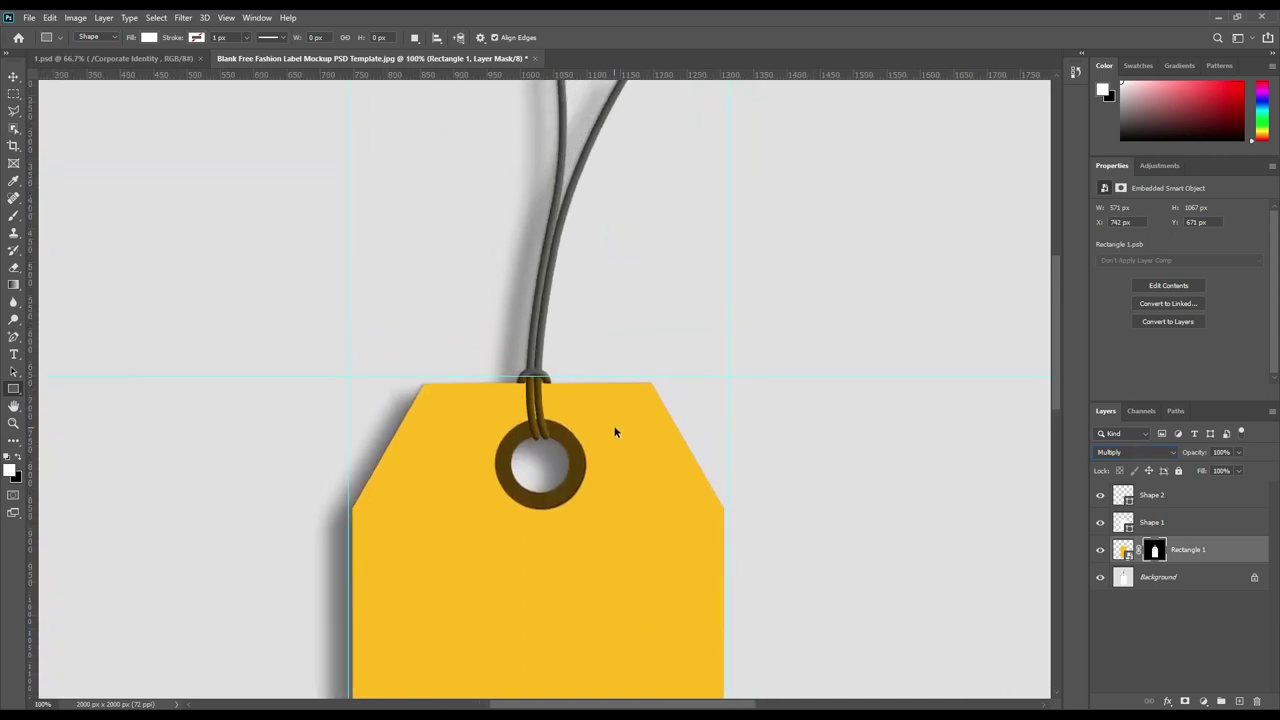
{"action": "key", "text": "ctrl+plus"}
{"action": "key", "text": "ctrl+plus"}
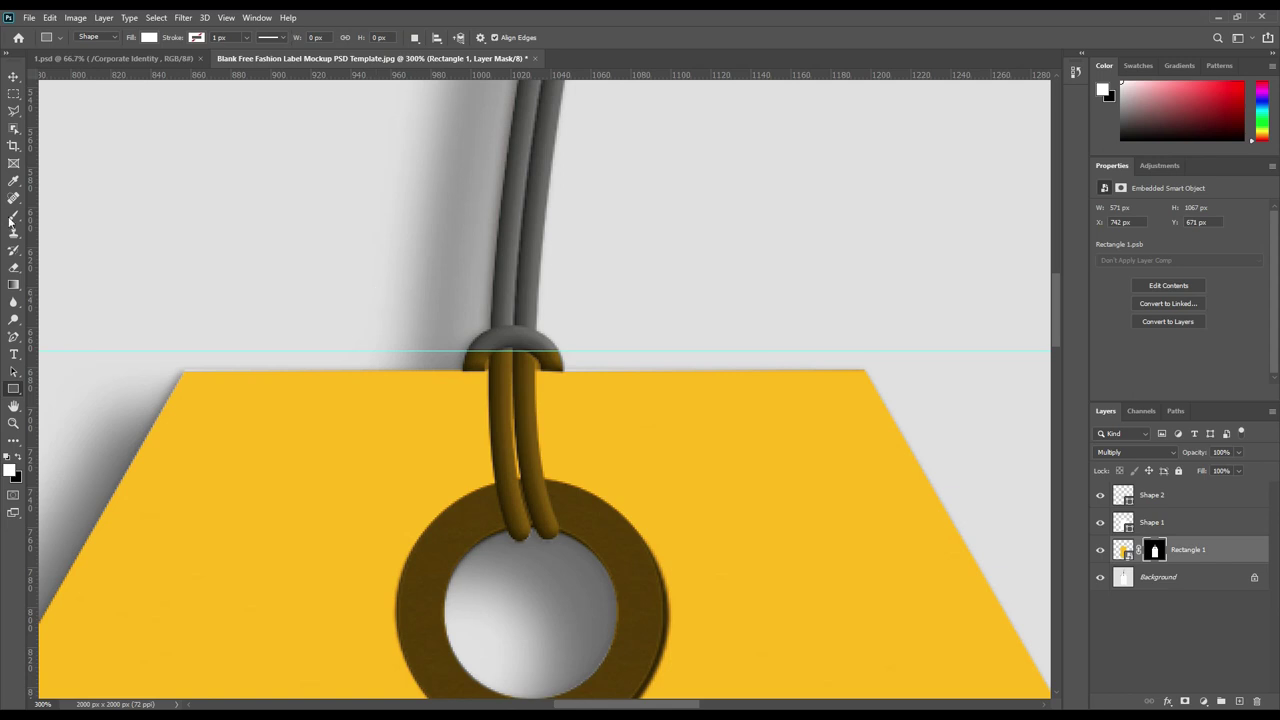
- Draw a shape over the string and eyelet with the Freeform Pen and set its opacity to 0%
{"action": "left_click", "coordinate": [14, 337]}
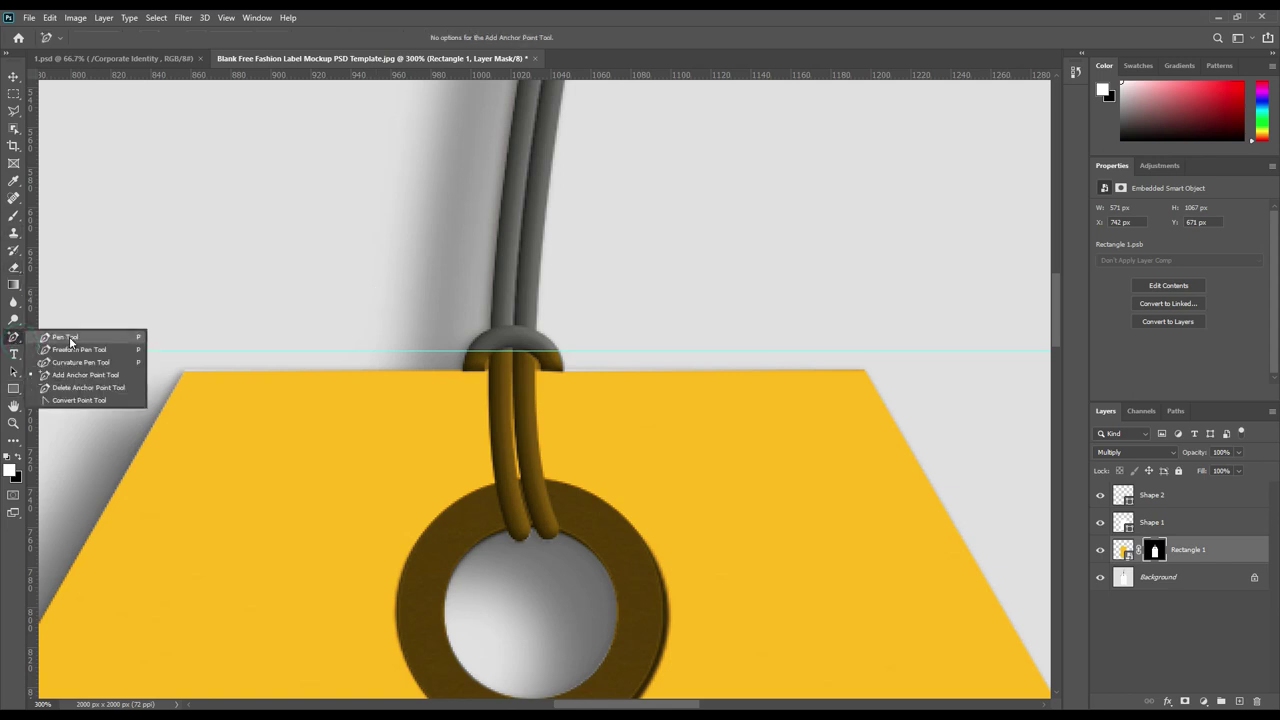
{"action": "left_click", "coordinate": [69, 338]}
{"action": "left_click", "coordinate": [455, 370]}
{"action": "left_click", "coordinate": [483, 370]}
{"action": "left_click", "coordinate": [392, 327]}
{"action": "left_click", "coordinate": [490, 484]}
{"action": "scroll", "coordinate": [480, 580], "scroll_direction": "down", "scroll_amount": 3}
{"action": "left_click", "coordinate": [534, 540]}
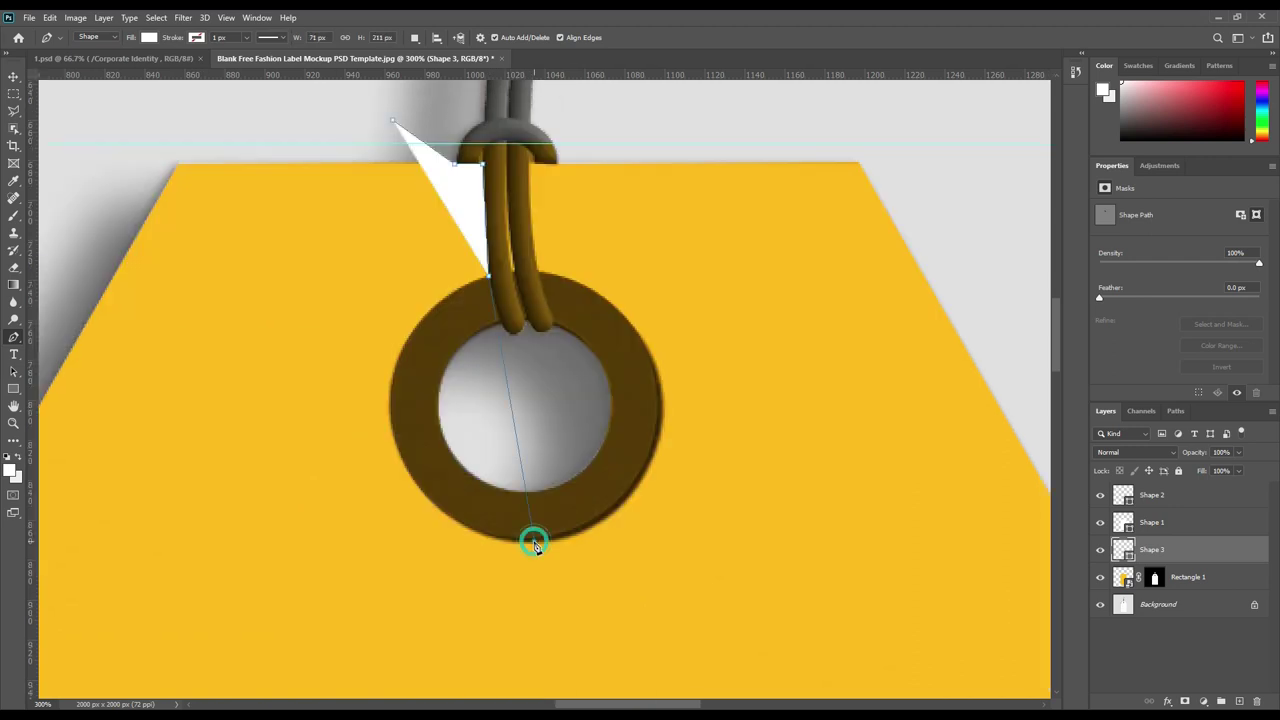
{"action": "left_click_drag", "start_coordinate": [392, 122], "coordinate": [590, 112]}
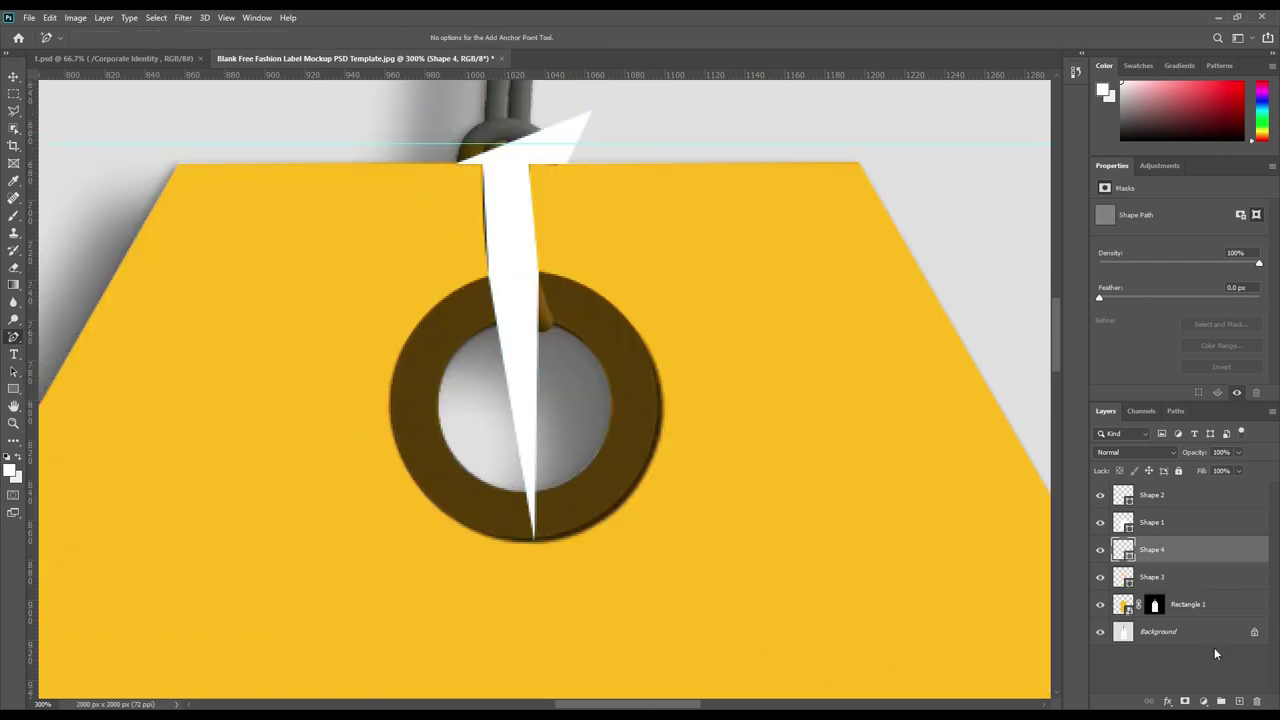
{"action": "key", "text": "ctrl+z"}
{"action": "key", "text": "0"}
{"action": "key", "text": "0"}
- Refine the eyelet ring path with an added point, then select the tag's mask and fit the canvas
{"action": "left_click_drag", "start_coordinate": [662, 410], "coordinate": [644, 275]}
{"action": "key", "text": "Return"}
{"action": "left_click", "coordinate": [517, 529]}
{"action": "left_click", "coordinate": [514, 437]}
{"action": "left_click", "coordinate": [407, 345]}
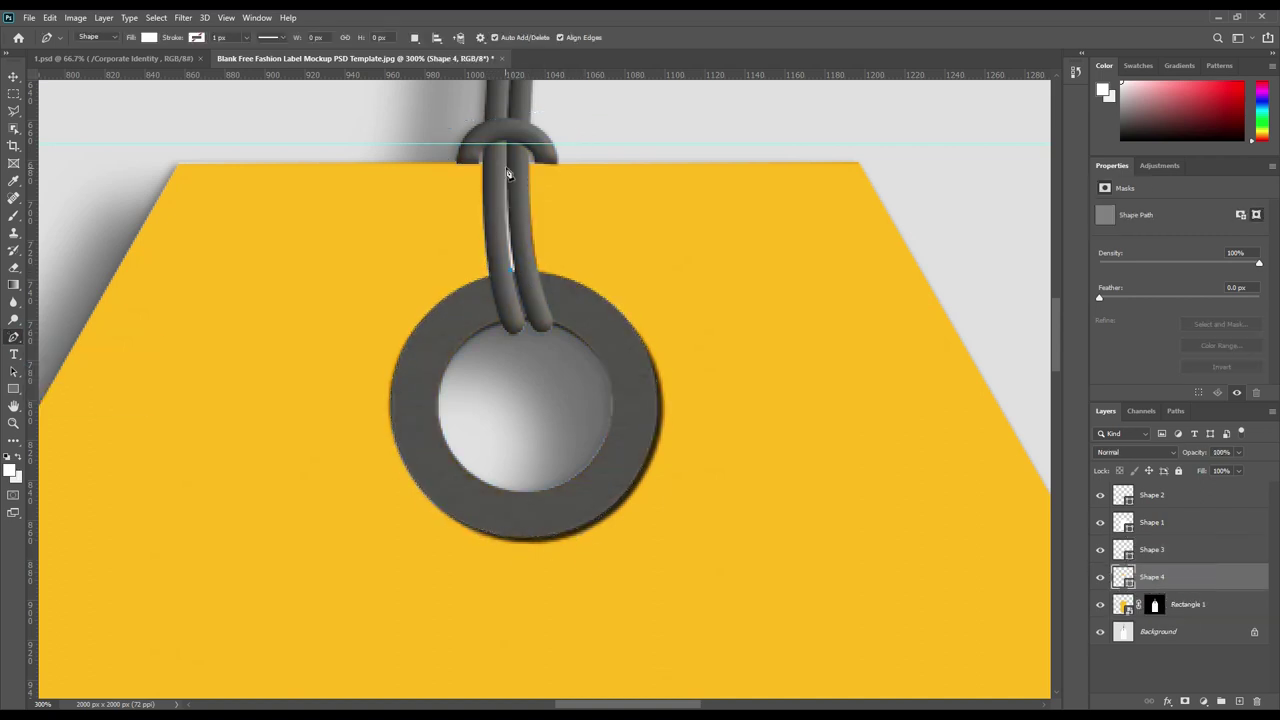
{"action": "left_click_drag", "start_coordinate": [14, 337], "coordinate": [80, 398]}
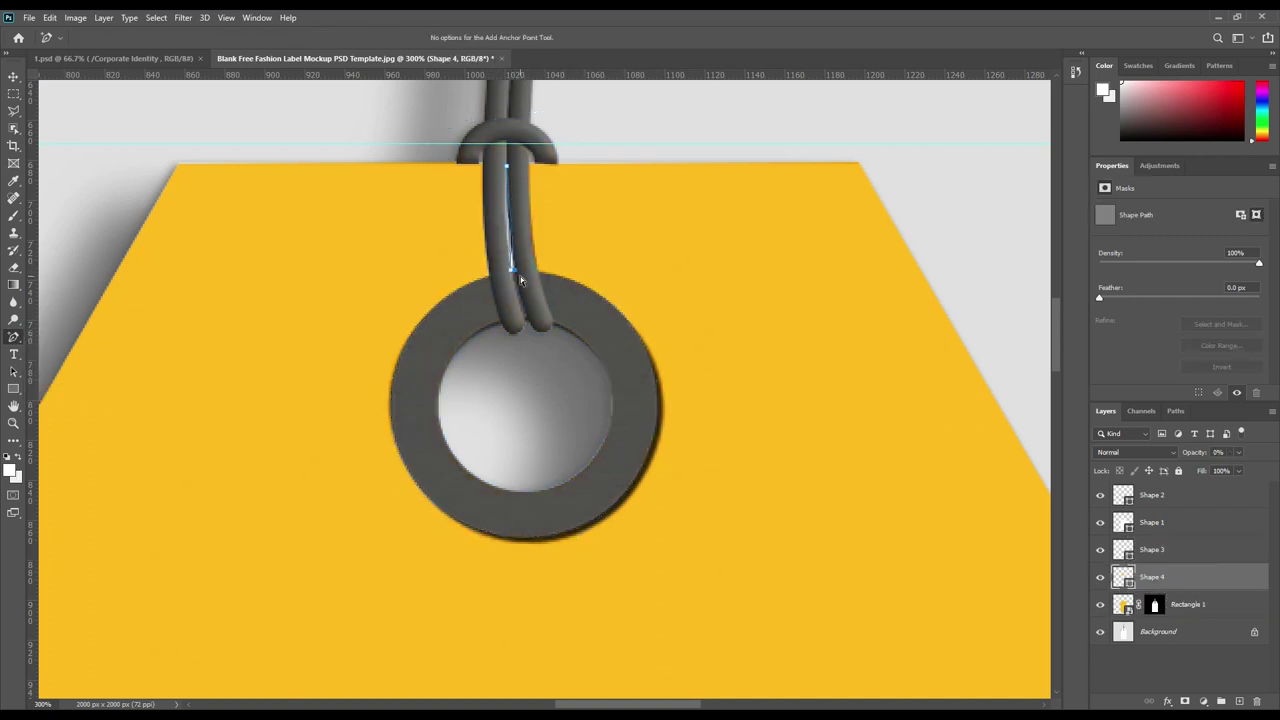
{"action": "left_click", "coordinate": [1155, 604]}
{"action": "key", "text": "v"}
{"action": "key", "text": "ctrl+0"}
- Group the eyelet and string shape layers (Shape 2–4) and name the group 'Object Id'
{"action": "left_click", "coordinate": [915, 407]}
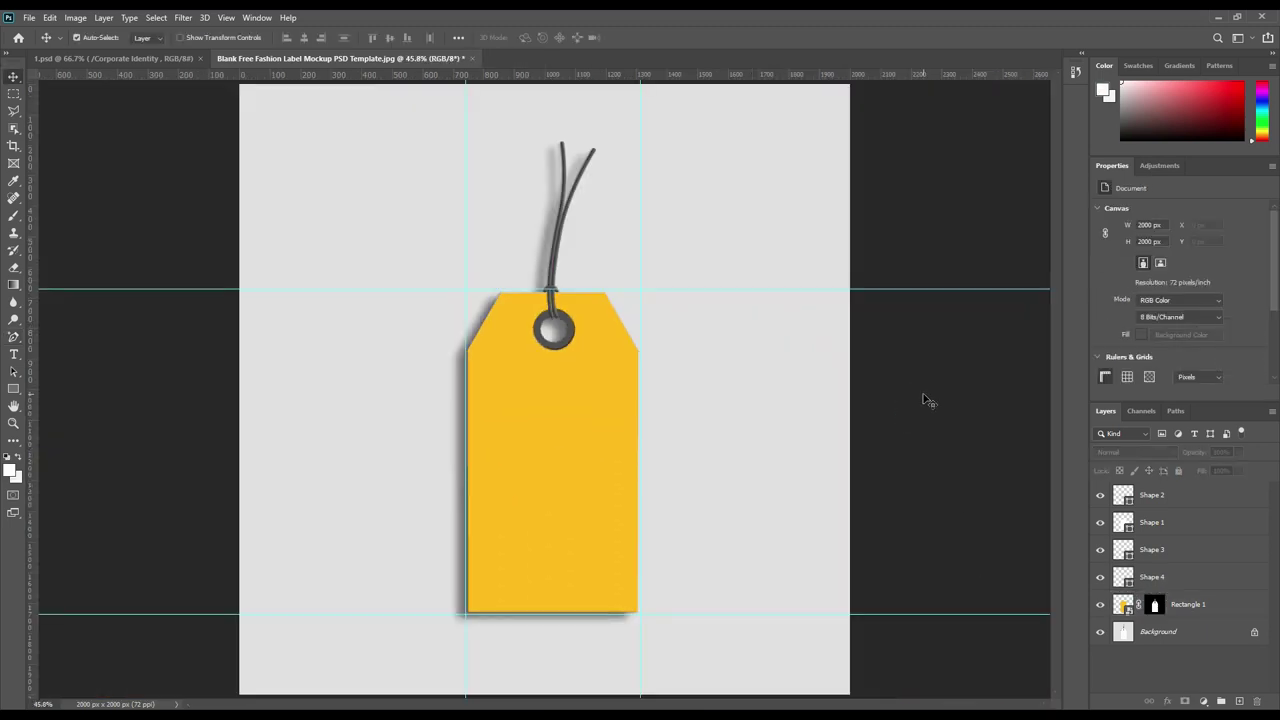
{"action": "left_click", "coordinate": [1175, 587]}
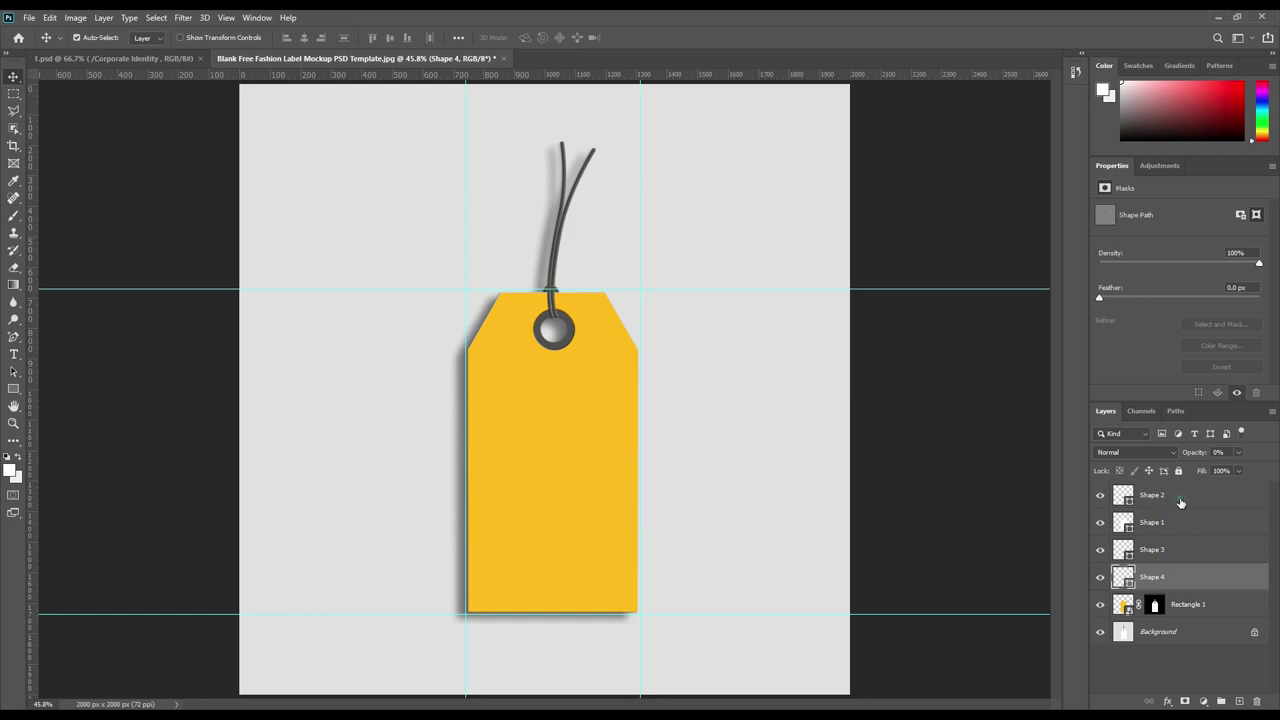
{"action": "left_click", "coordinate": [1180, 502], "text": "shift"}
{"action": "left_click_drag", "start_coordinate": [1193, 569], "coordinate": [1219, 702]}
{"action": "left_click", "coordinate": [1148, 494]}
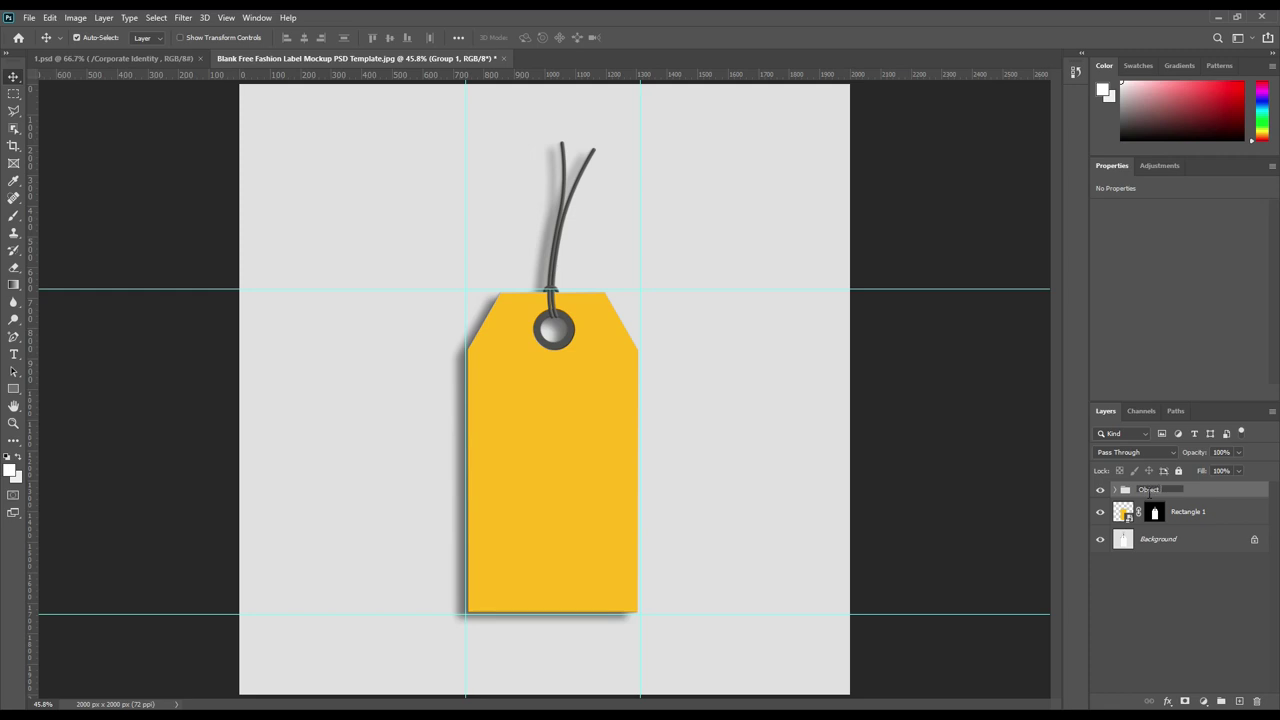
{"action": "type", "text": "Object Id"}
{"action": "key", "text": "Return"}
- Open the tag's embedded smart object and copy the Corporate Identity poster layers into it
{"action": "left_click", "coordinate": [1194, 575]}
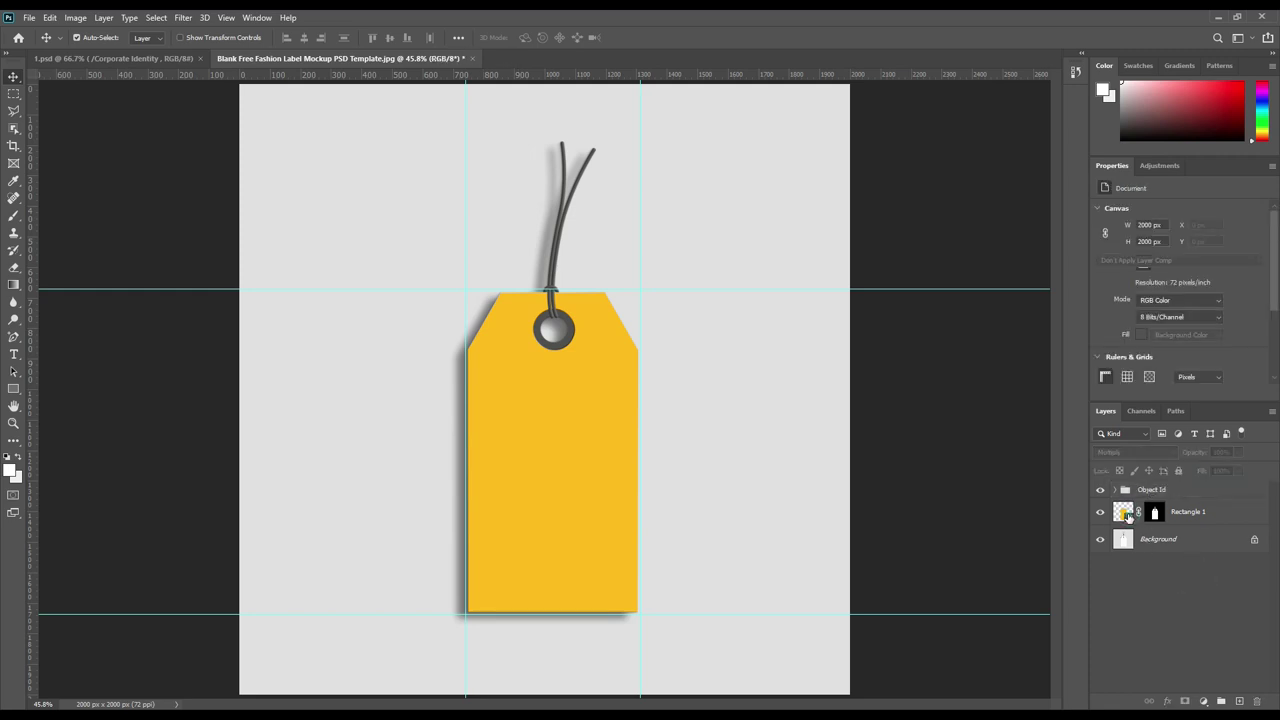
{"action": "double_click", "coordinate": [1122, 514]}
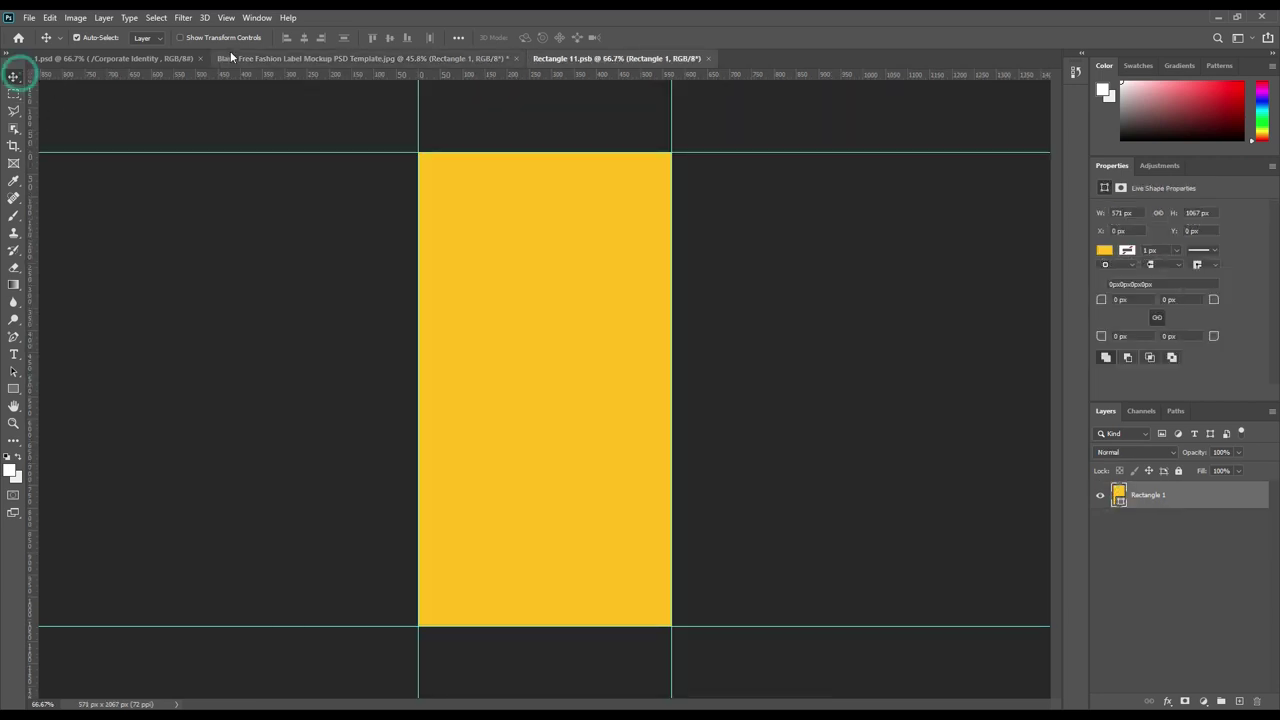
{"action": "left_click", "coordinate": [163, 58]}
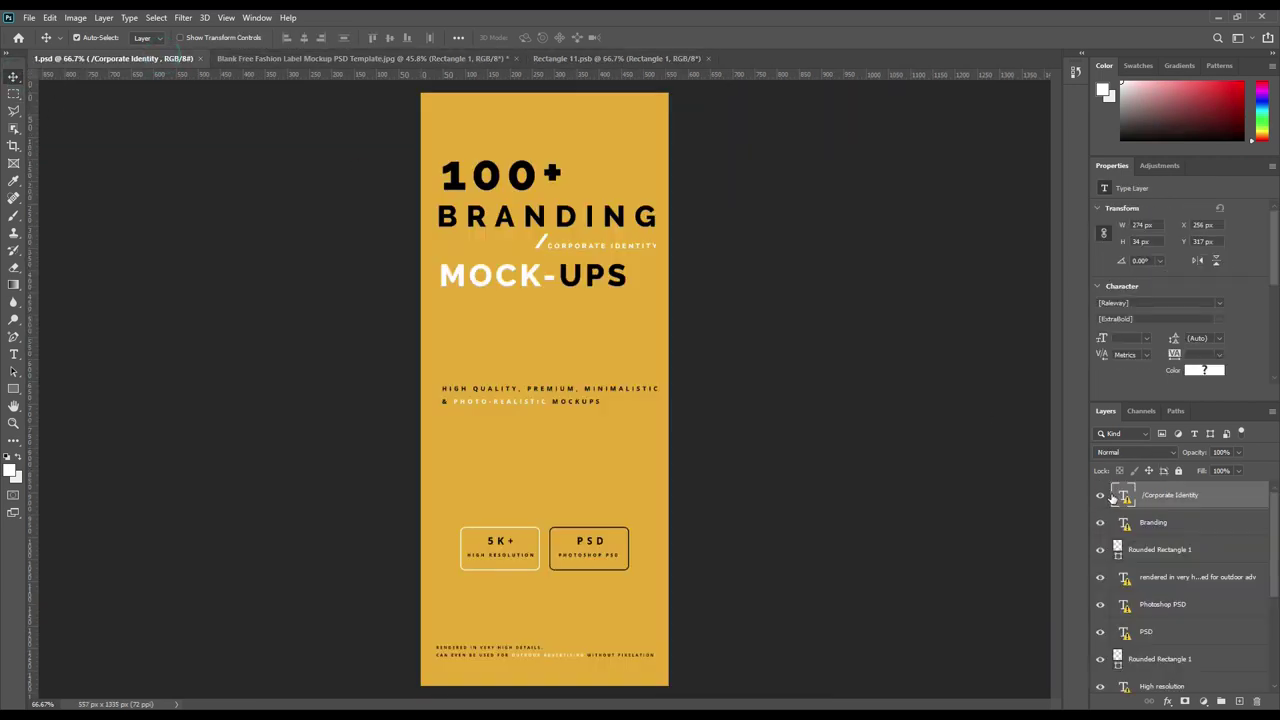
{"action": "scroll", "coordinate": [1168, 524], "scroll_direction": "down", "scroll_amount": 5}
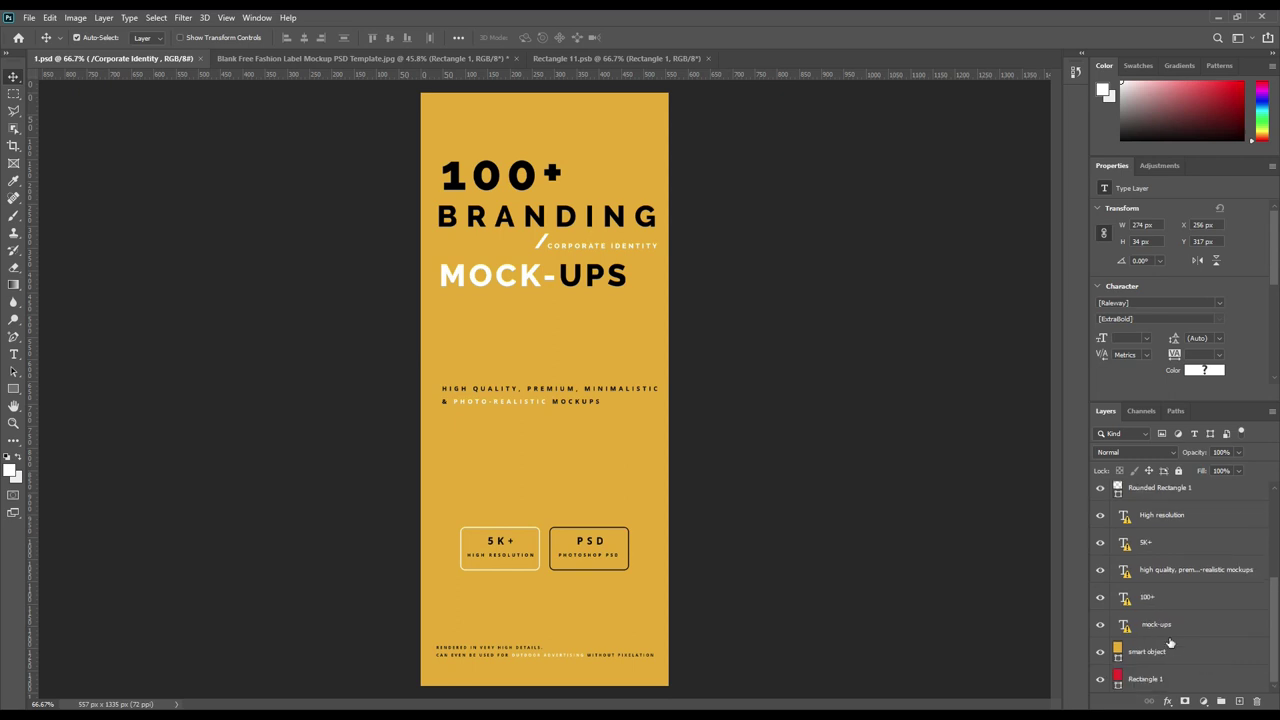
{"action": "left_click", "coordinate": [1162, 625]}
{"action": "left_click_drag", "start_coordinate": [1228, 629], "coordinate": [594, 437]}
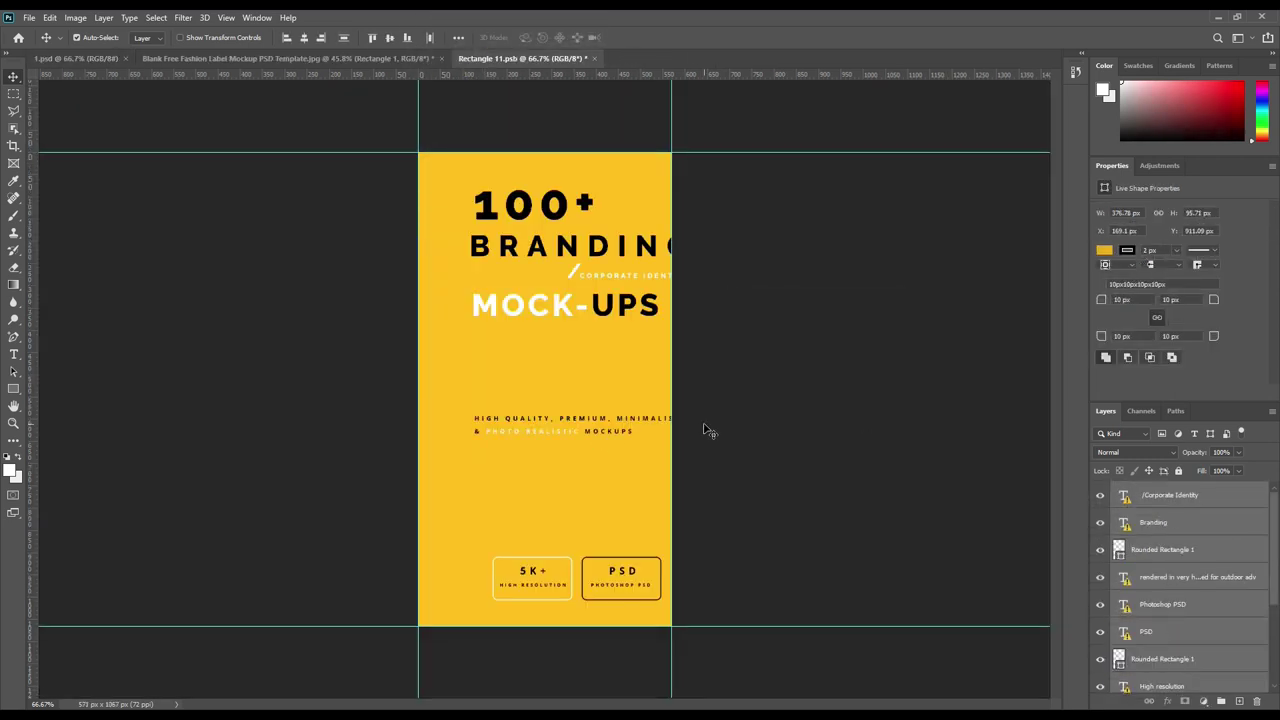
- Scale the dropped poster artwork down to about 77%
{"action": "key", "text": "ctrl+t"}
{"action": "key", "text": "Return"}
{"action": "left_click_drag", "start_coordinate": [690, 437], "coordinate": [614, 447]}
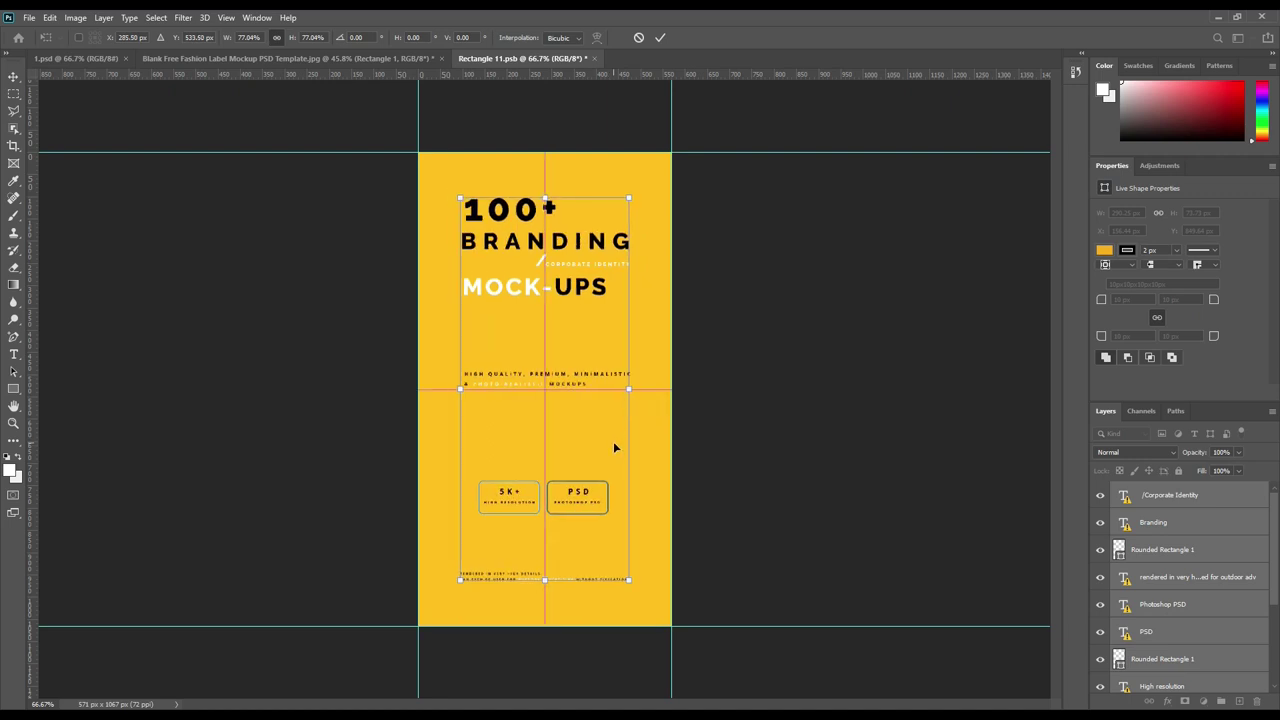
{"action": "left_click", "coordinate": [659, 37]}
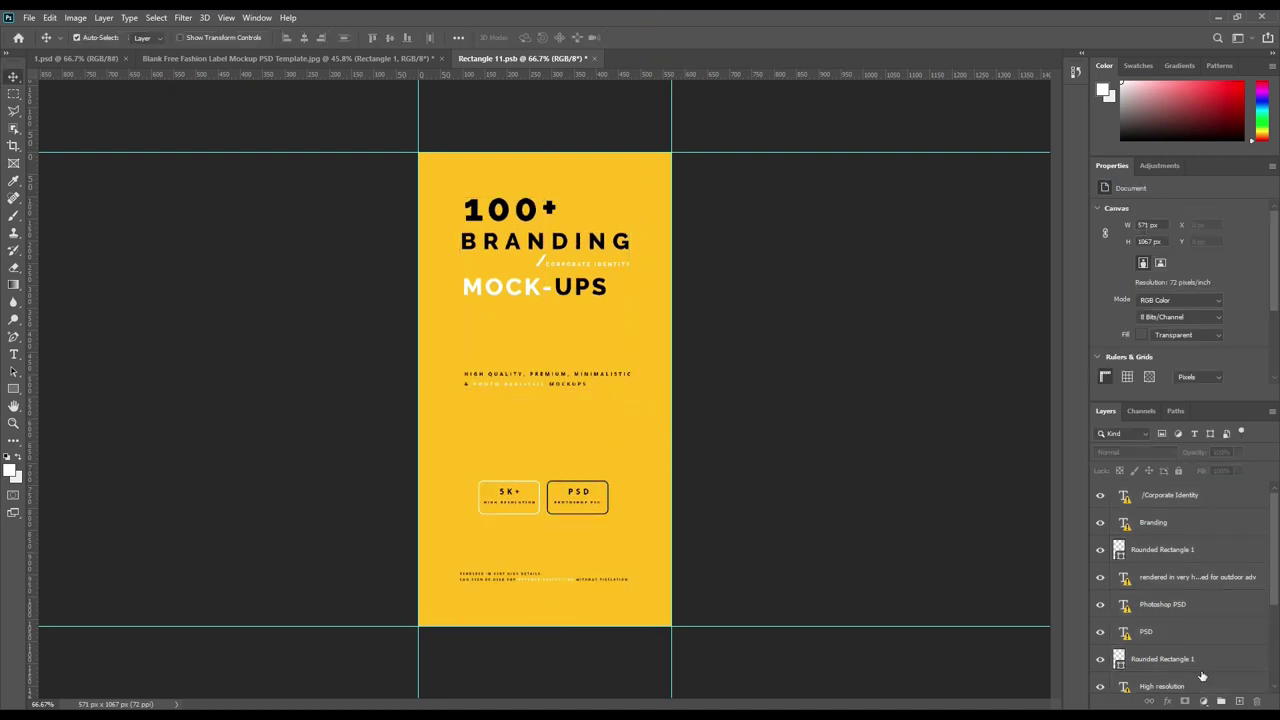
- Enlarge the badge layers (Rounded Rectangles, High resolution, PSD texts) to about 124%
{"action": "left_click", "coordinate": [1170, 662]}
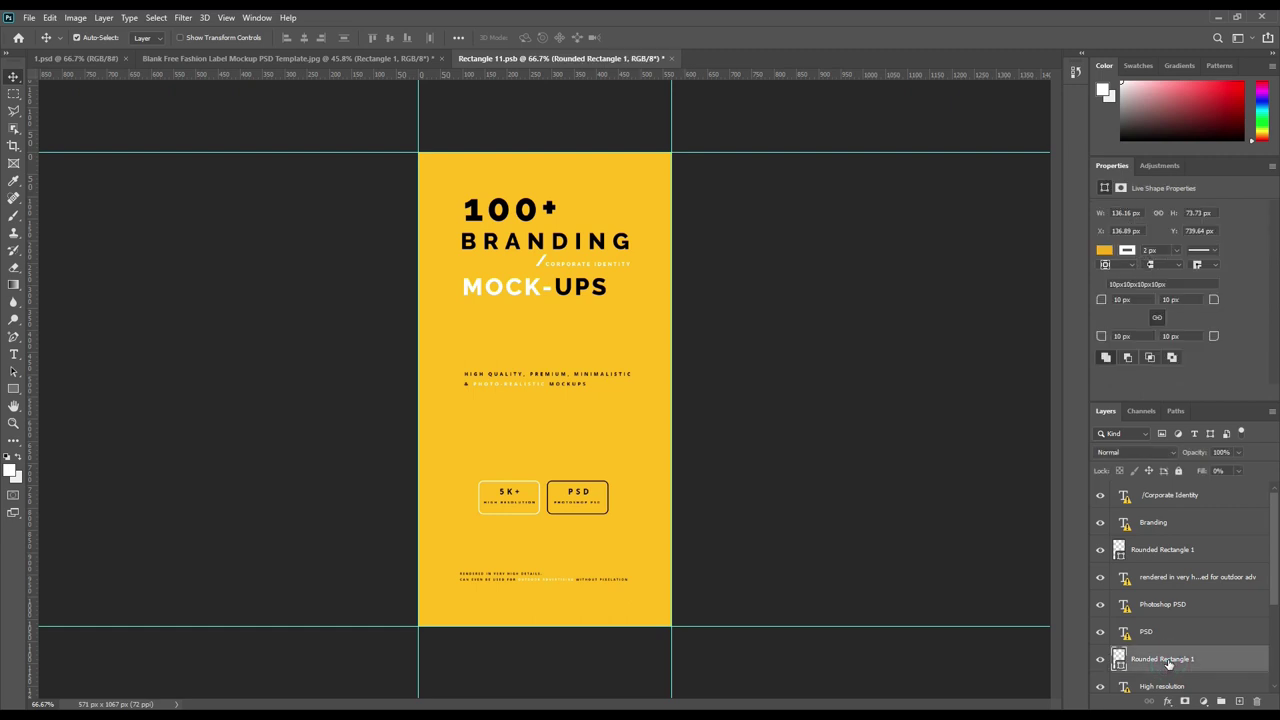
{"action": "scroll", "coordinate": [1196, 627], "scroll_direction": "down", "scroll_amount": 1}
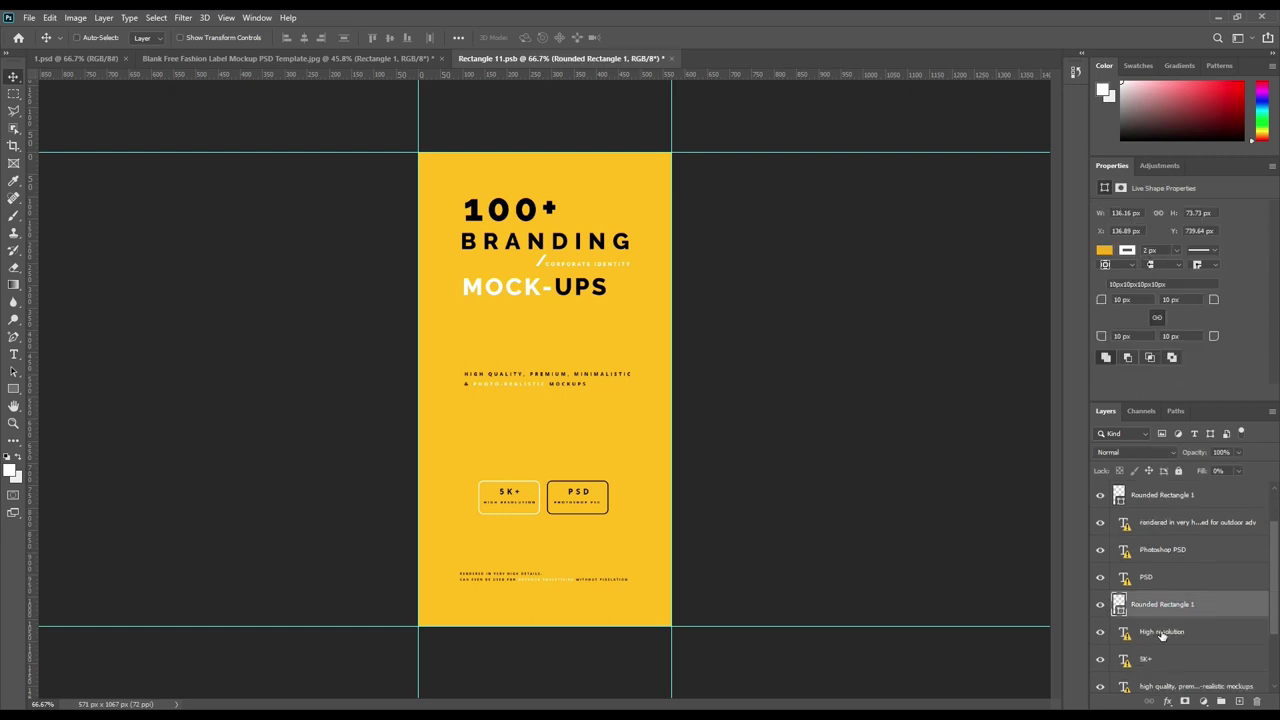
{"action": "left_click", "coordinate": [1162, 632], "text": "shift"}
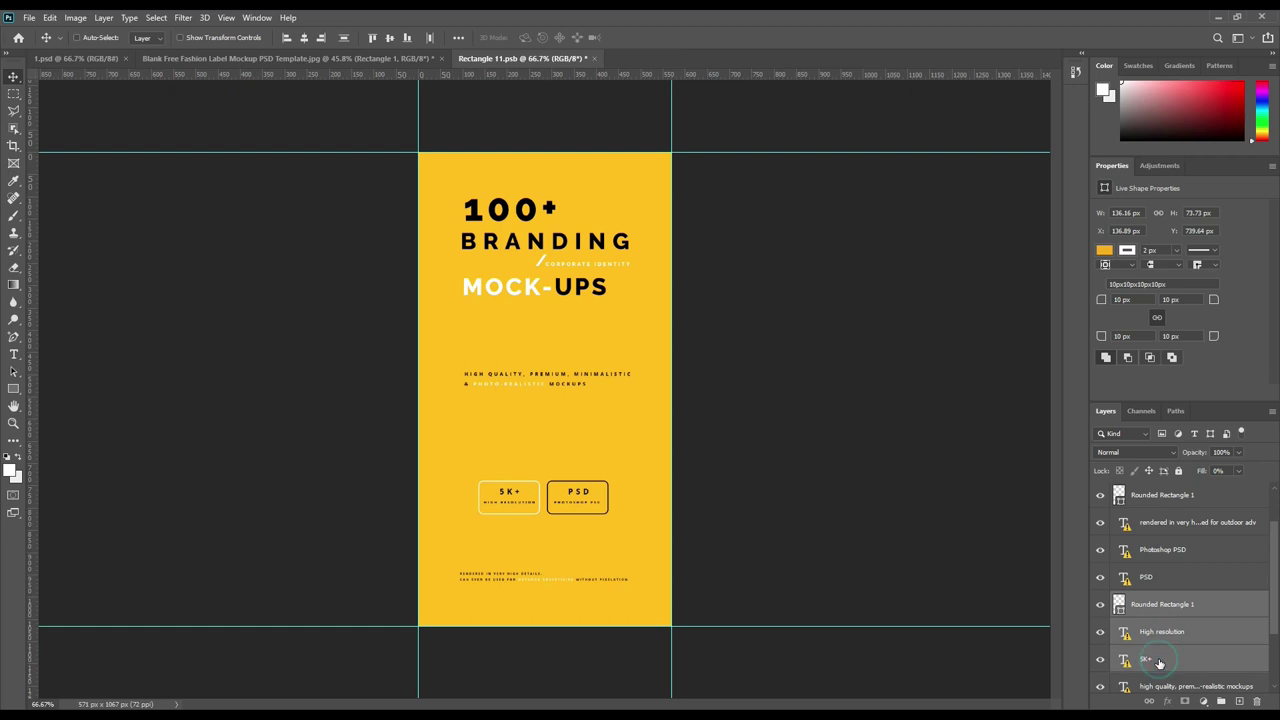
{"action": "left_click", "coordinate": [1165, 580], "text": "ctrl"}
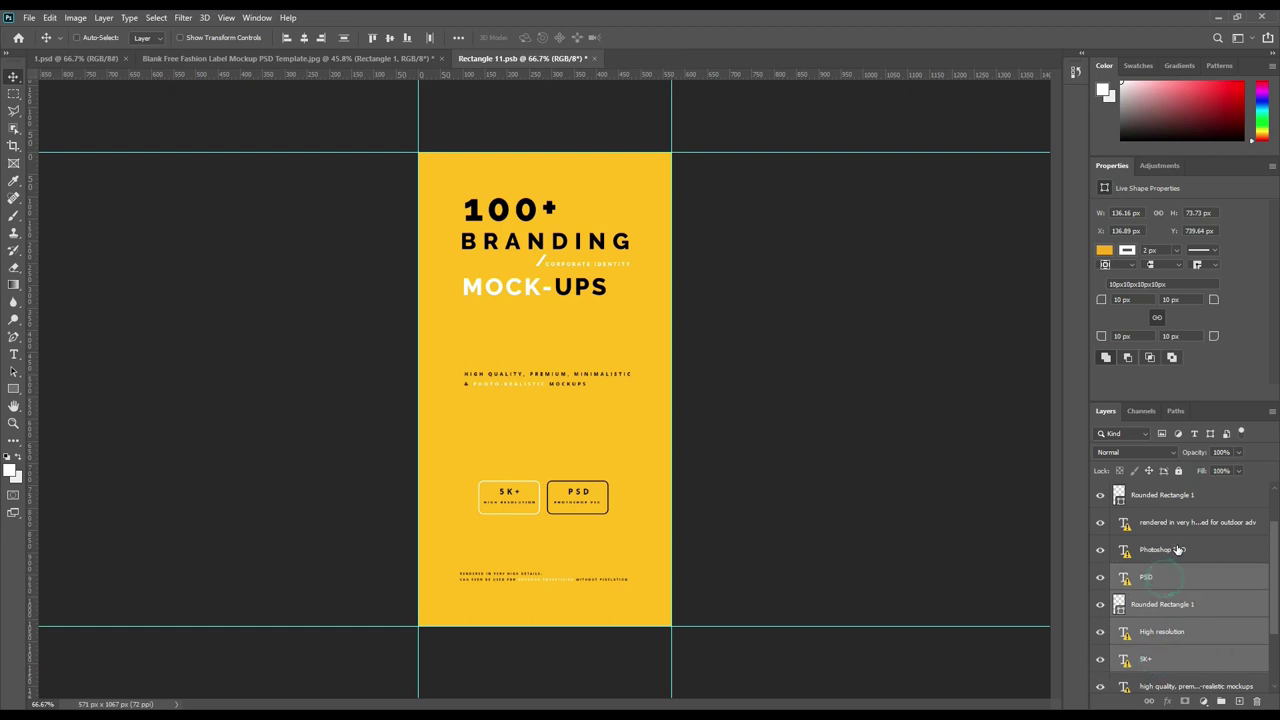
{"action": "left_click", "coordinate": [1168, 550], "text": "ctrl"}
{"action": "left_click", "coordinate": [1170, 497], "text": "ctrl"}
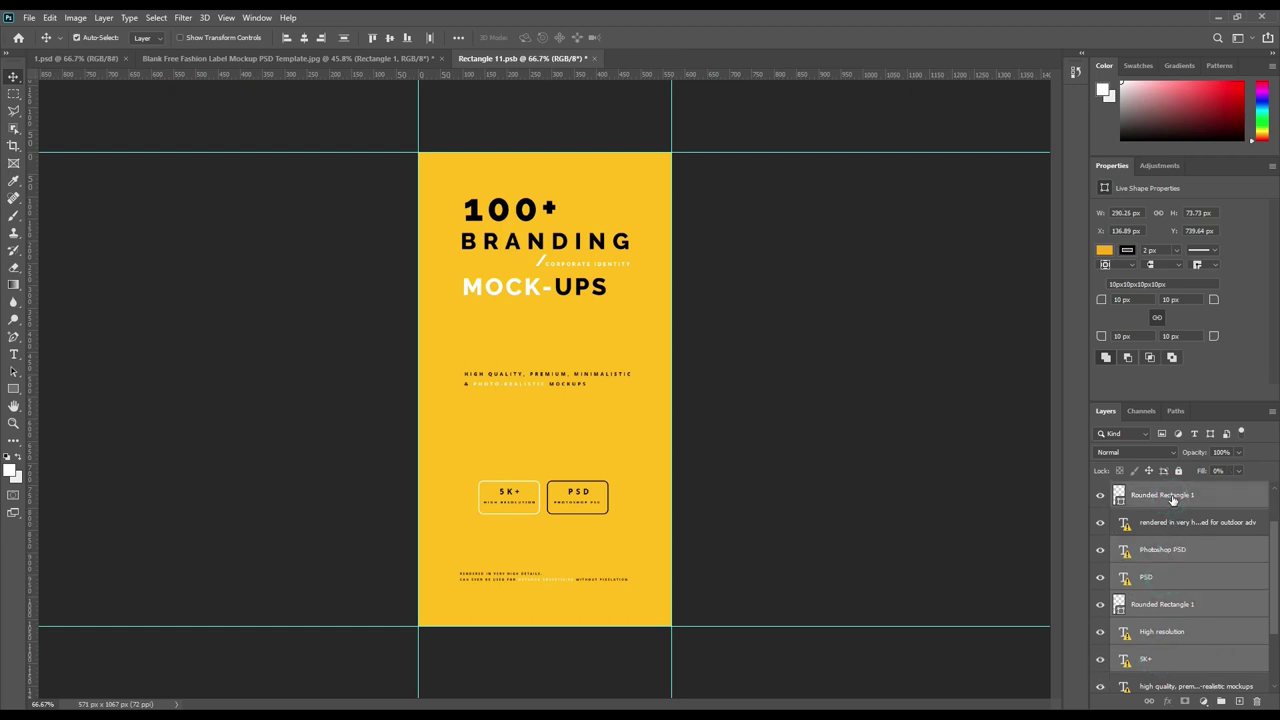
{"action": "key", "text": "ctrl+t"}
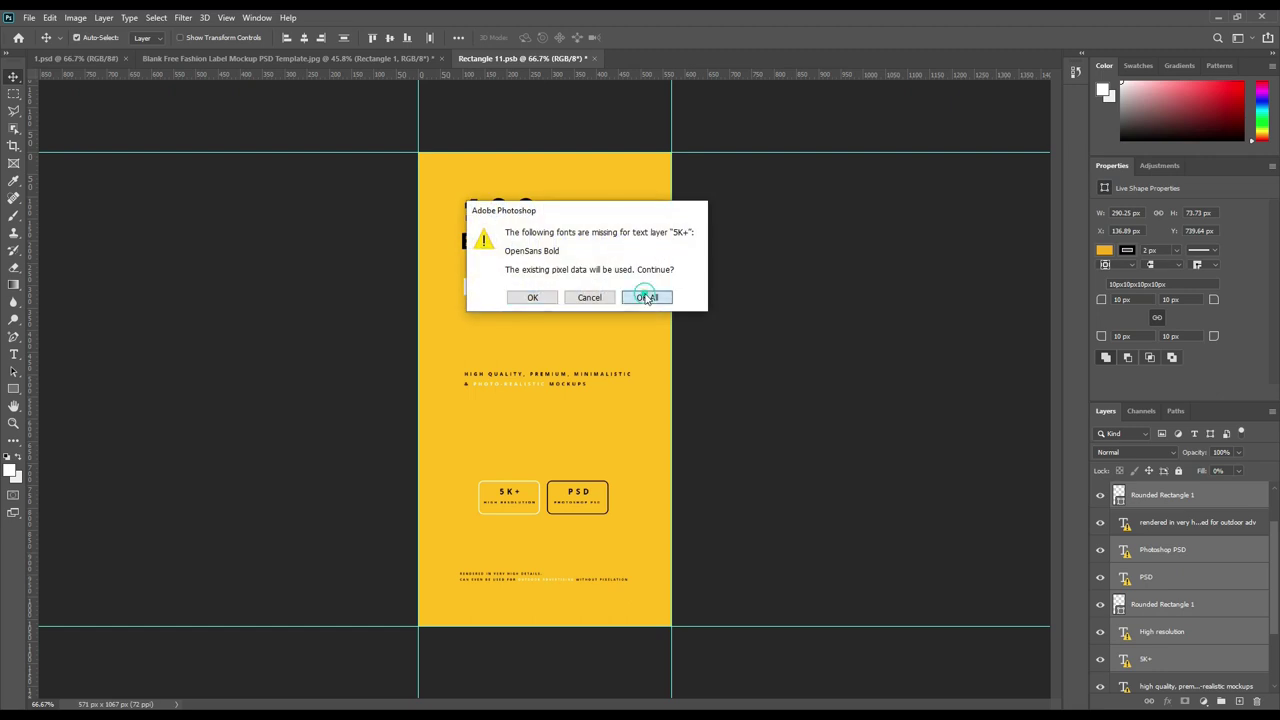
{"action": "left_click", "coordinate": [646, 294]}
{"action": "left_click_drag", "start_coordinate": [543, 482], "coordinate": [575, 536]}
{"action": "left_click", "coordinate": [570, 500]}
{"action": "left_click", "coordinate": [660, 39]}
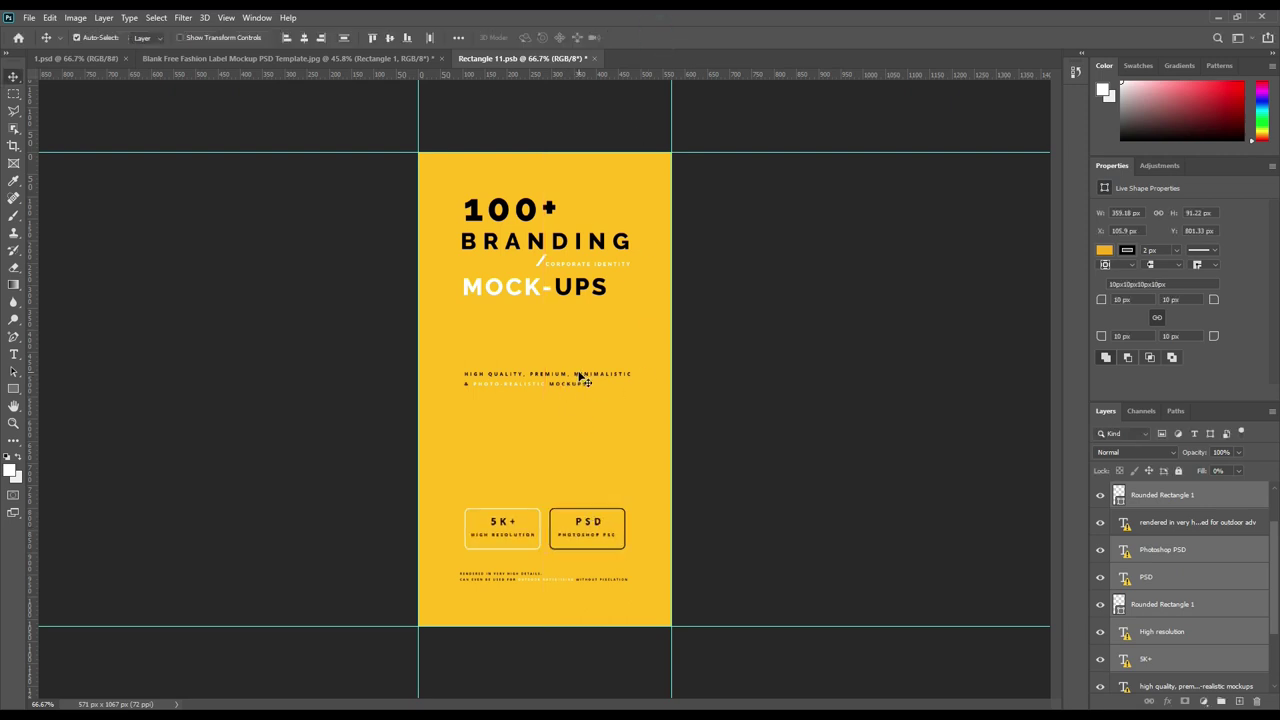
- Move the tagline about 90 px lower, then scale the four heading texts to 121% and shift them down
{"action": "left_click", "coordinate": [580, 377]}
{"action": "left_click_drag", "start_coordinate": [575, 372], "coordinate": [580, 474]}
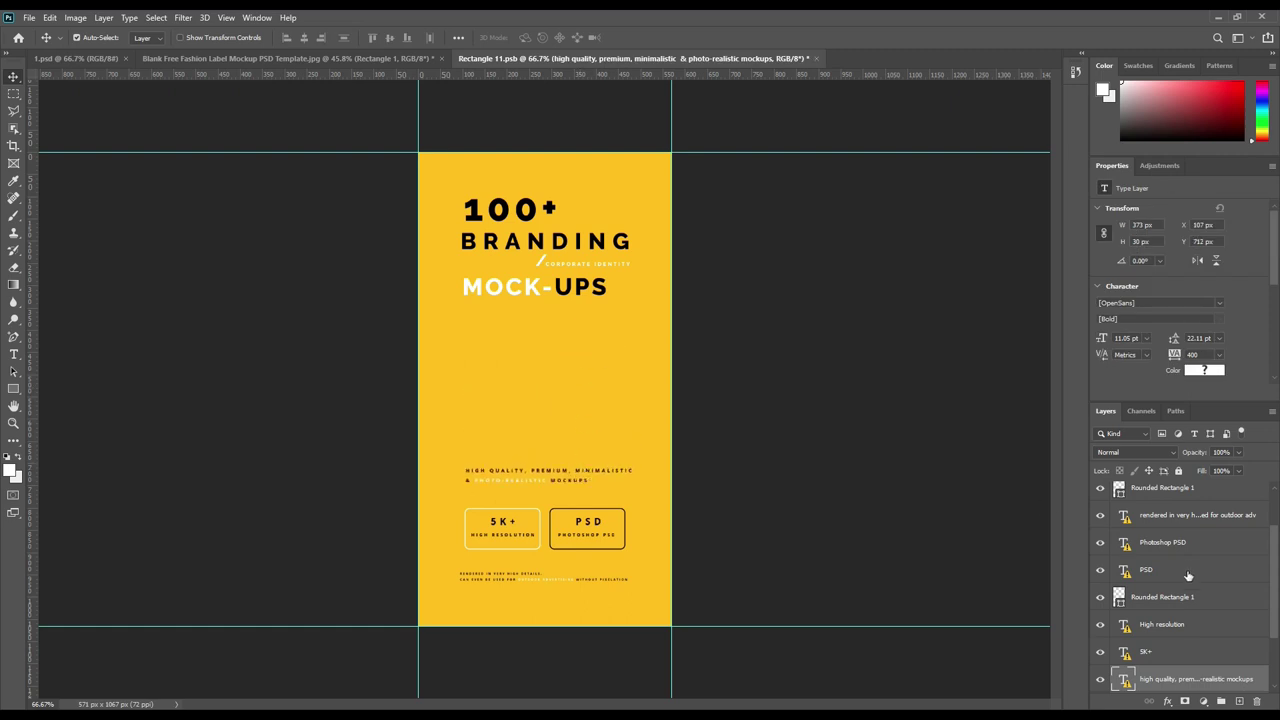
{"action": "left_click", "coordinate": [587, 297]}
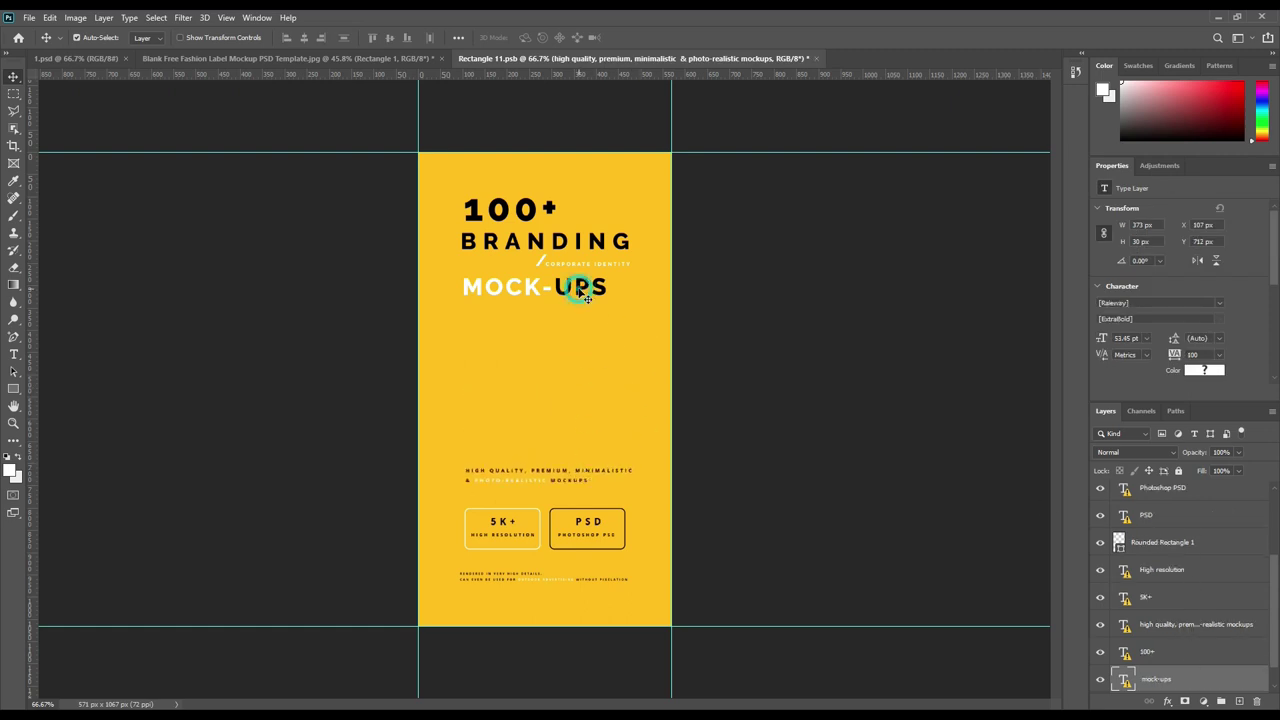
{"action": "left_click", "coordinate": [1179, 661], "text": "shift"}
{"action": "scroll", "coordinate": [1181, 626], "scroll_direction": "up", "scroll_amount": 2}
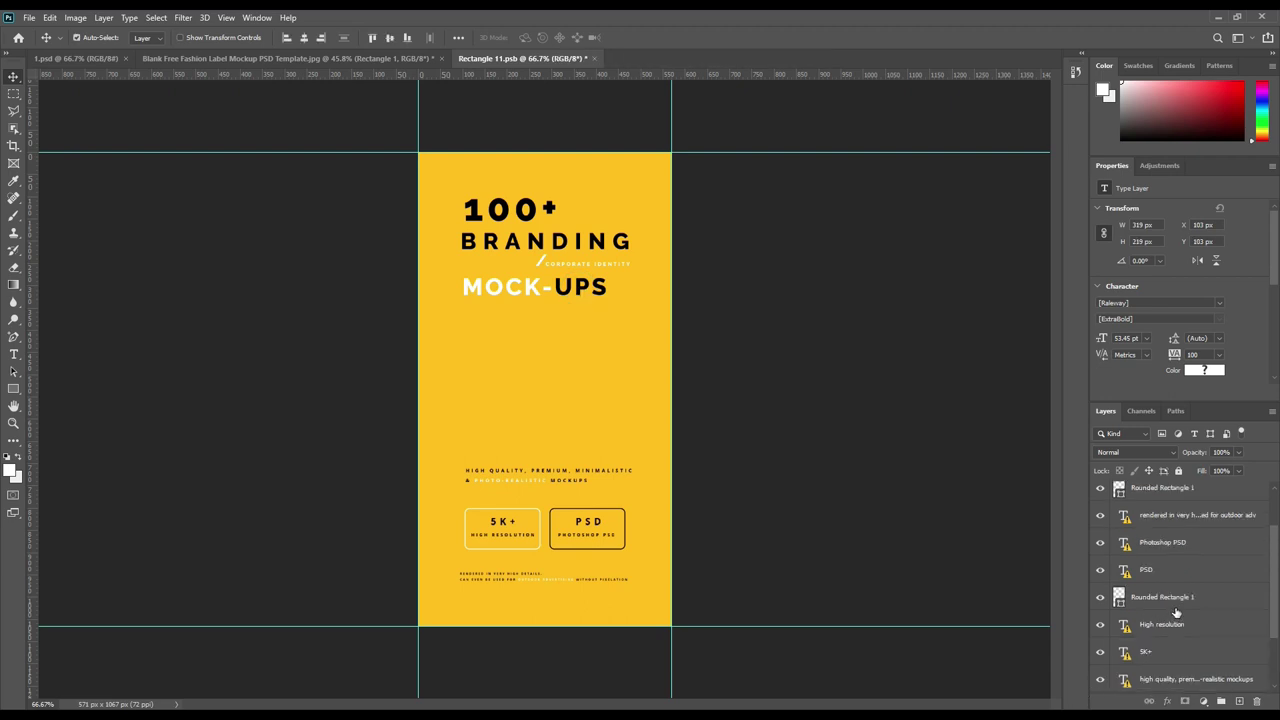
{"action": "scroll", "coordinate": [1177, 612], "scroll_direction": "up", "scroll_amount": 1}
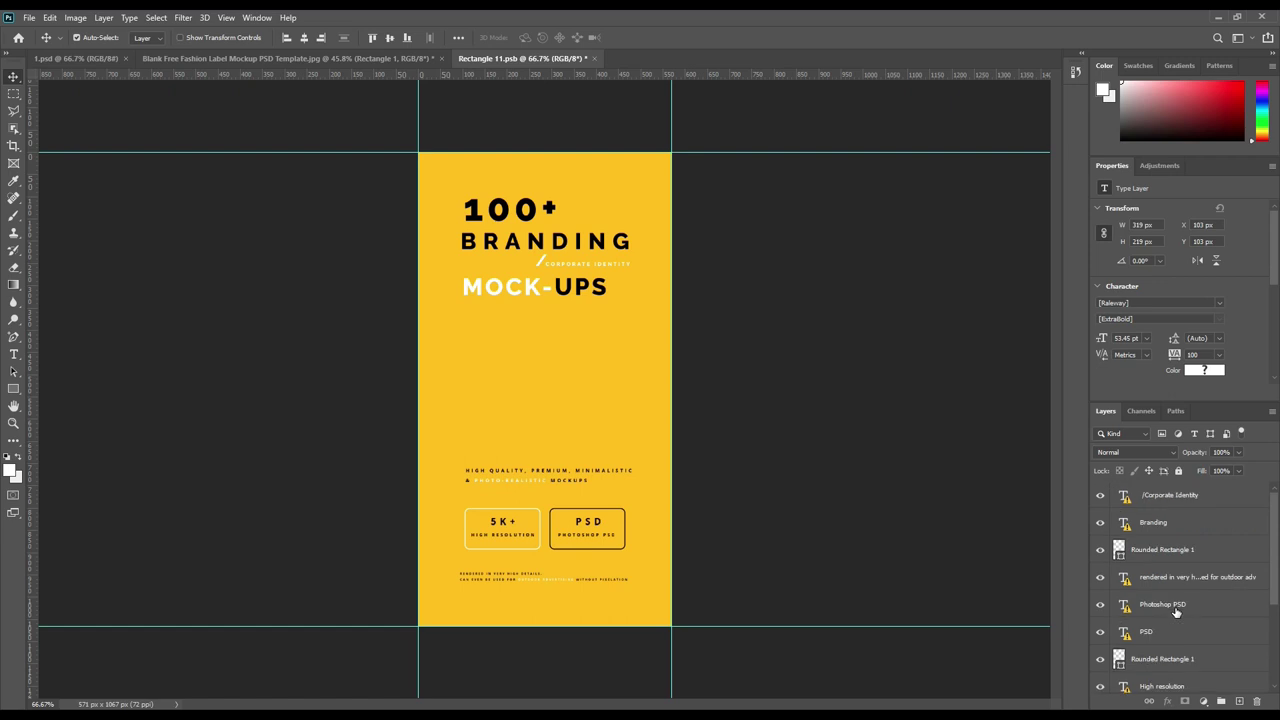
{"action": "left_click", "coordinate": [1155, 524], "text": "ctrl"}
{"action": "left_click", "coordinate": [1173, 490], "text": "ctrl"}
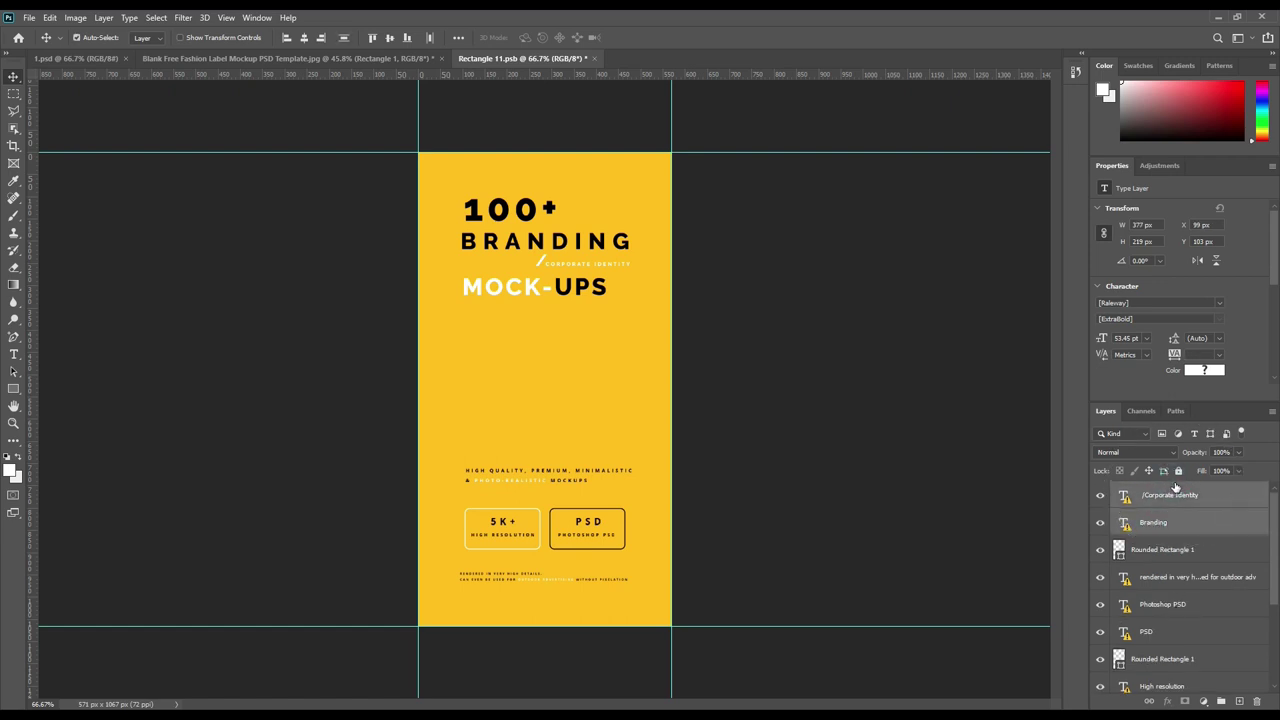
{"action": "key", "text": "ctrl+t"}
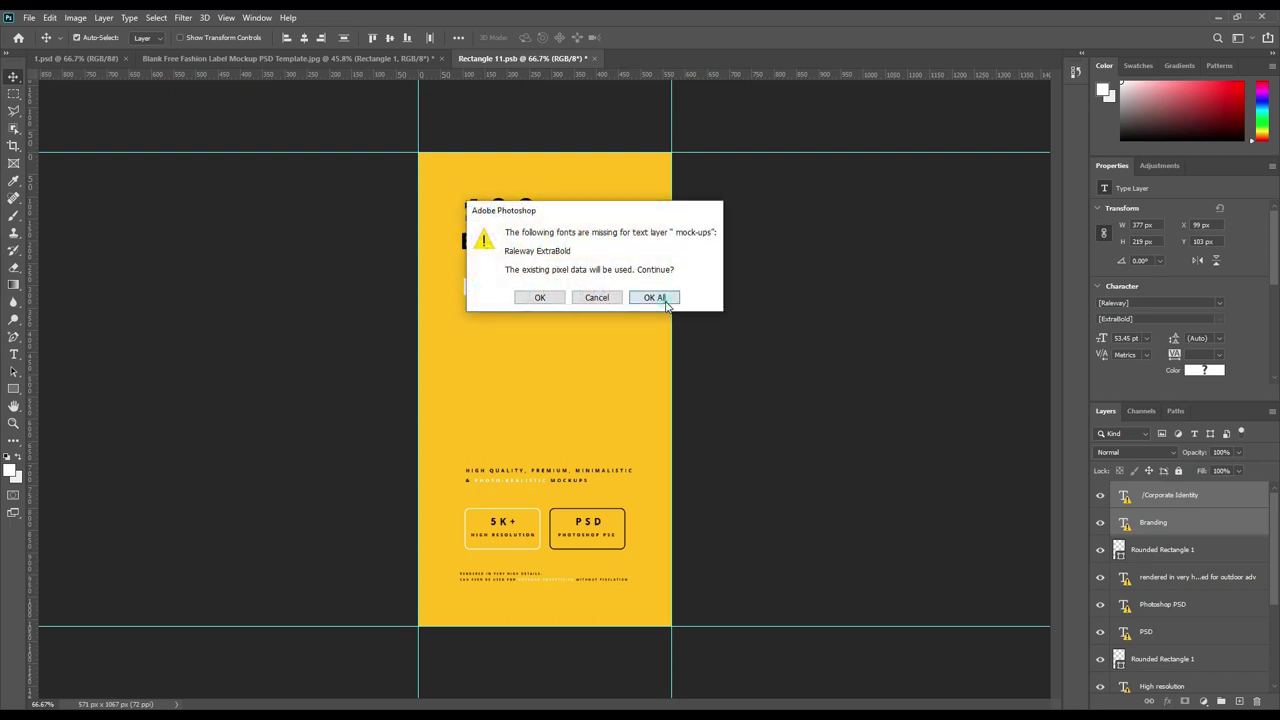
{"action": "left_click", "coordinate": [654, 294]}
{"action": "left_click_drag", "start_coordinate": [624, 292], "coordinate": [668, 316]}
{"action": "left_click_drag", "start_coordinate": [628, 258], "coordinate": [614, 372]}
{"action": "left_click", "coordinate": [660, 37]}
- Change the background rectangle's fill to orange-yellow ffae00 and save Rectangle 11
{"action": "left_click", "coordinate": [851, 266]}
{"action": "left_click", "coordinate": [574, 296]}
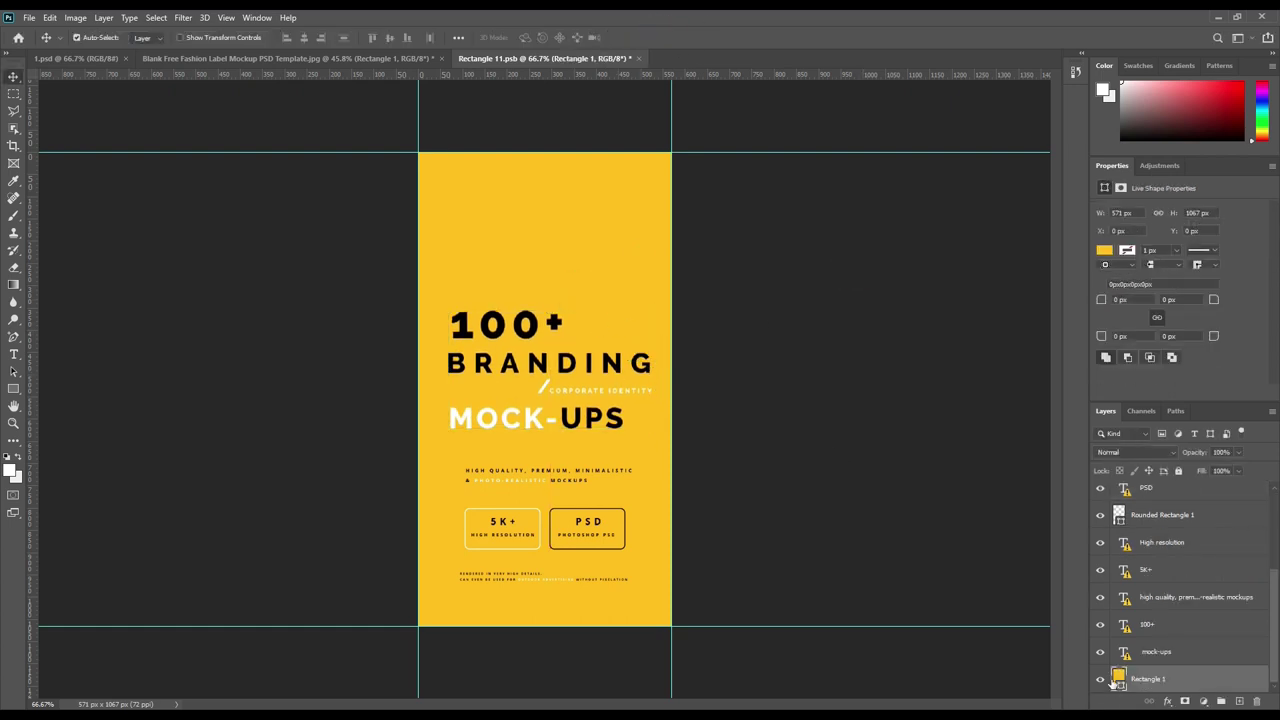
{"action": "double_click", "coordinate": [1118, 681]}
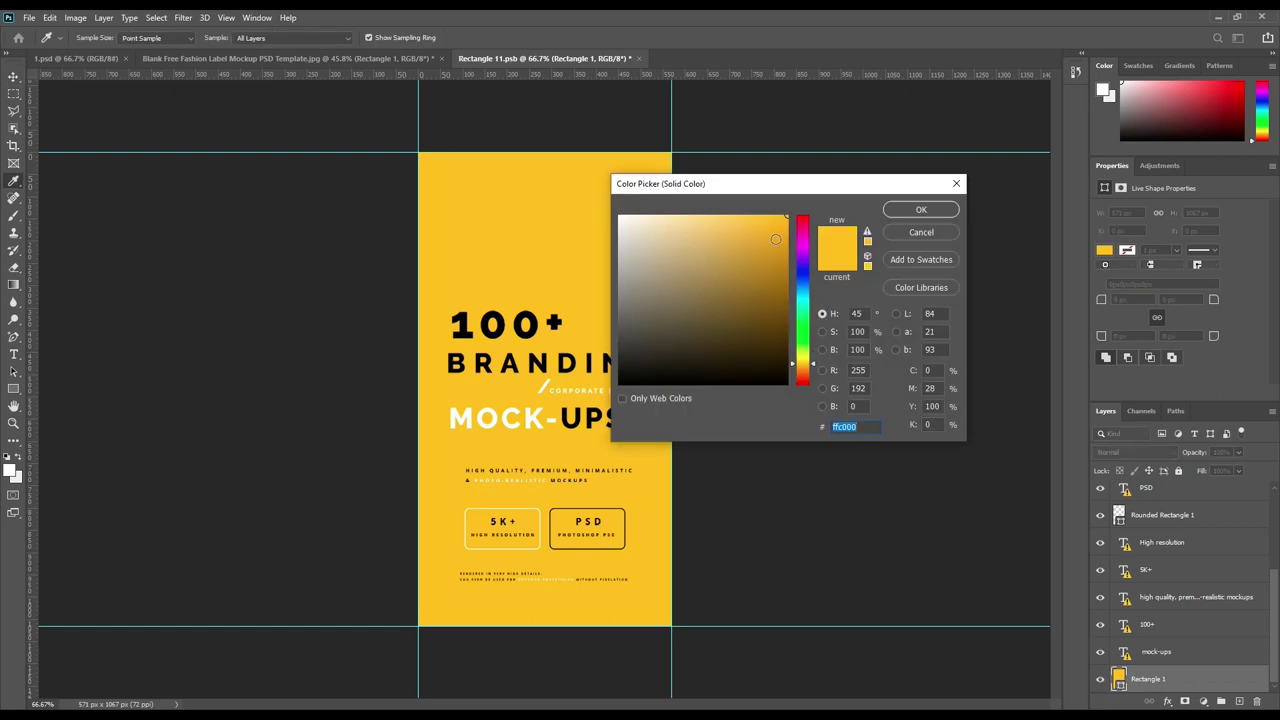
{"action": "left_click", "coordinate": [805, 369]}
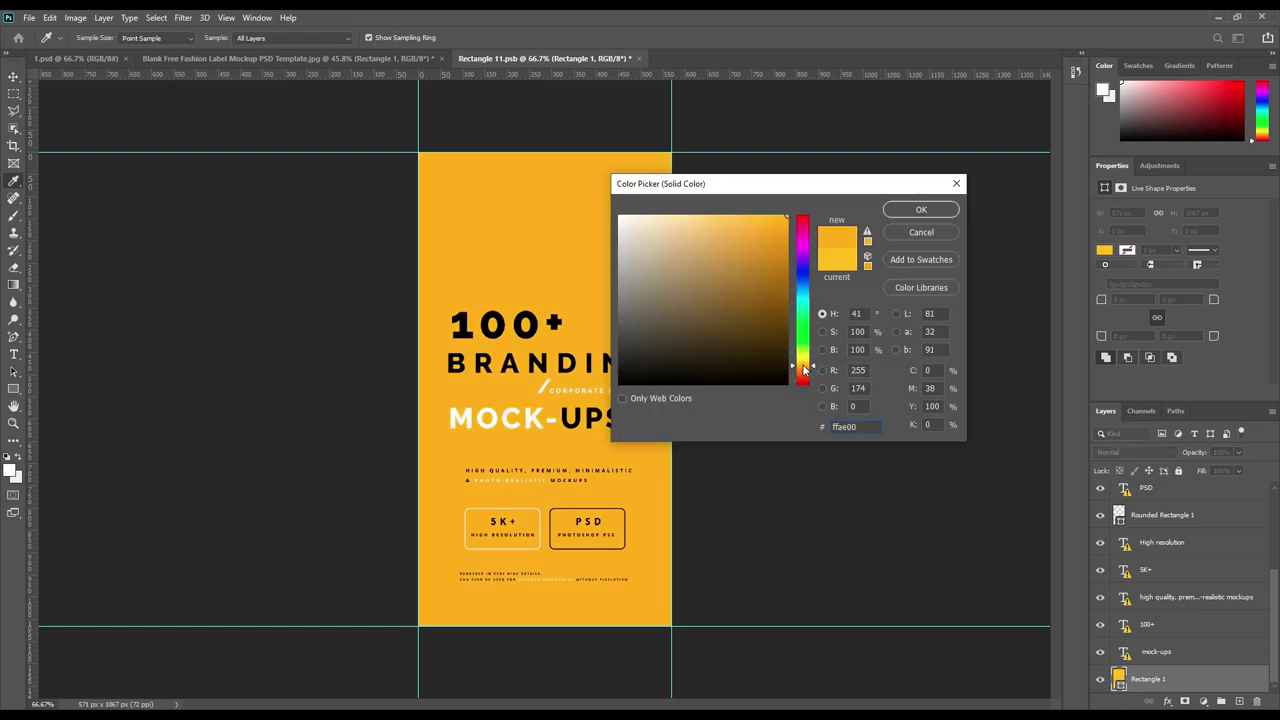
{"action": "left_click", "coordinate": [919, 211]}
{"action": "left_click", "coordinate": [837, 149]}
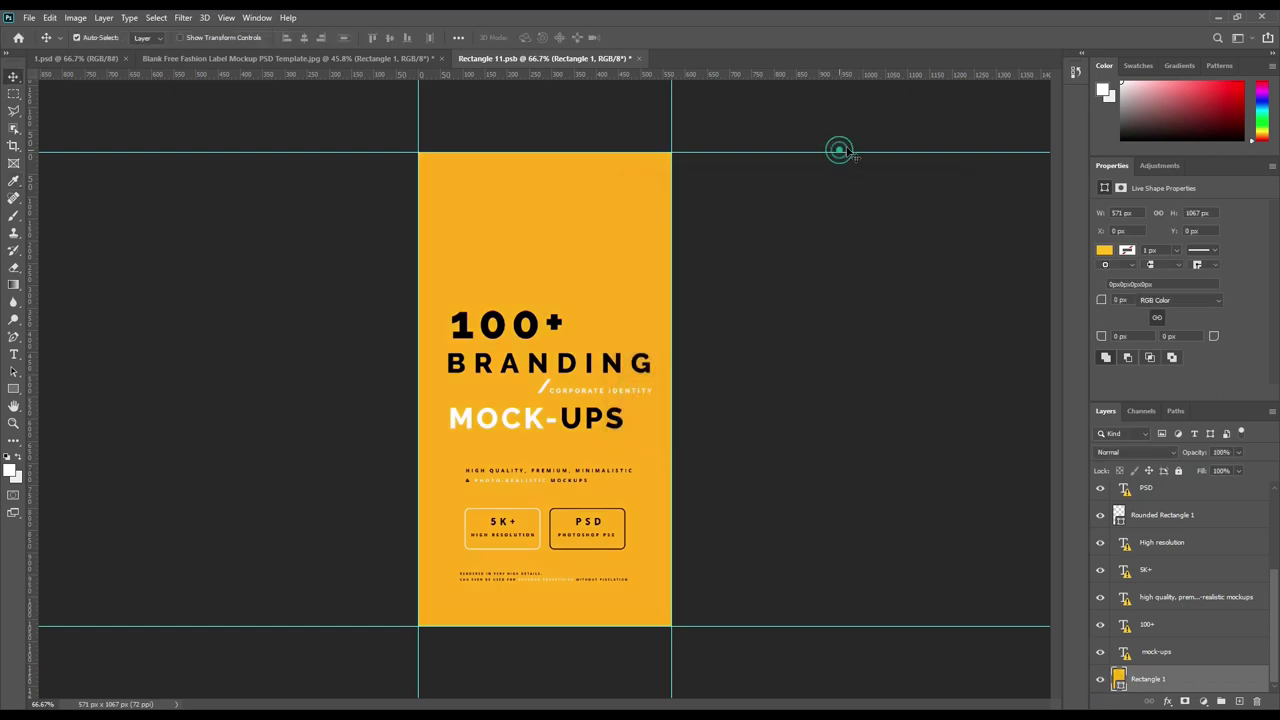
{"action": "left_click", "coordinate": [28, 18]}
{"action": "left_click", "coordinate": [70, 168]}
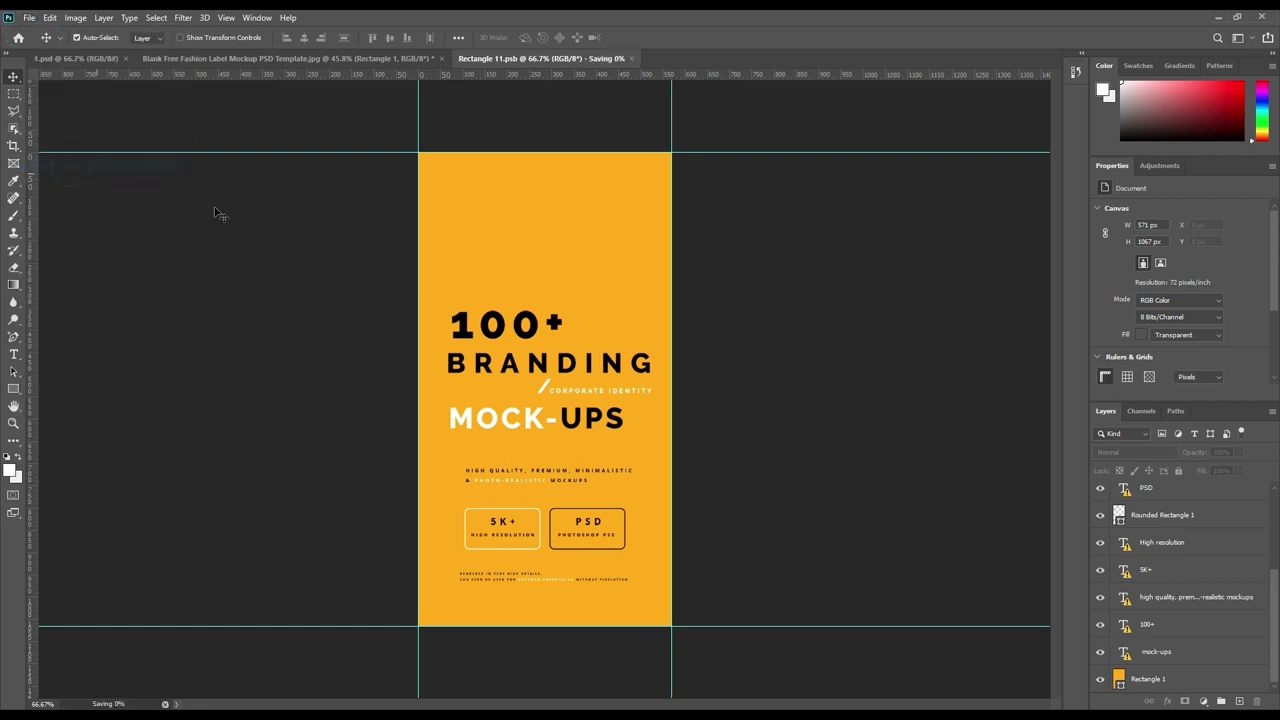
- In the hang-tag mockup, set the design layer's blend mode to Normal
{"action": "left_click", "coordinate": [269, 60]}
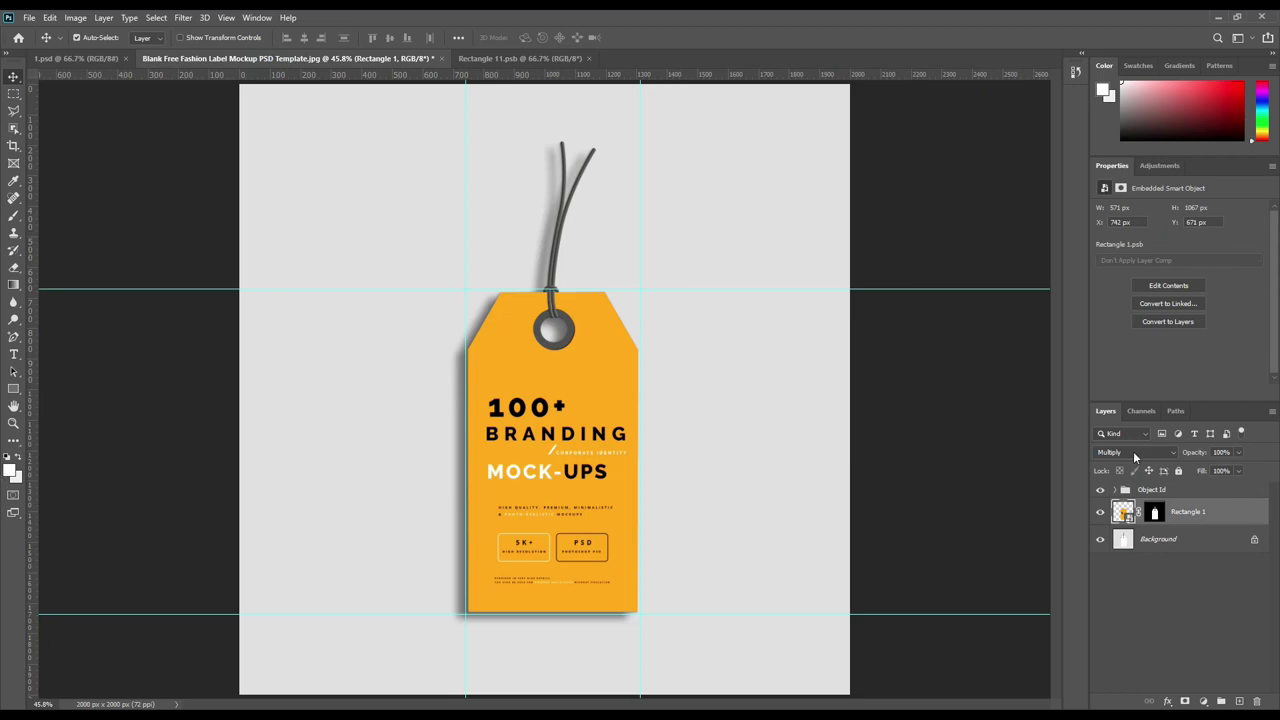
{"action": "left_click", "coordinate": [1135, 457]}
{"action": "left_click", "coordinate": [1116, 389]}
- Remove the upper, lower and vertical guides from the canvas
{"action": "left_click_drag", "start_coordinate": [570, 252], "coordinate": [600, 74]}
{"action": "left_click", "coordinate": [642, 263]}
{"action": "left_click_drag", "start_coordinate": [465, 328], "coordinate": [30, 363]}
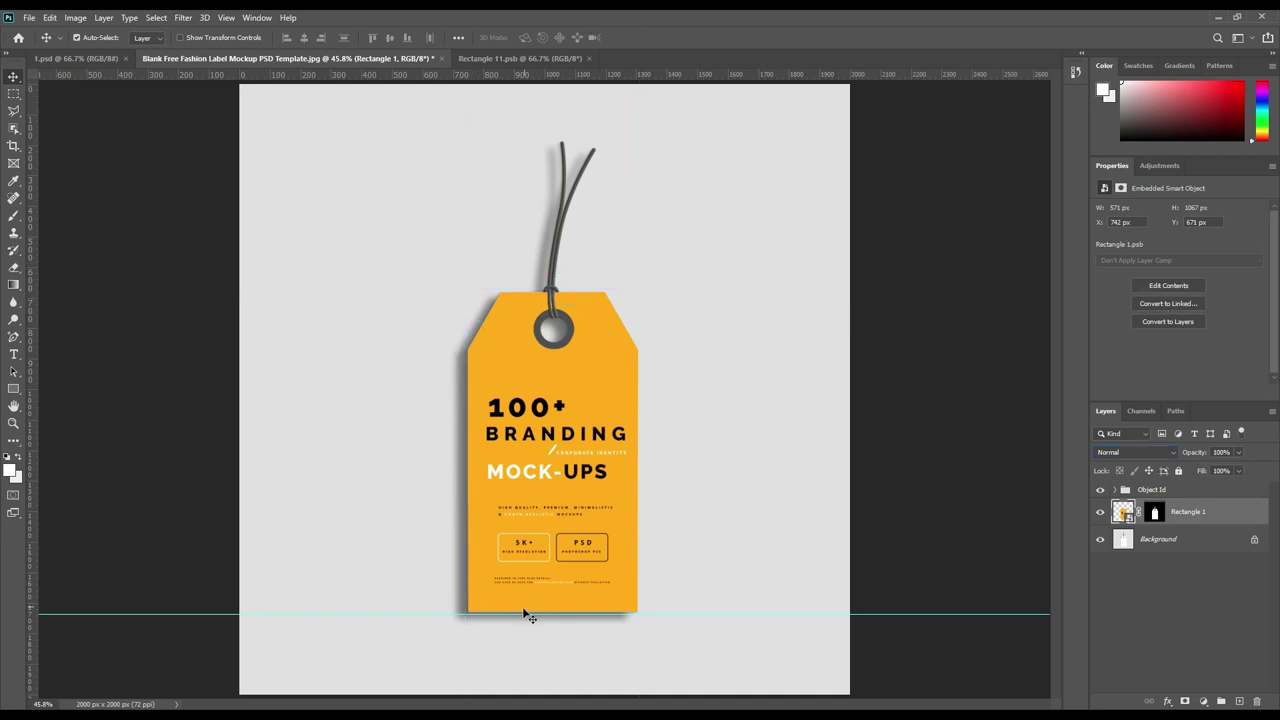
{"action": "left_click_drag", "start_coordinate": [522, 616], "coordinate": [552, 706]}
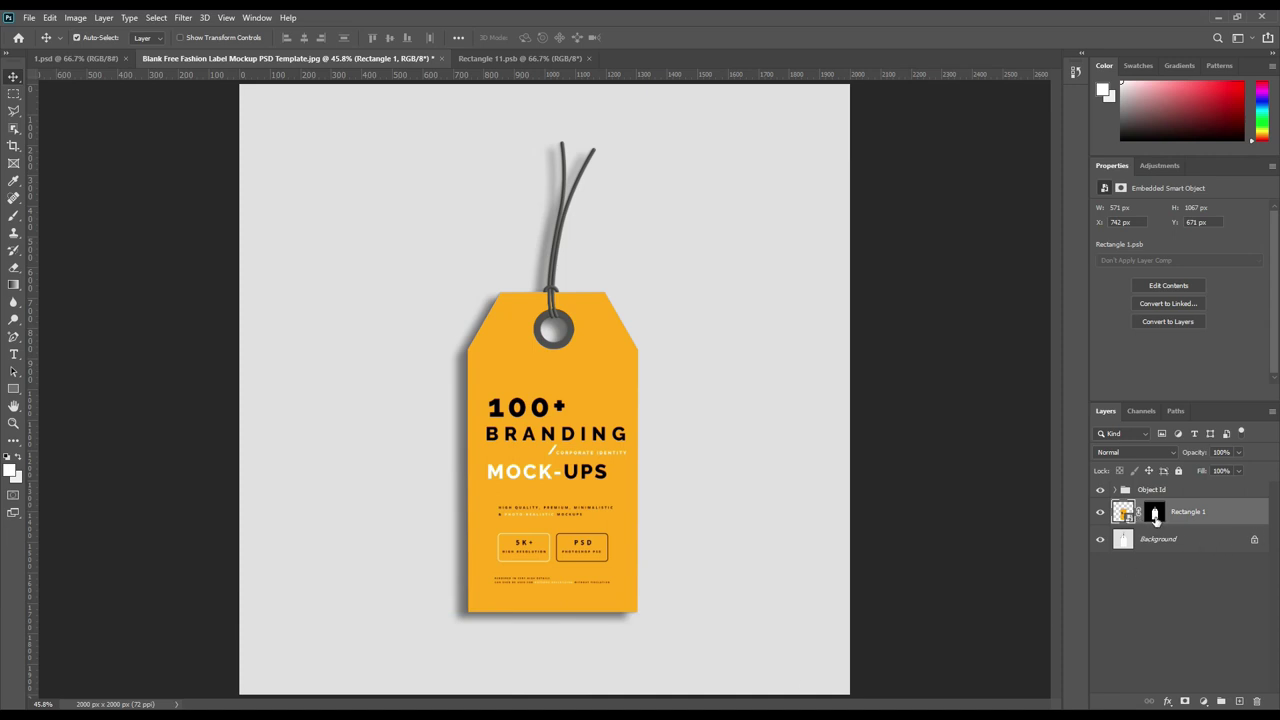
- Load the tag shape as a selection and copy it from Background into a new layer
{"action": "left_click", "coordinate": [1155, 516], "text": "ctrl"}
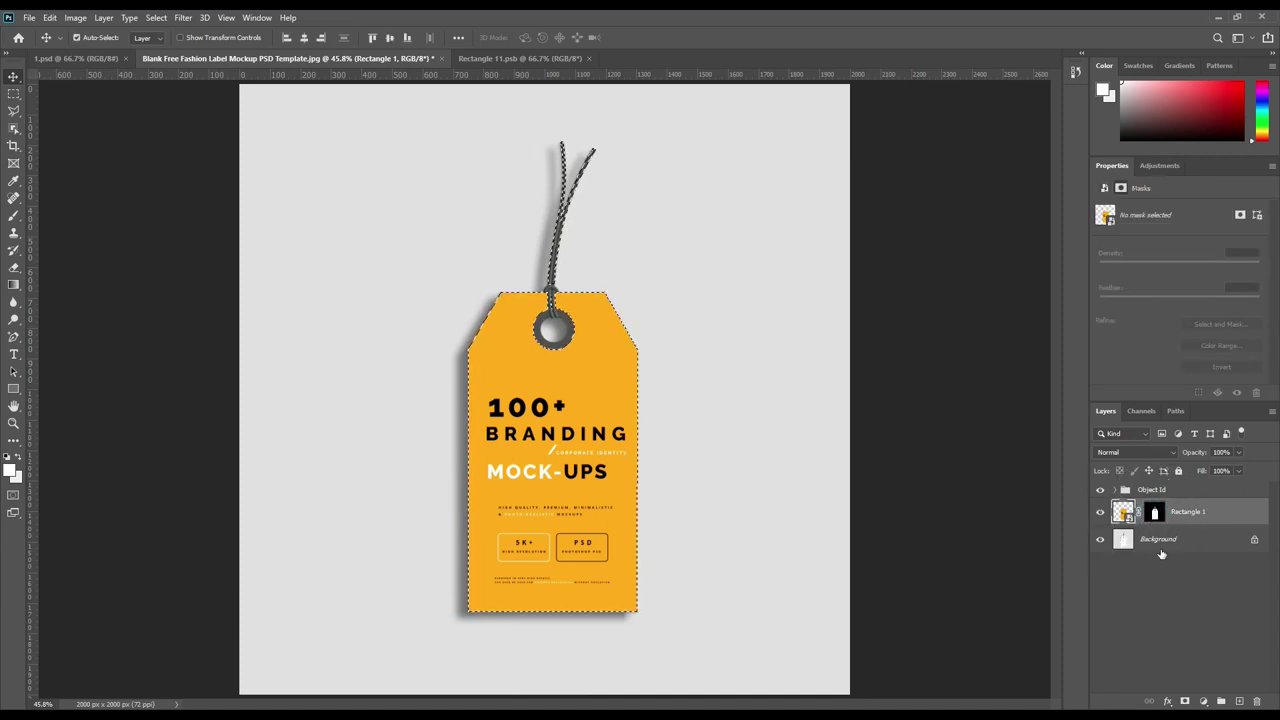
{"action": "left_click", "coordinate": [1161, 551]}
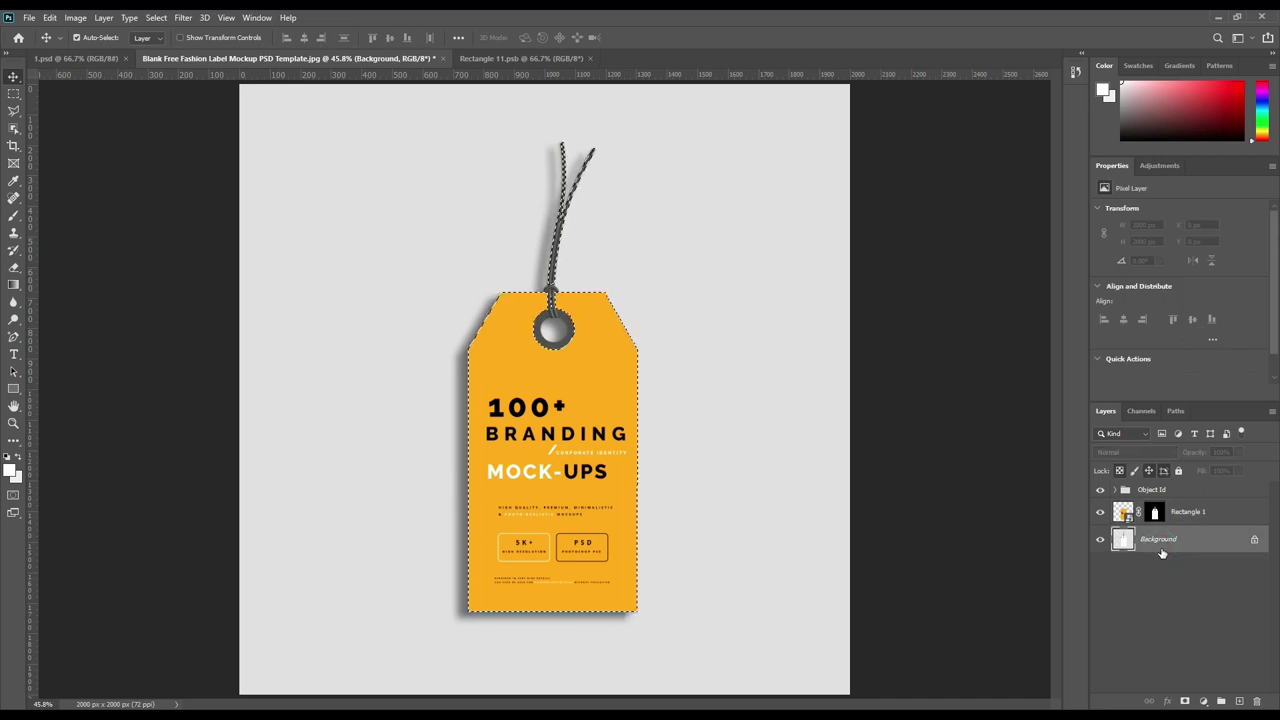
{"action": "key", "text": "ctrl+j"}
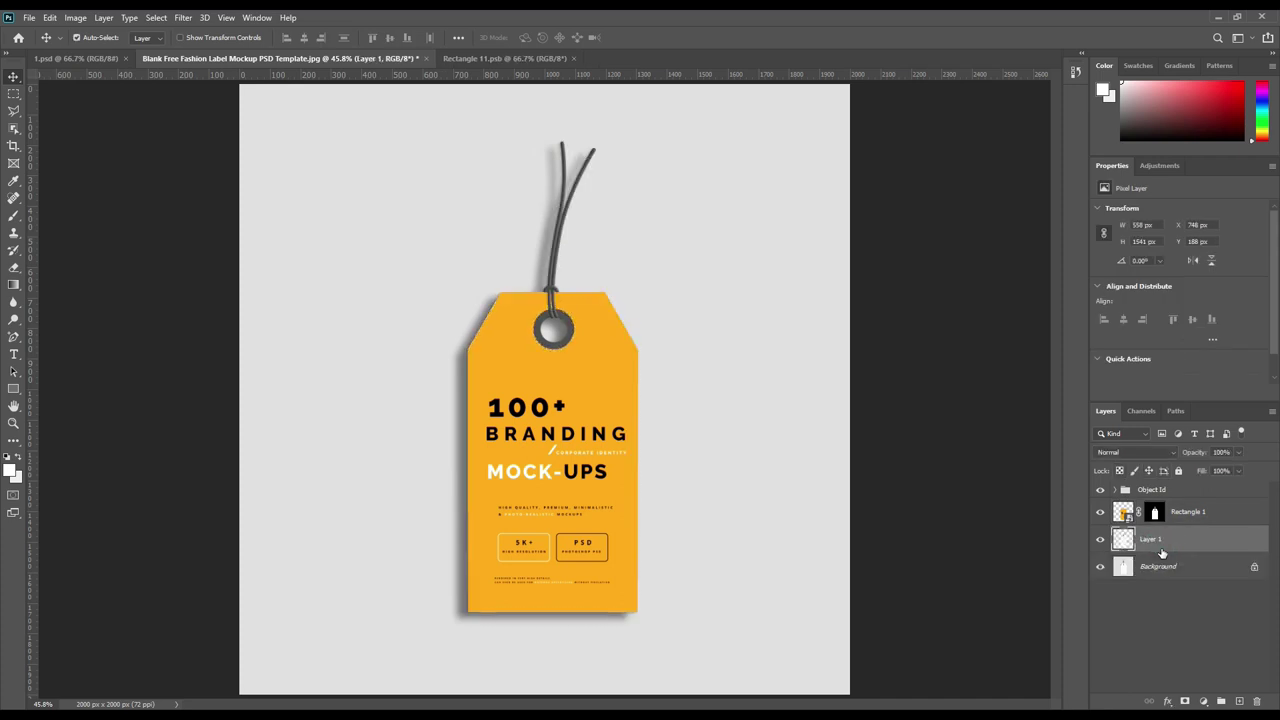
- Move Layer 1 above the design layer, clip it, and add two clipped duplicates
{"action": "left_click_drag", "start_coordinate": [1169, 543], "coordinate": [1177, 504]}
{"action": "right_click", "coordinate": [1177, 504]}
{"action": "left_click", "coordinate": [1068, 401]}
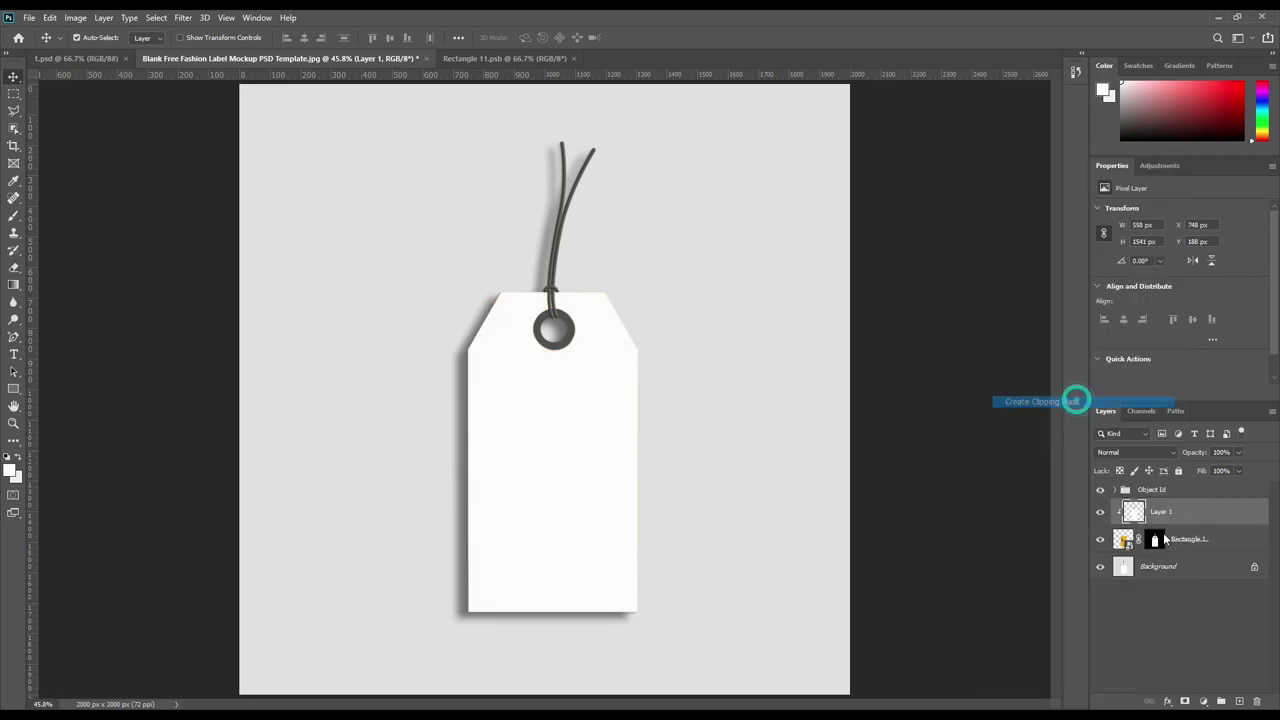
{"action": "left_click", "coordinate": [1199, 515]}
{"action": "key", "text": "ctrl+j"}
{"action": "key", "text": "ctrl+j"}
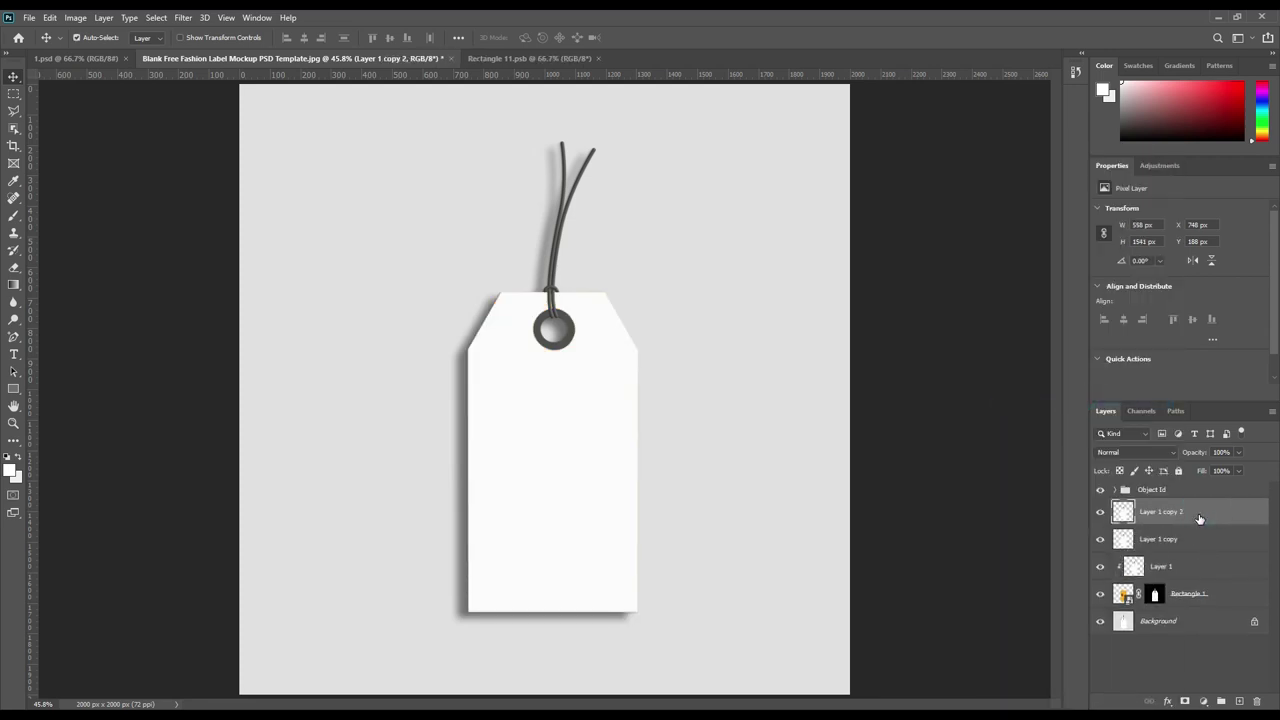
{"action": "left_click", "coordinate": [1200, 537], "text": "shift"}
{"action": "right_click", "coordinate": [1200, 537]}
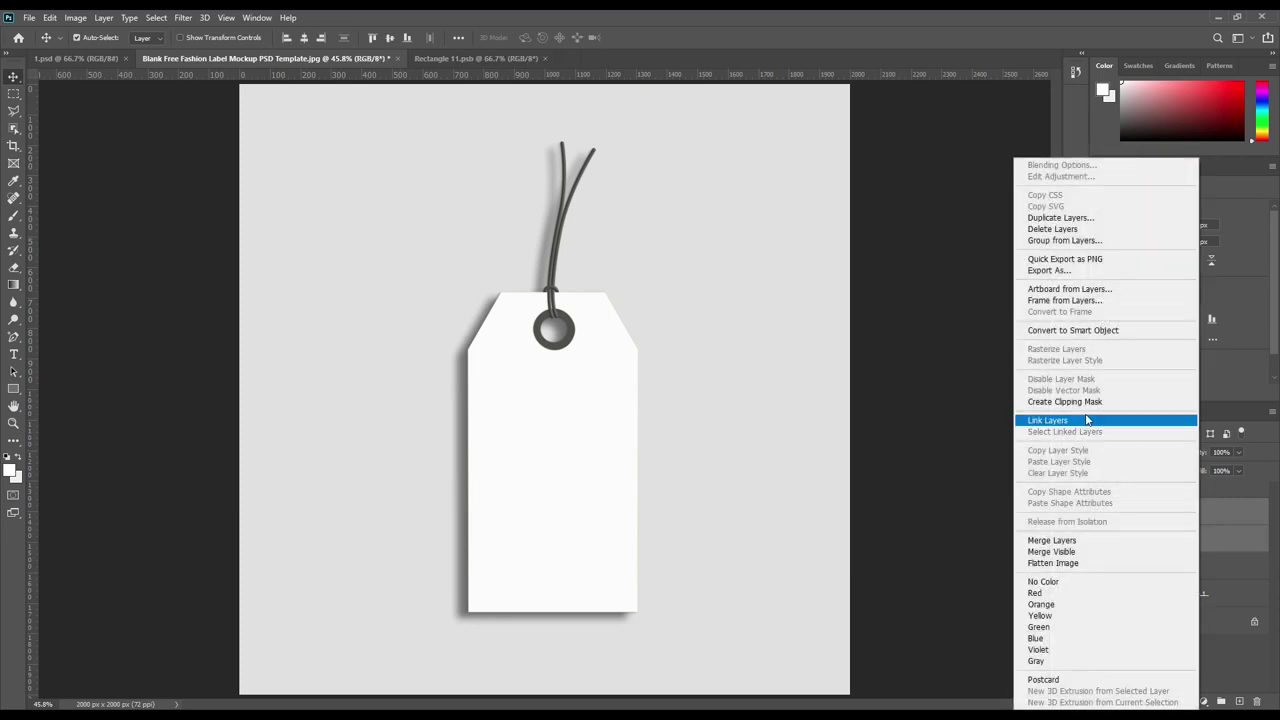
{"action": "left_click", "coordinate": [1091, 403]}
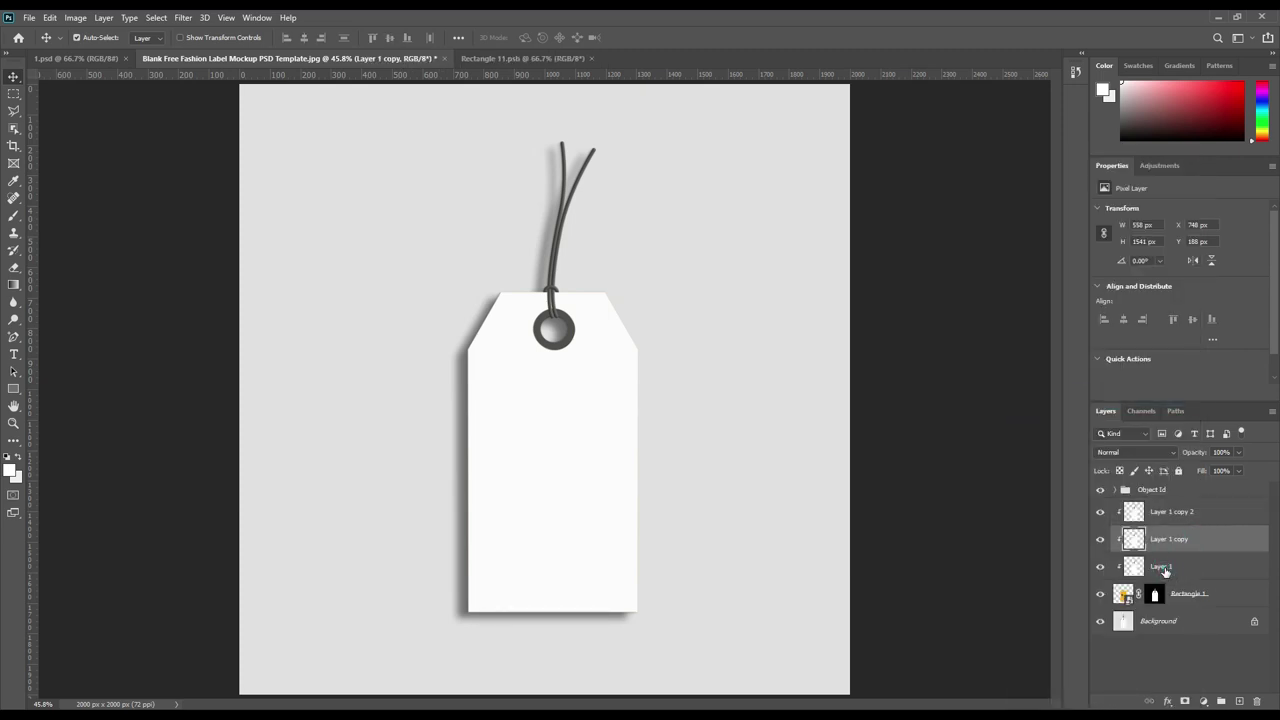
- Rename the three clipped layers Shadow, Midtone and Light
{"action": "double_click", "coordinate": [1163, 566]}
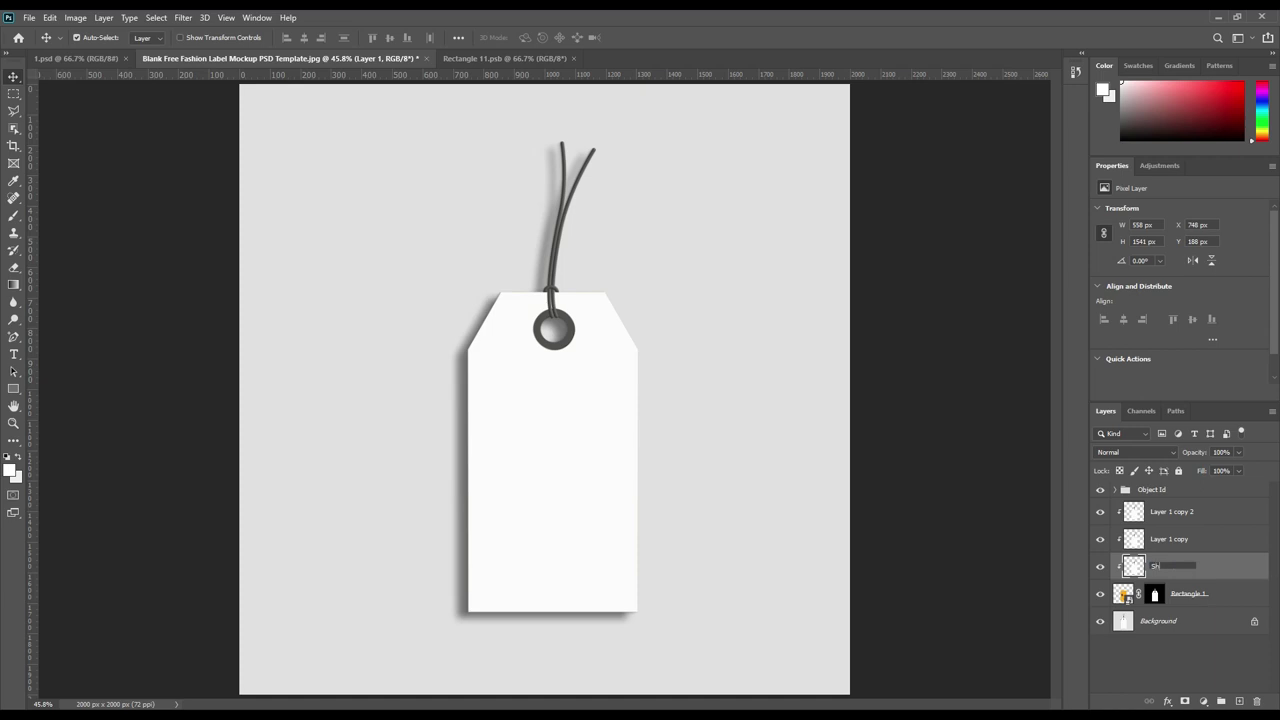
{"action": "type", "text": "Shadow"}
{"action": "key", "text": "Return"}
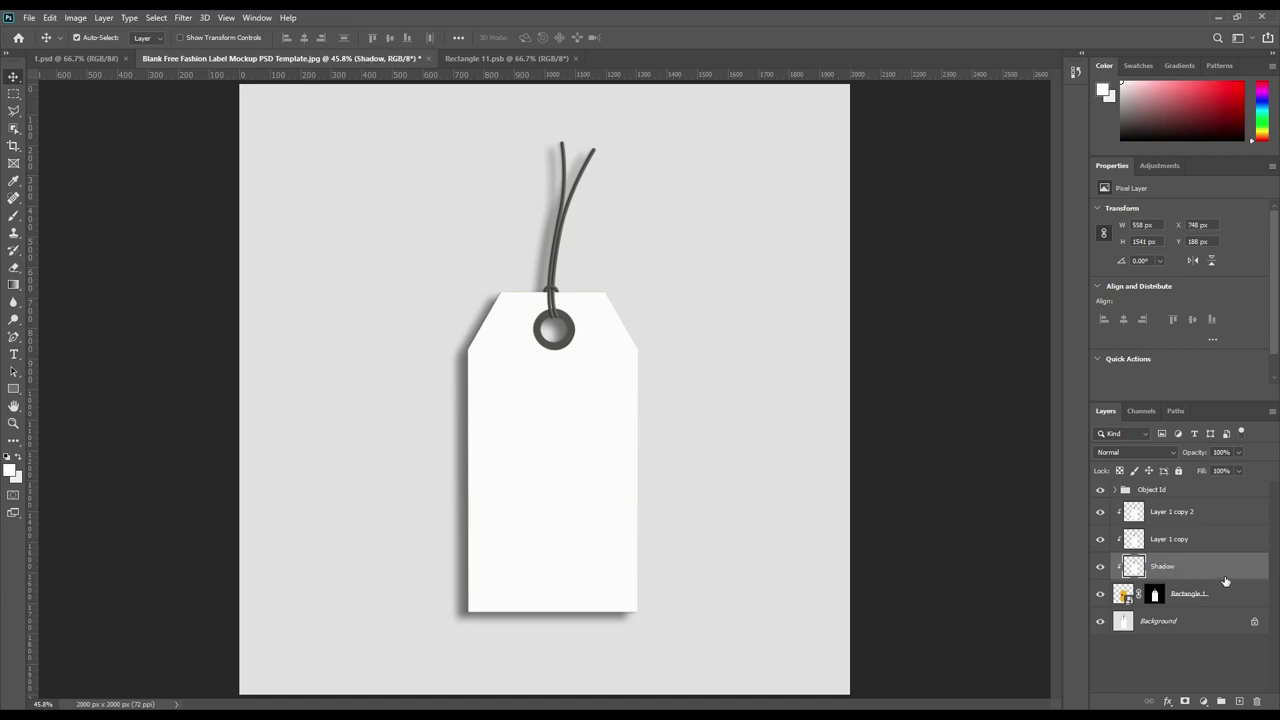
{"action": "double_click", "coordinate": [1175, 541]}
{"action": "type", "text": "Midtone"}
{"action": "key", "text": "Return"}
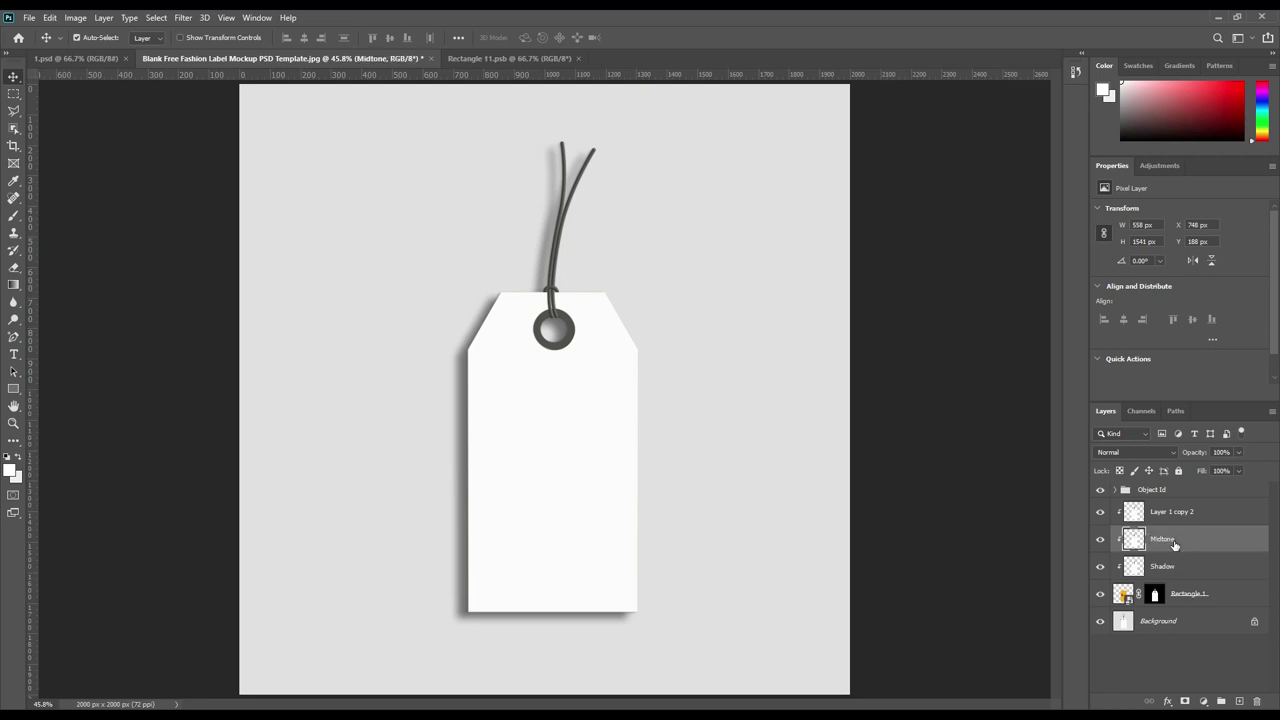
{"action": "double_click", "coordinate": [1175, 512]}
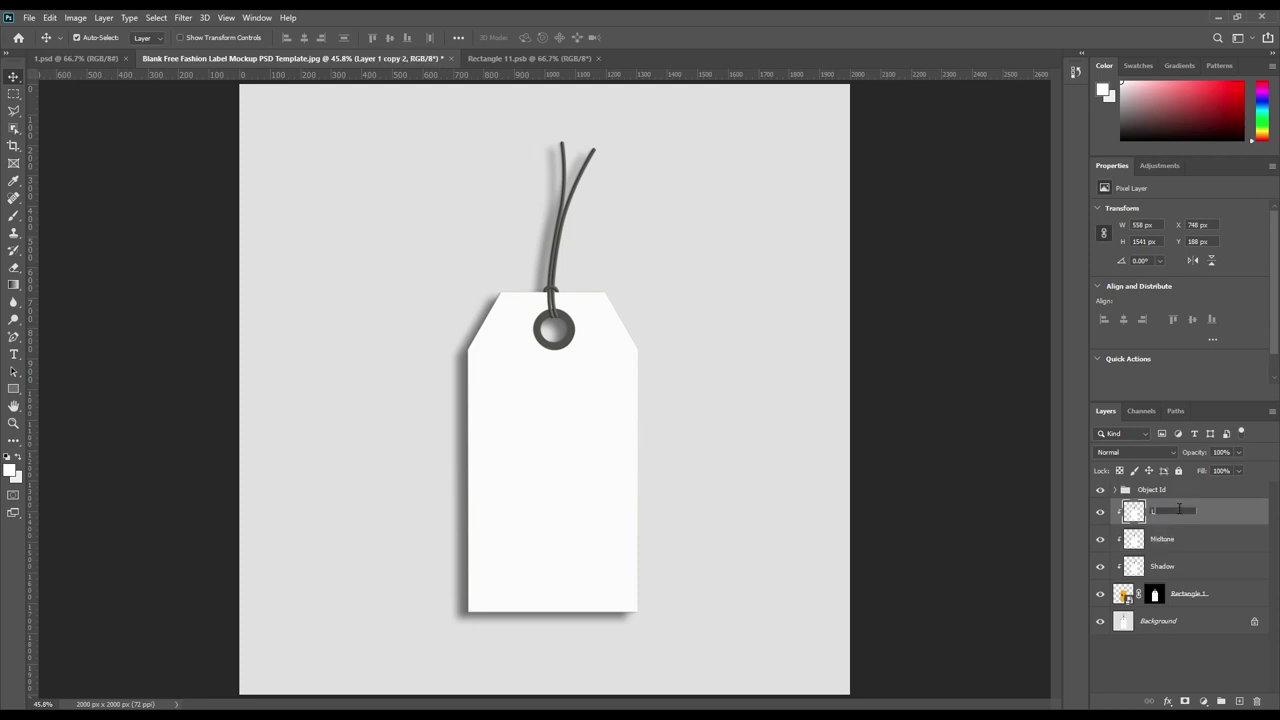
{"action": "type", "text": "Light"}
{"action": "key", "text": "Return"}
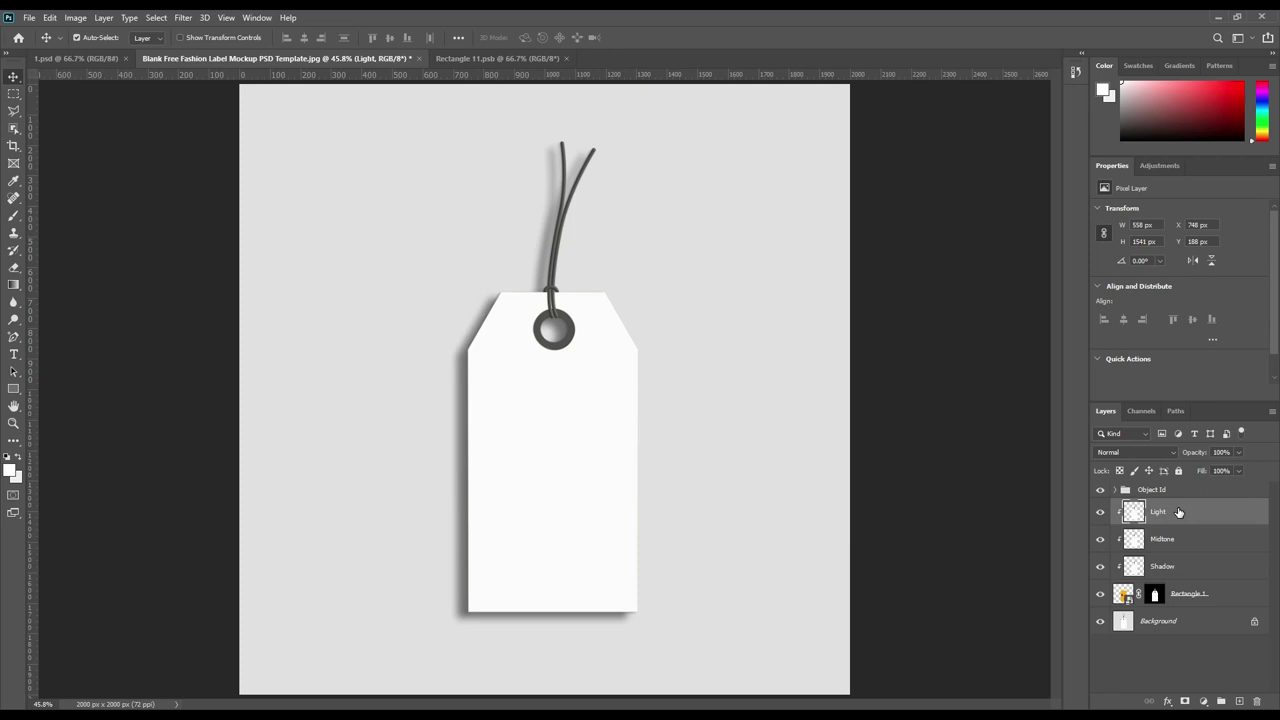
- Hide Light and Midtone, and set the Shadow layer's blend mode to Linear Burn
{"action": "left_click", "coordinate": [1100, 511]}
{"action": "left_click", "coordinate": [1100, 539]}
{"action": "left_click", "coordinate": [1175, 566]}
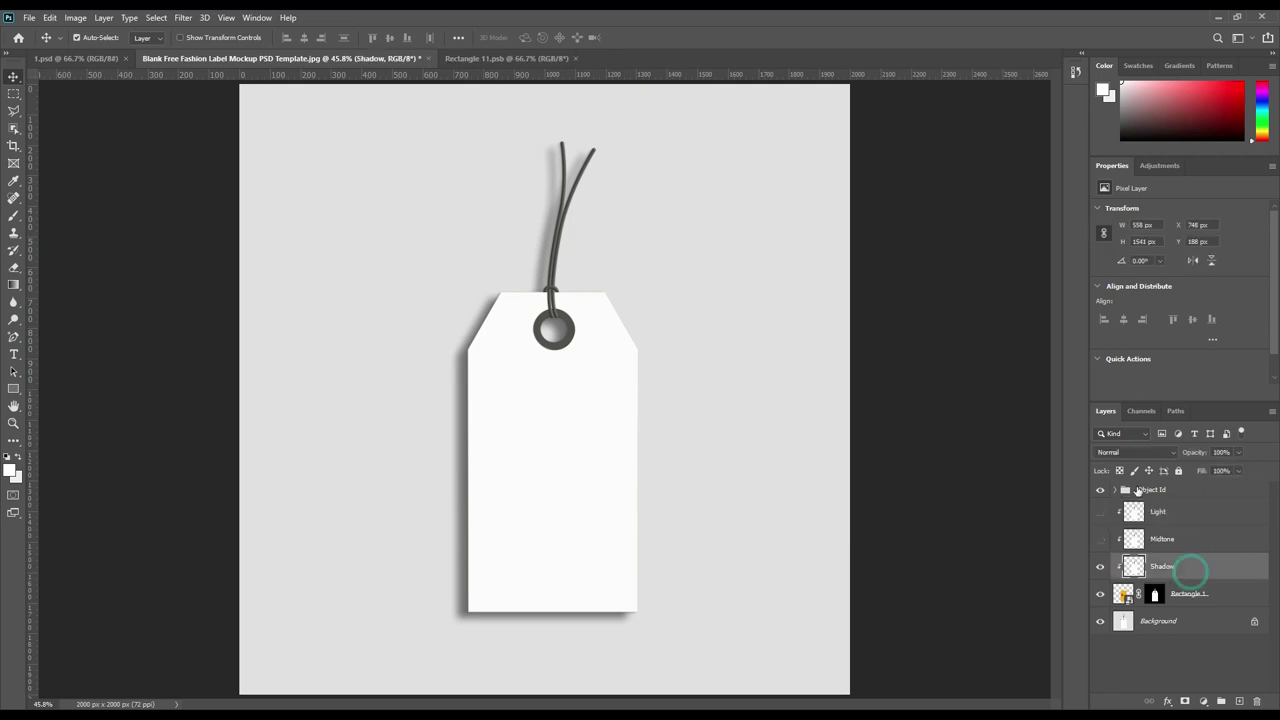
{"action": "left_click", "coordinate": [1135, 455]}
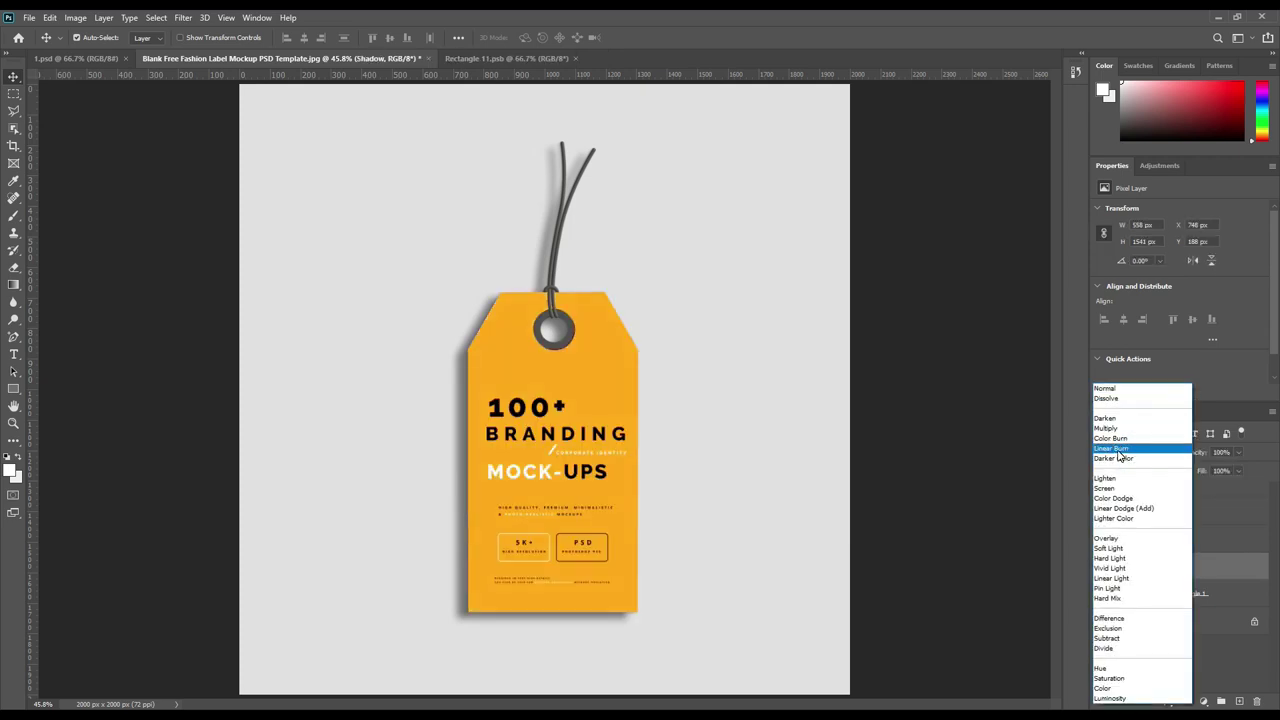
{"action": "left_click", "coordinate": [1118, 454]}
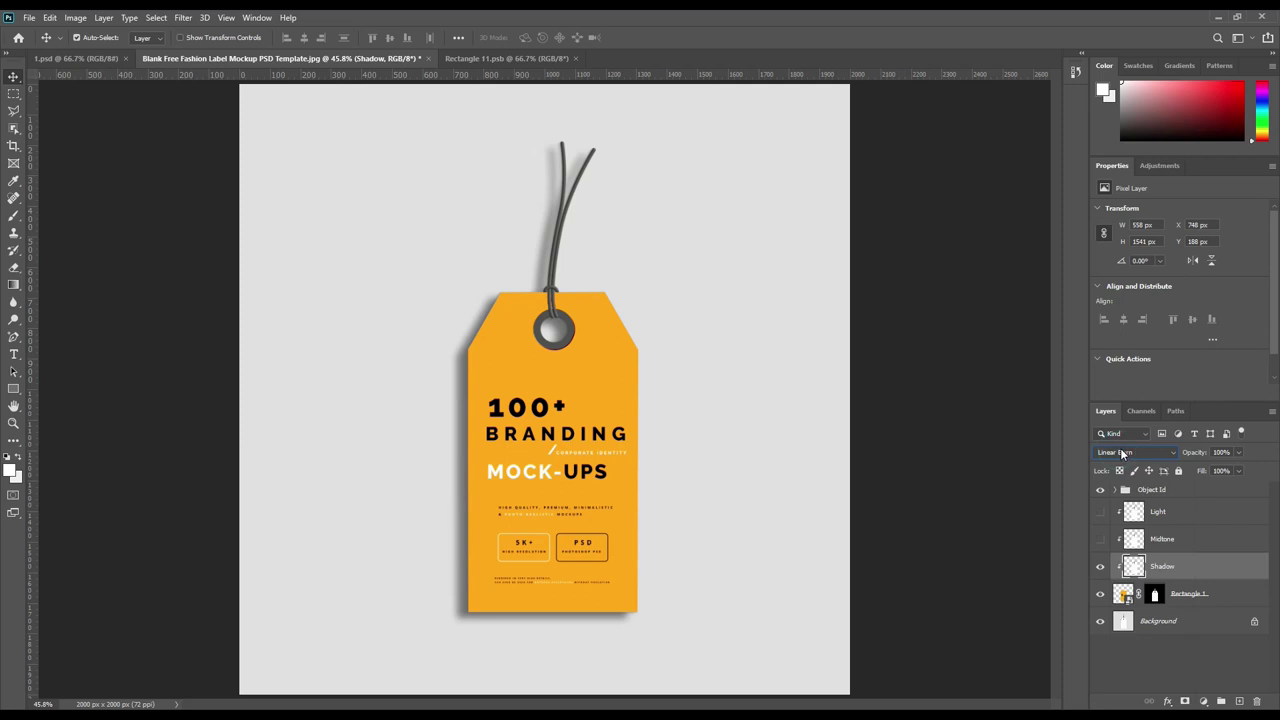
- Show the Midtone layer and set its blend mode to Linear Dodge (Add)
{"action": "left_click", "coordinate": [1100, 539]}
{"action": "left_click", "coordinate": [1162, 539]}
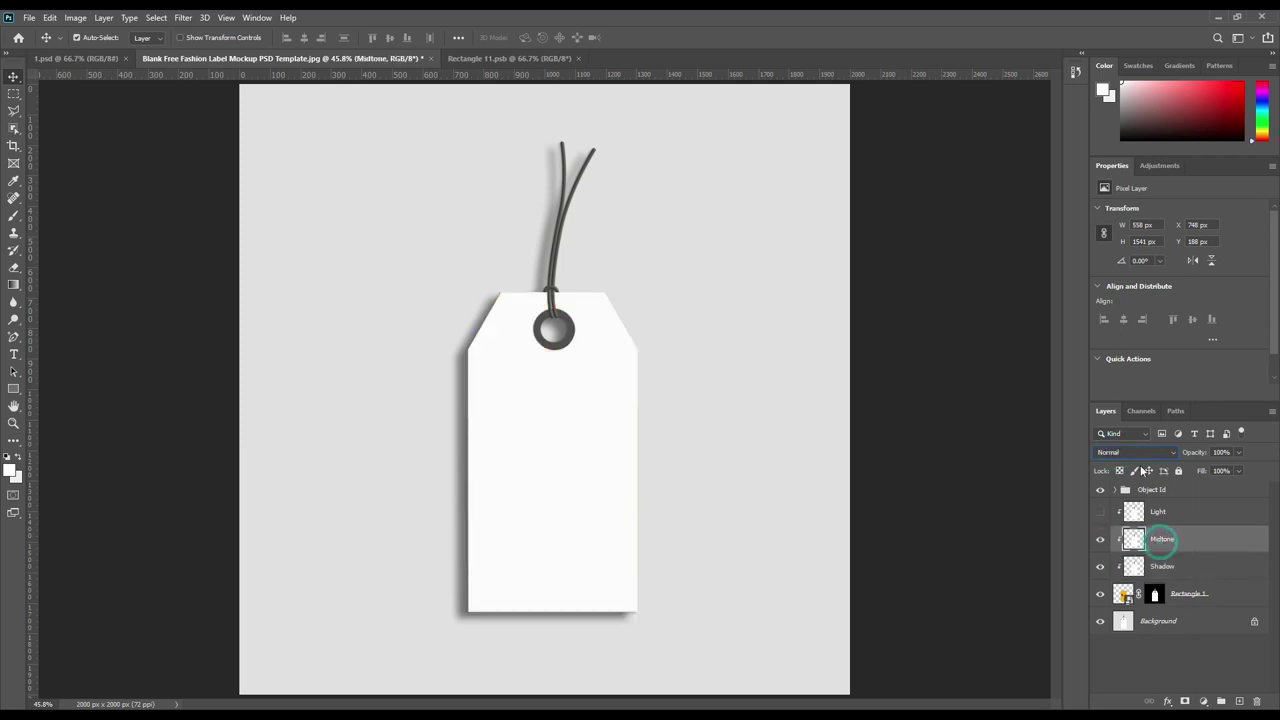
{"action": "left_click", "coordinate": [1137, 452]}
{"action": "left_click", "coordinate": [1140, 506]}
- Apply Levels to Midtone (black input 242, output white 113) and add a layer mask
{"action": "left_click", "coordinate": [75, 19]}
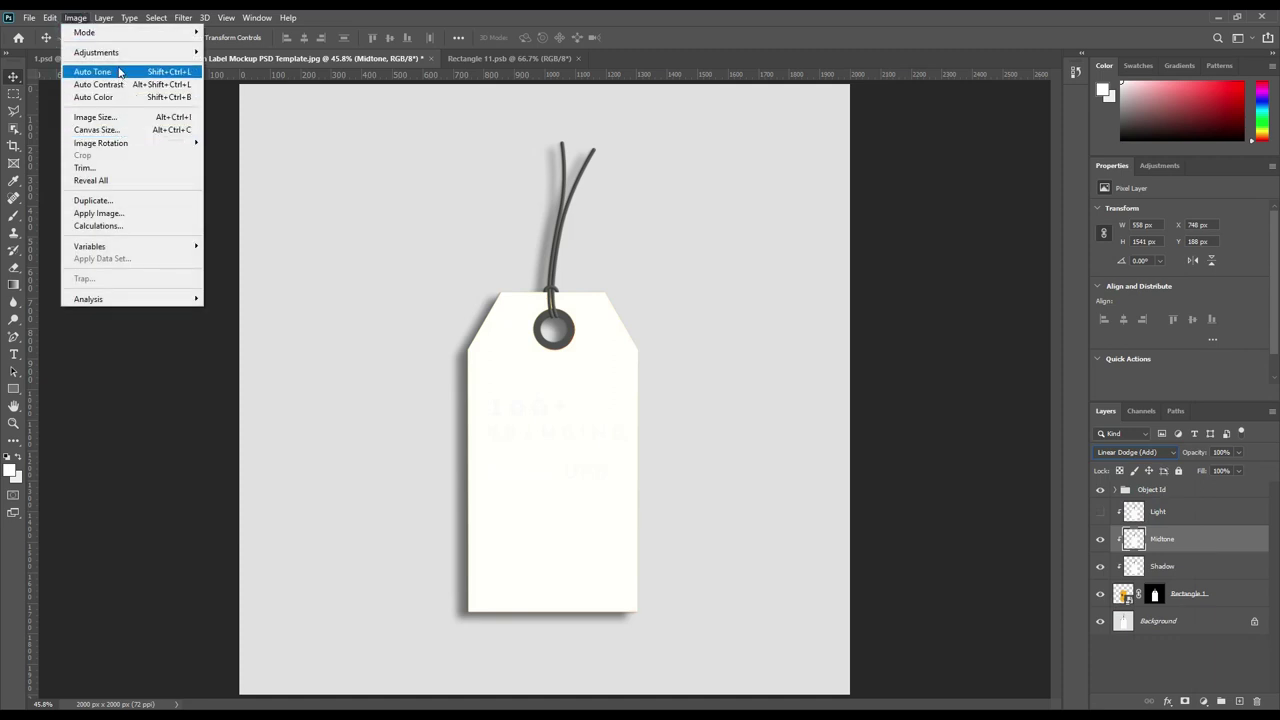
{"action": "mouse_move", "coordinate": [122, 58]}
{"action": "left_click", "coordinate": [238, 65]}
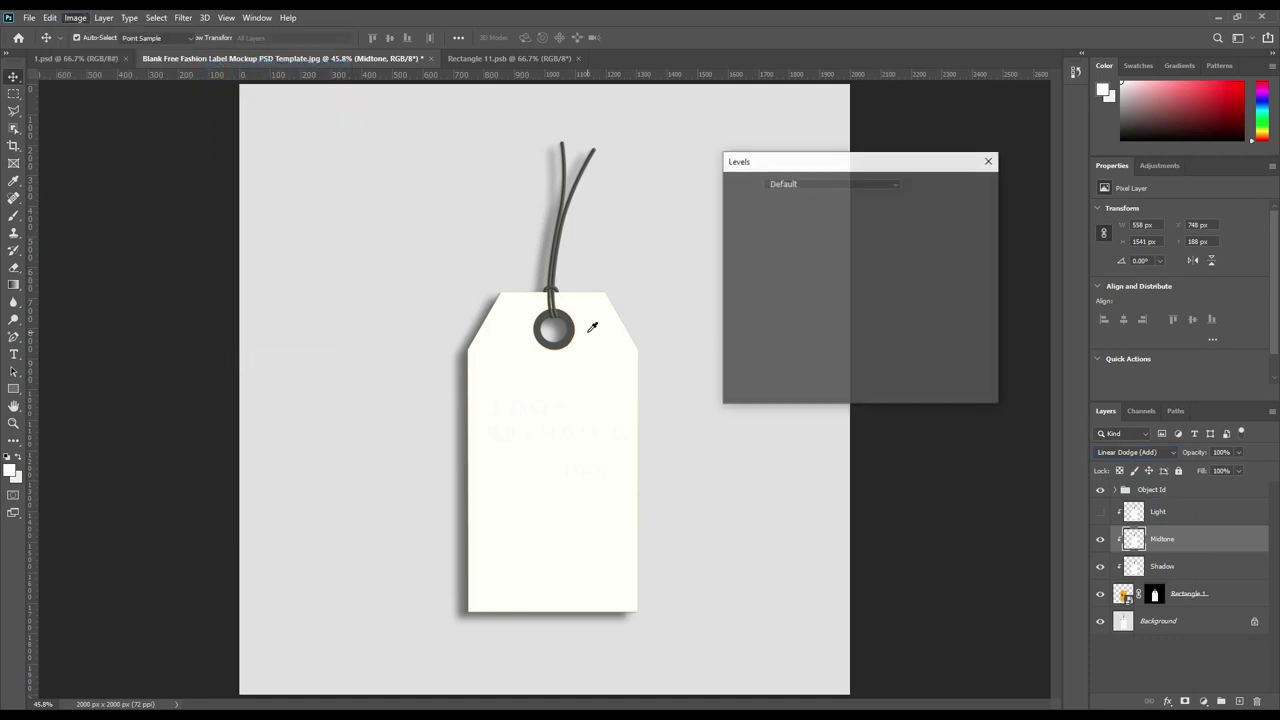
{"action": "left_click_drag", "start_coordinate": [740, 312], "coordinate": [898, 317]}
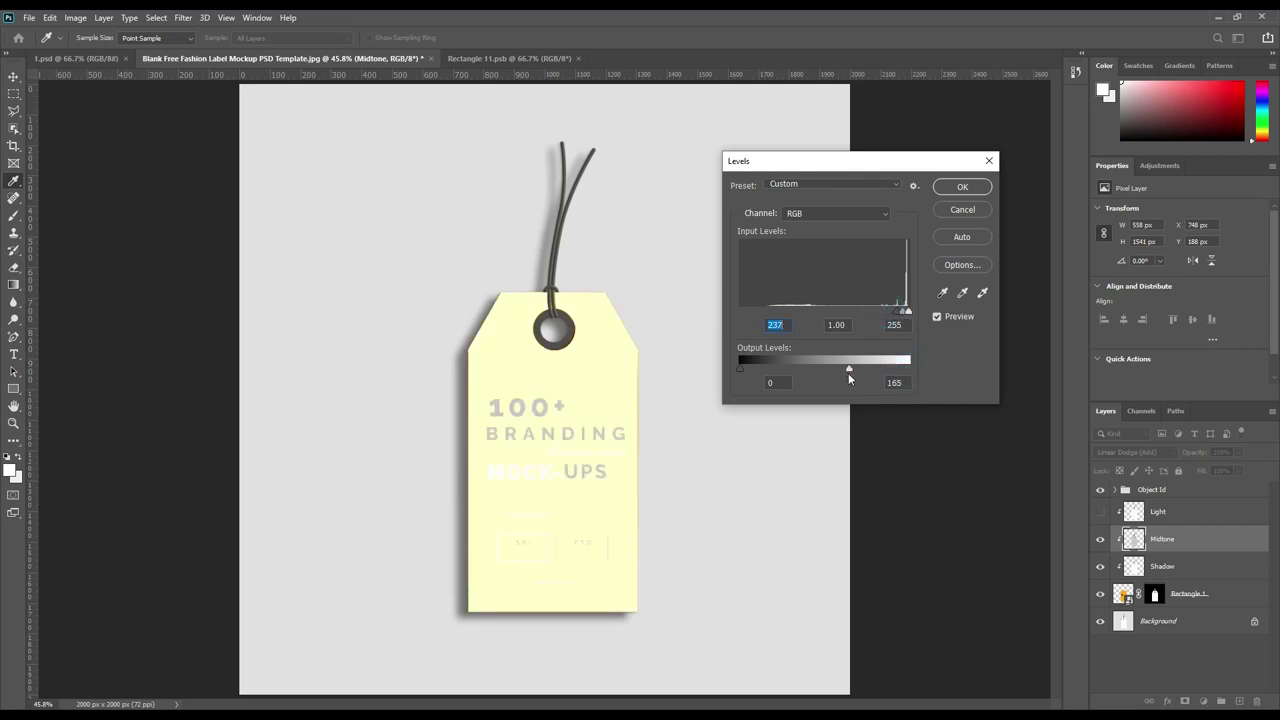
{"action": "left_click_drag", "start_coordinate": [845, 377], "coordinate": [838, 376]}
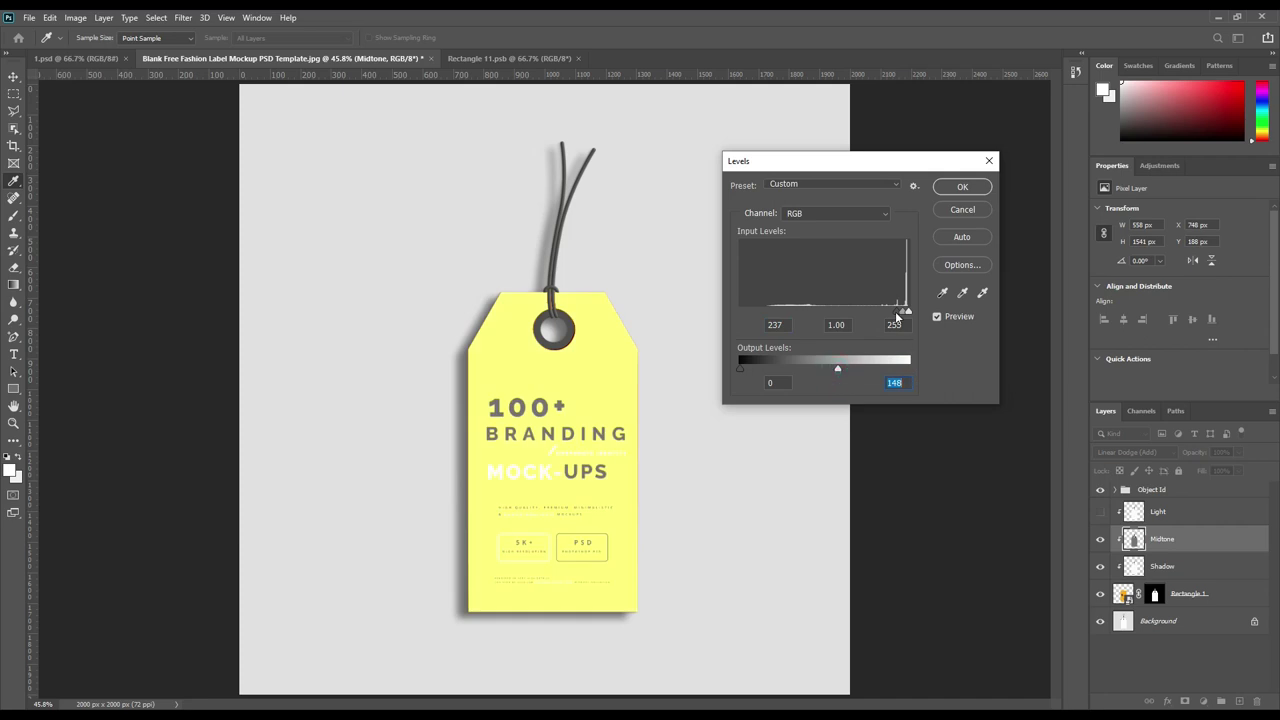
{"action": "left_click_drag", "start_coordinate": [897, 317], "coordinate": [902, 311]}
{"action": "left_click_drag", "start_coordinate": [834, 367], "coordinate": [815, 372]}
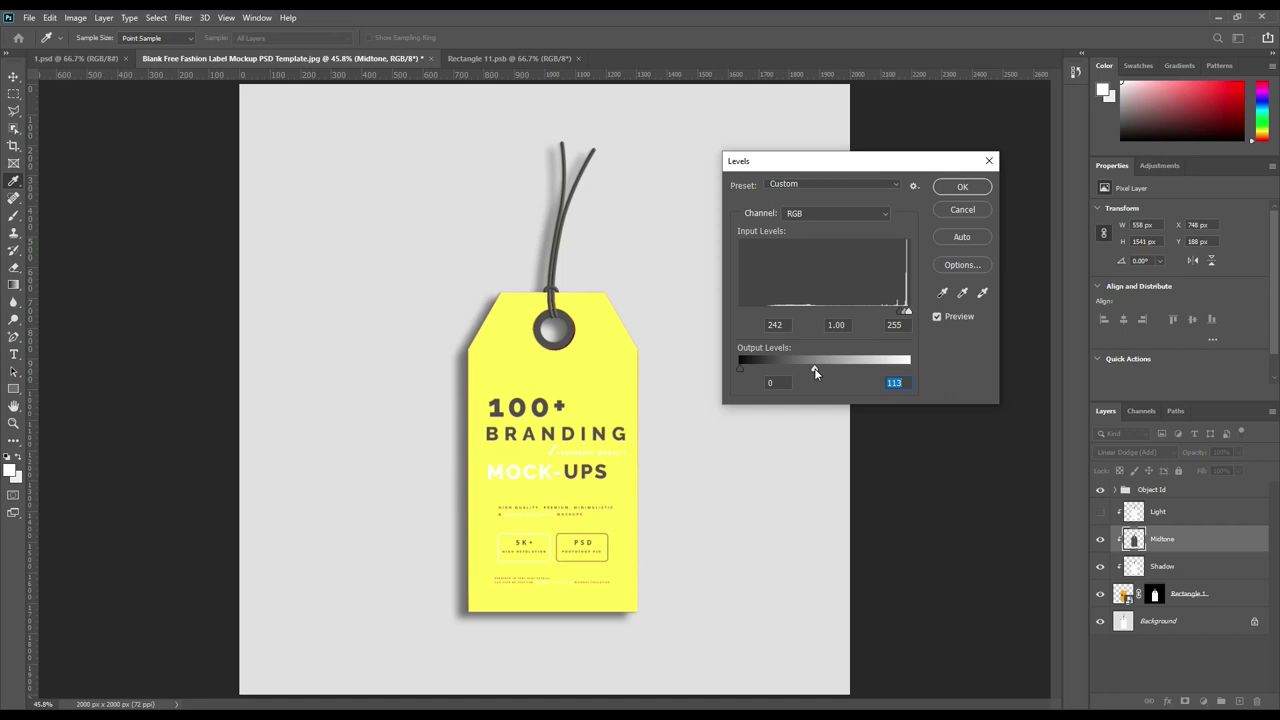
{"action": "left_click", "coordinate": [960, 189]}
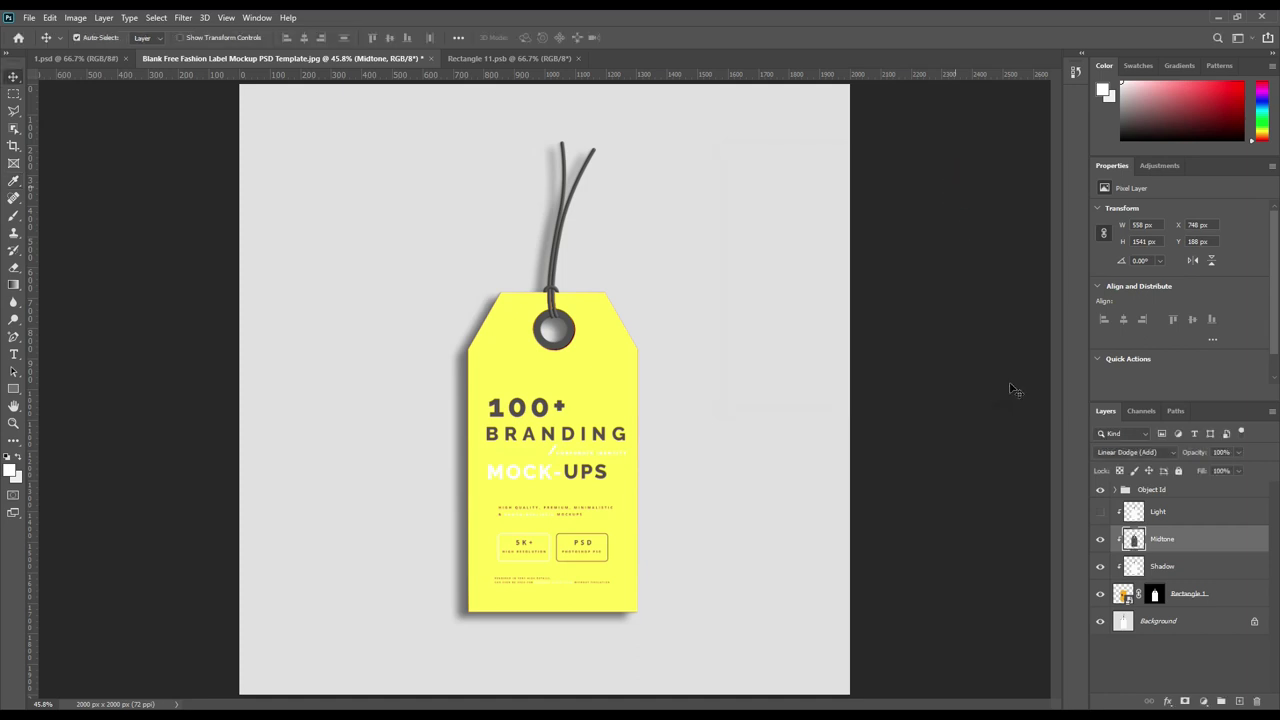
{"action": "left_click", "coordinate": [1184, 702]}
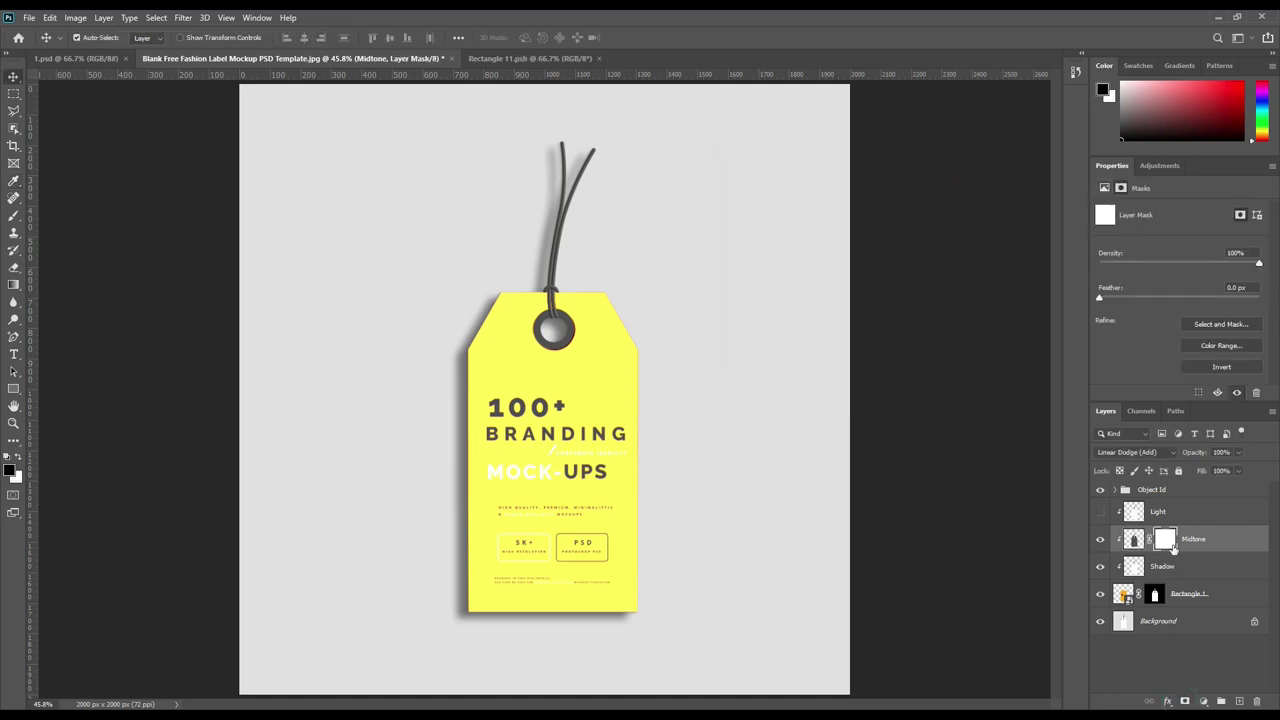
- Set up a very large black brush with 0% hardness
{"action": "left_click", "coordinate": [14, 215]}
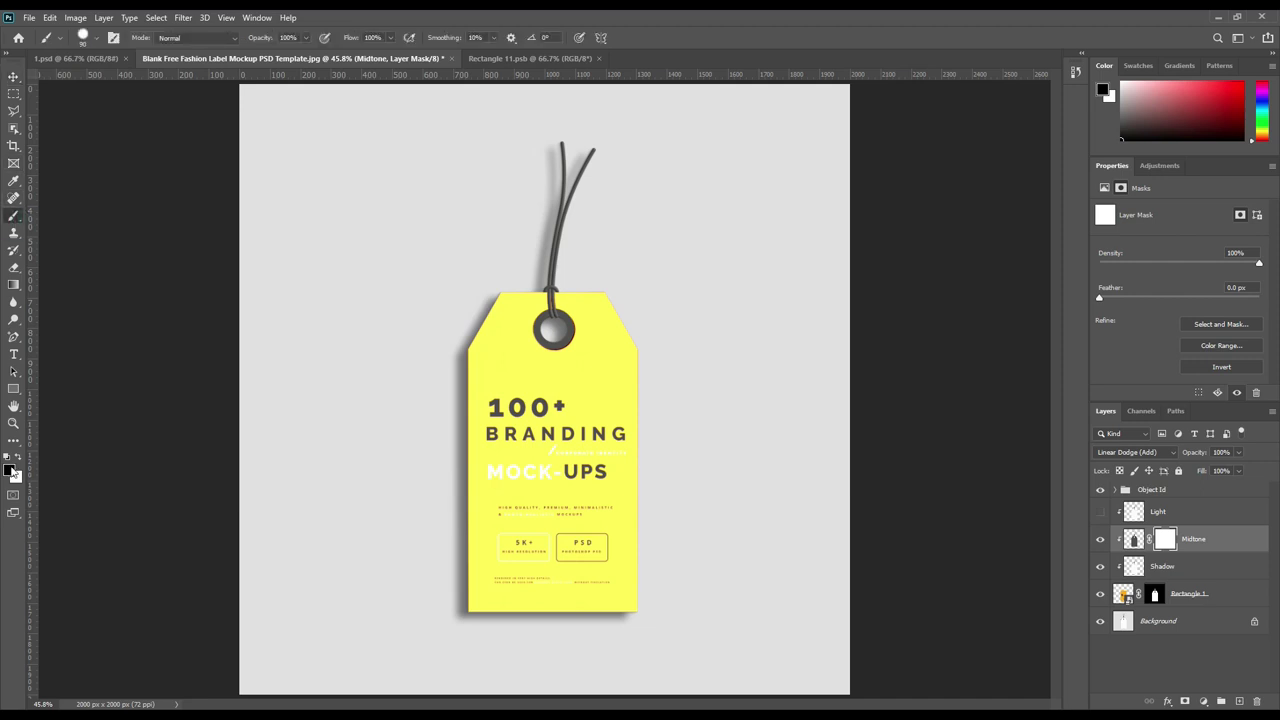
{"action": "left_click", "coordinate": [12, 475]}
{"action": "left_click", "coordinate": [686, 365]}
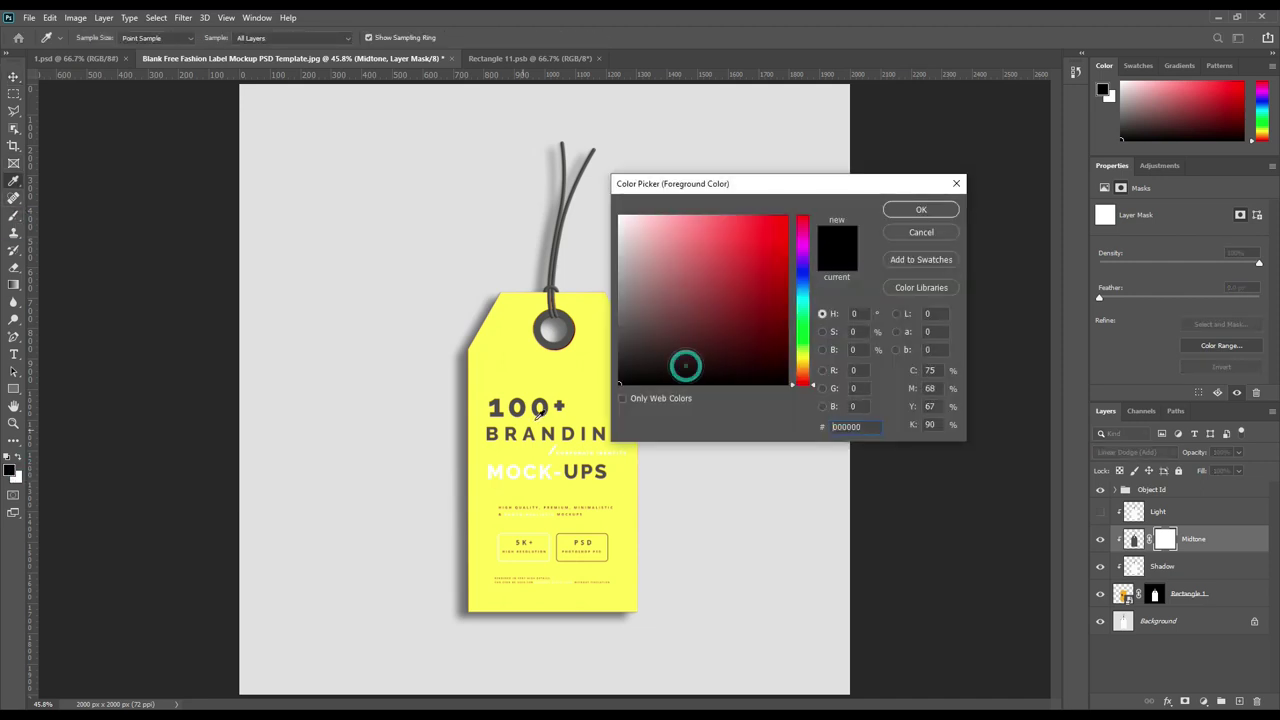
{"action": "left_click", "coordinate": [921, 210]}
{"action": "left_click", "coordinate": [98, 39]}
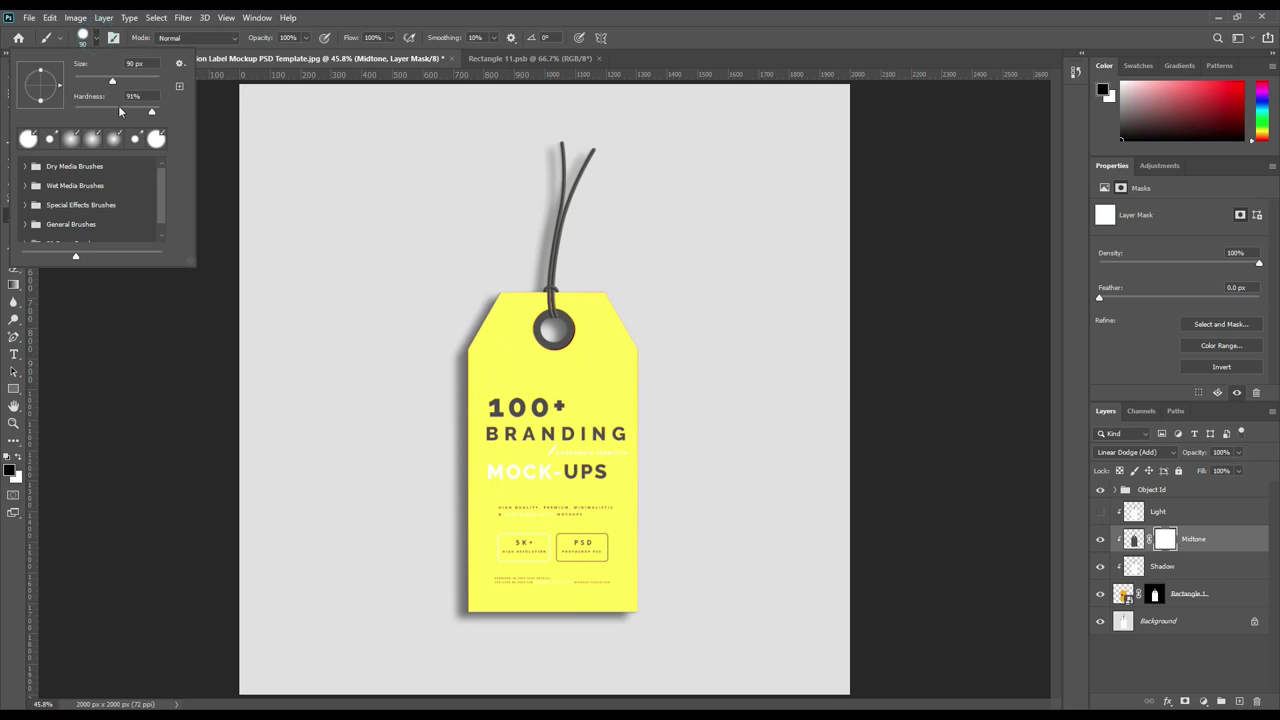
{"action": "left_click_drag", "start_coordinate": [128, 108], "coordinate": [62, 111]}
{"action": "left_click", "coordinate": [446, 22]}
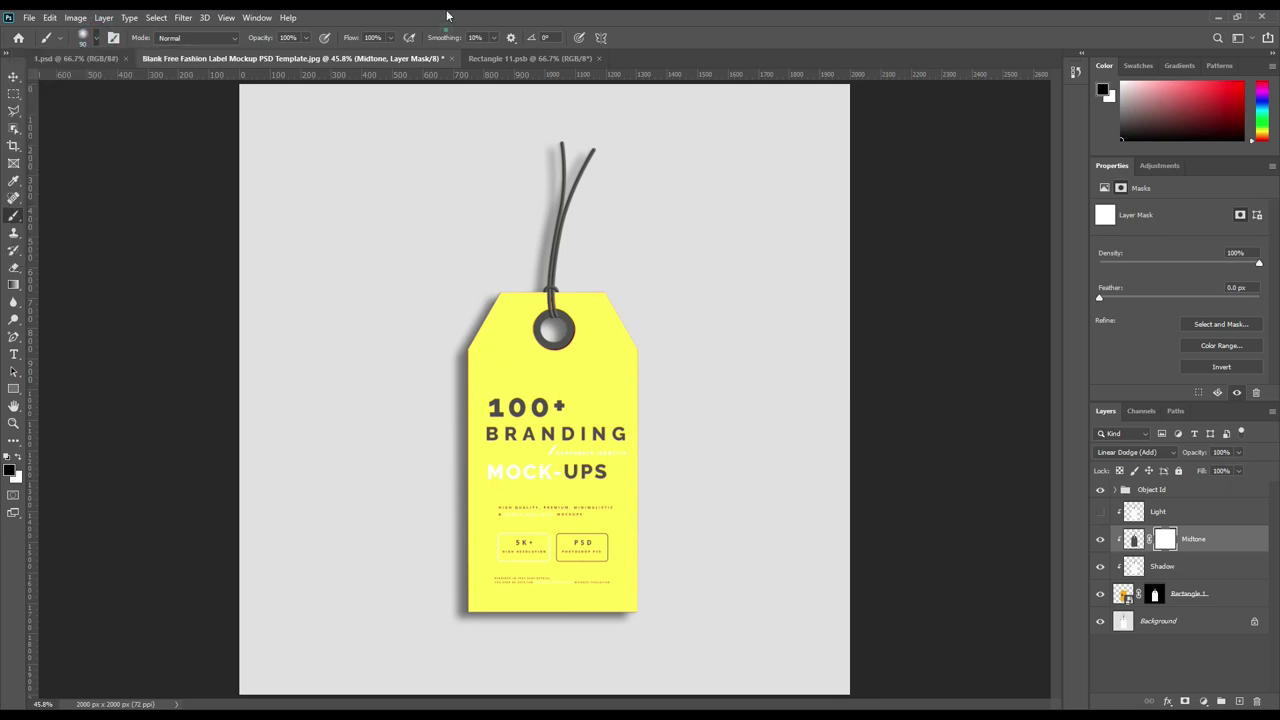
{"action": "left_click", "coordinate": [261, 40]}
{"action": "key", "text": "bracketright"}
{"action": "key", "text": "bracketright"}
{"action": "key", "text": "bracketright"}
{"action": "key", "text": "bracketright"}
{"action": "key", "text": "bracketright"}
{"action": "key", "text": "bracketright"}
{"action": "key", "text": "bracketright"}
{"action": "key", "text": "bracketright"}
{"action": "key", "text": "bracketright"}
{"action": "key", "text": "bracketright"}
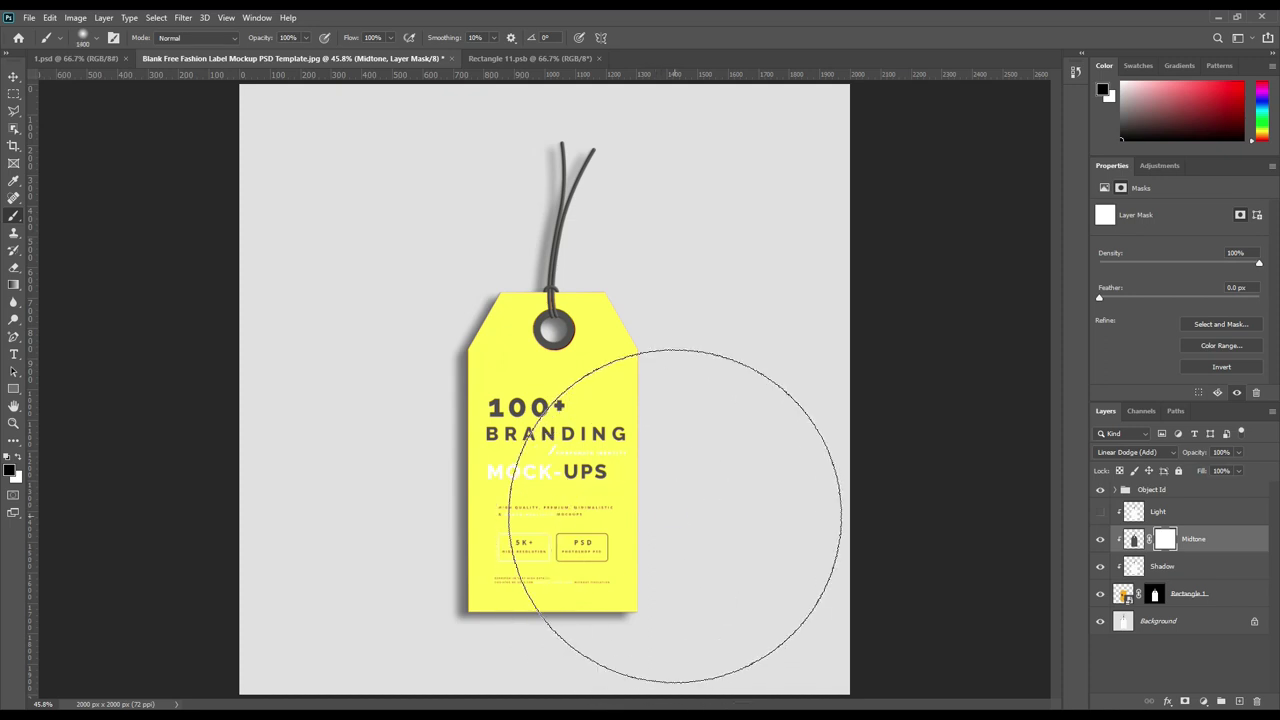
- Paint black on Midtone's mask near the tag's lower right and lower its opacity to 60%
{"action": "left_click", "coordinate": [675, 515]}
{"action": "left_click", "coordinate": [621, 580]}
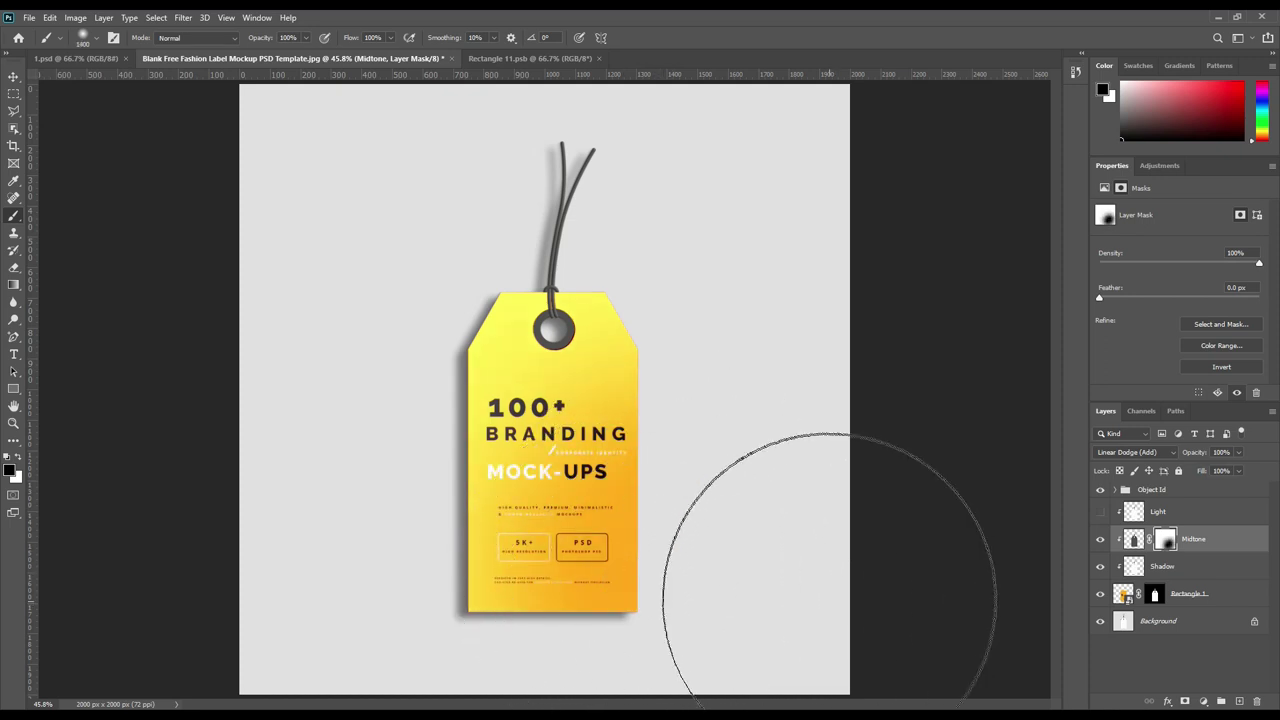
{"action": "left_click_drag", "start_coordinate": [1190, 455], "coordinate": [1181, 457]}
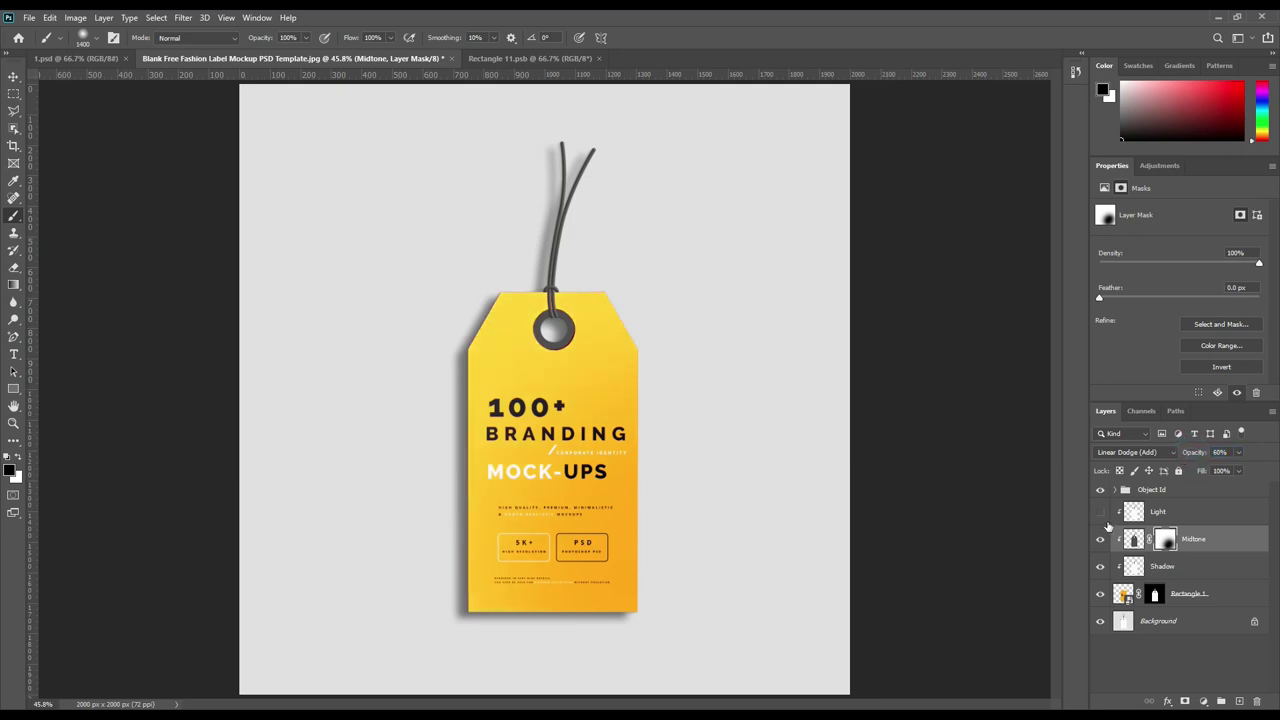
- Show the Light layer and set its blend mode to Screen
{"action": "left_click", "coordinate": [1100, 511]}
{"action": "left_click", "coordinate": [1177, 511]}
{"action": "left_click", "coordinate": [1140, 452]}
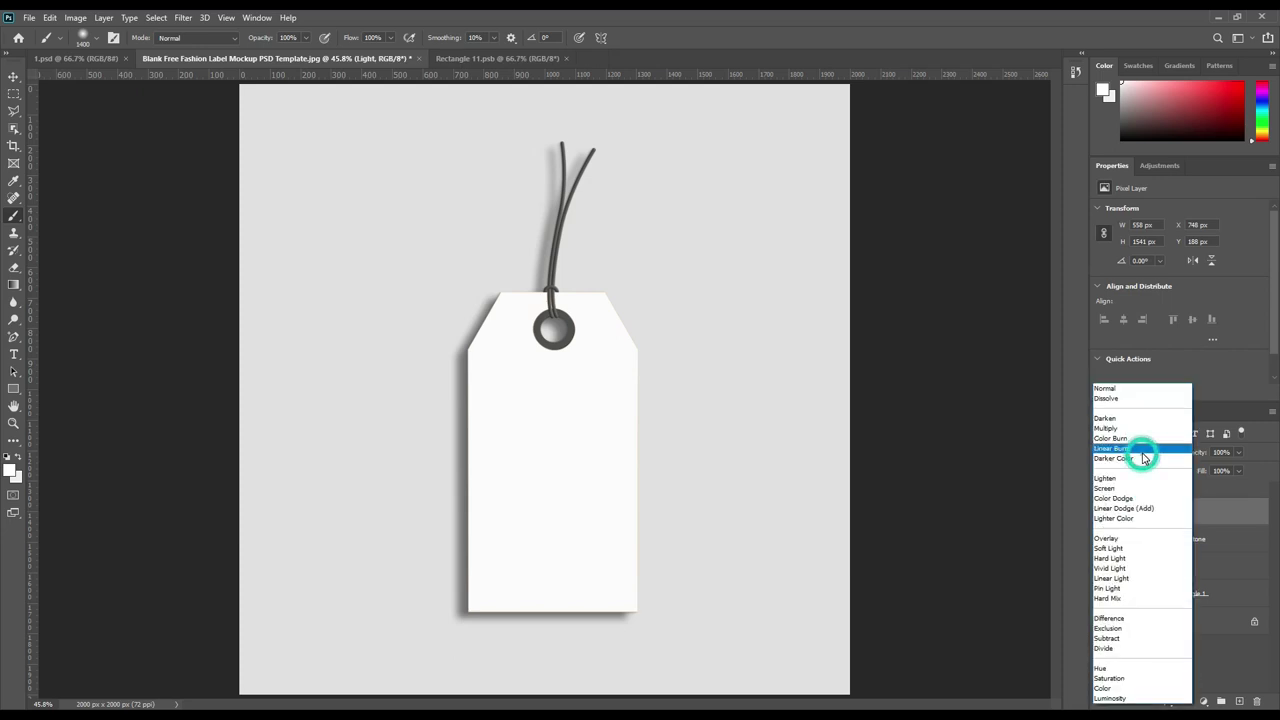
{"action": "left_click", "coordinate": [1130, 488]}
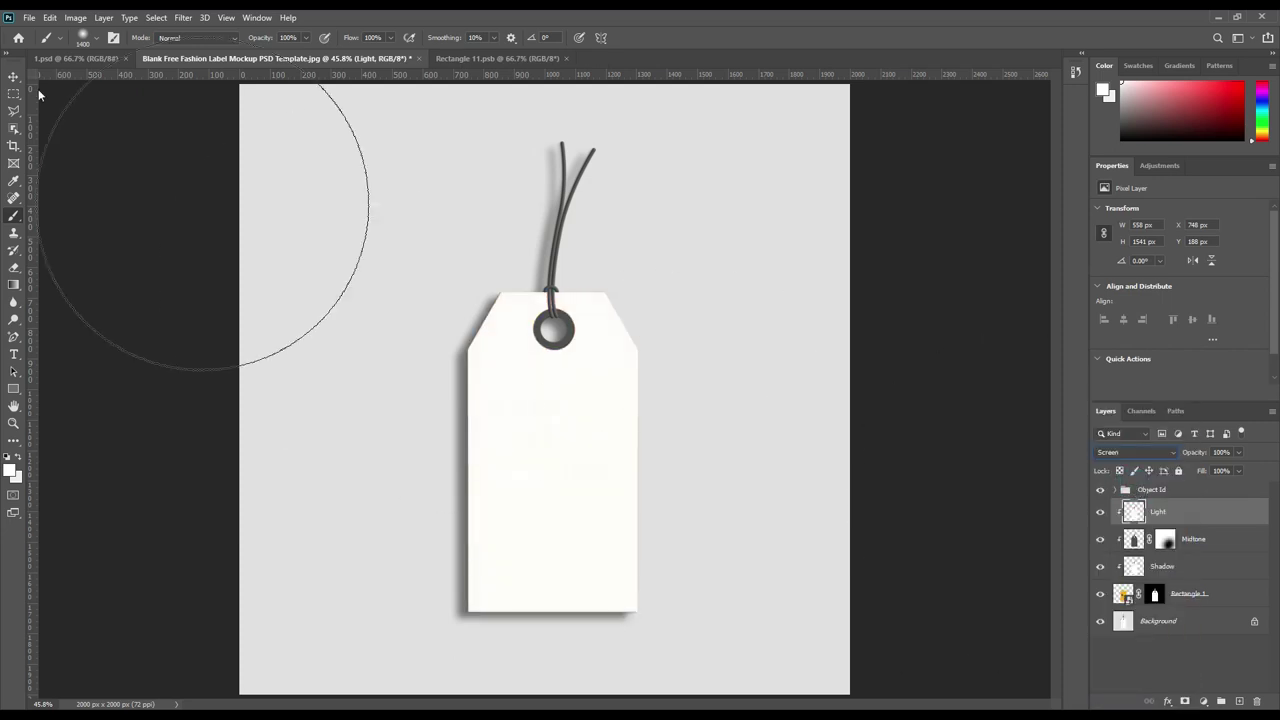
- Apply Levels to the Light layer with black input 239 and output white 57
{"action": "left_click", "coordinate": [75, 17]}
{"action": "mouse_move", "coordinate": [95, 52]}
{"action": "left_click", "coordinate": [230, 61]}
{"action": "left_click_drag", "start_coordinate": [739, 310], "coordinate": [898, 322]}
{"action": "left_click_drag", "start_coordinate": [909, 372], "coordinate": [780, 373]}
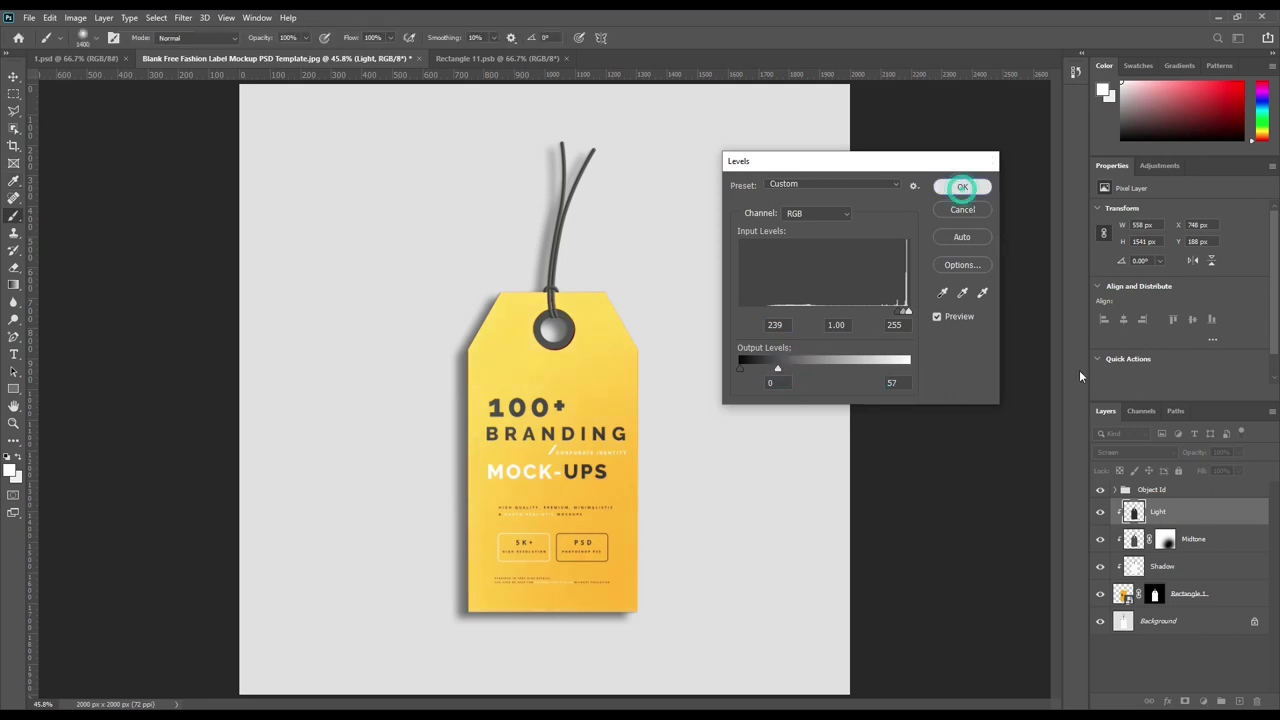
{"action": "left_click", "coordinate": [962, 186]}
- Set the Shadow layer's blend mode to Multiply
{"action": "left_click", "coordinate": [1160, 568]}
{"action": "left_click", "coordinate": [1135, 452]}
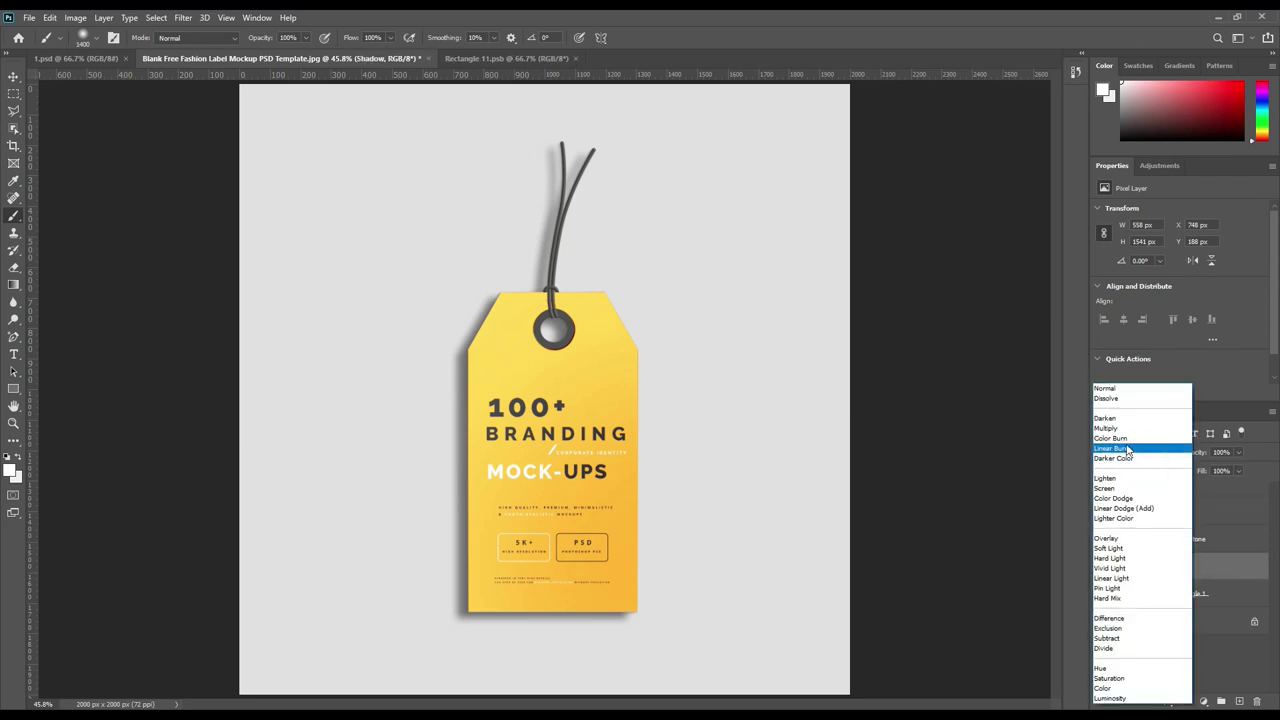
{"action": "left_click", "coordinate": [1117, 430]}
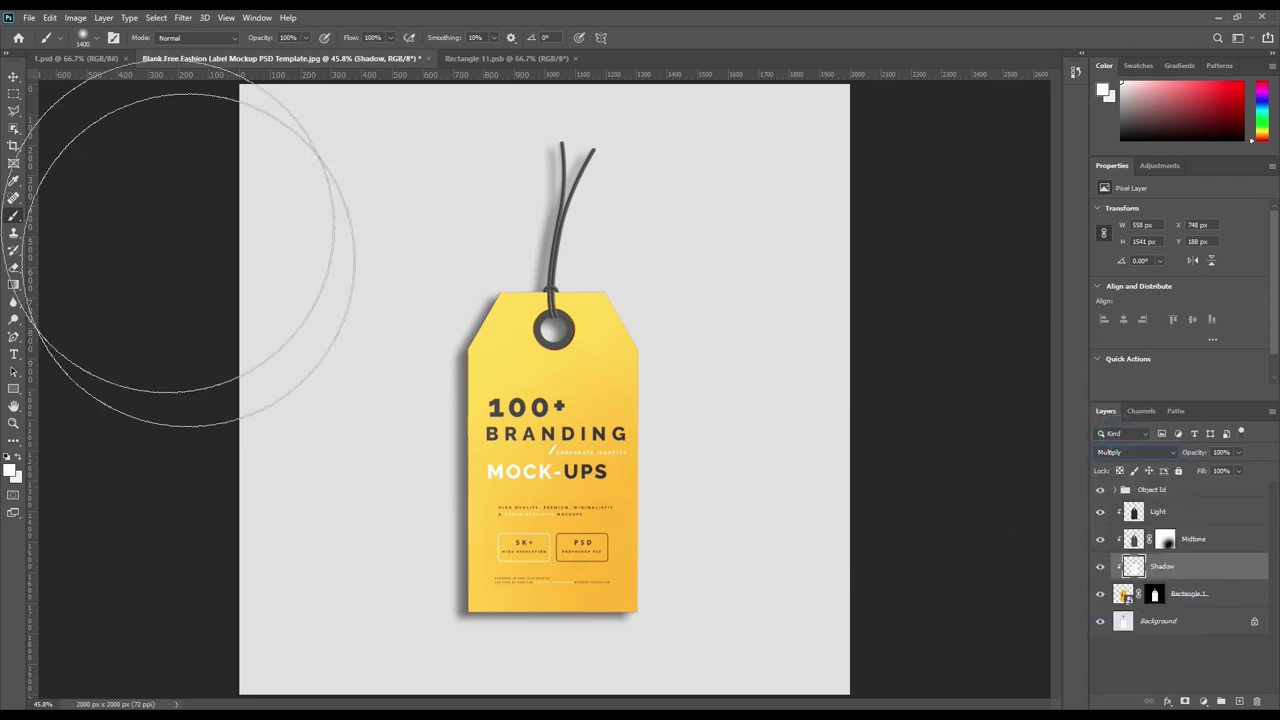
{"action": "left_click", "coordinate": [13, 76]}
- Select everything except the tag and string by inverting the tag's outline selection
{"action": "left_click", "coordinate": [80, 131]}
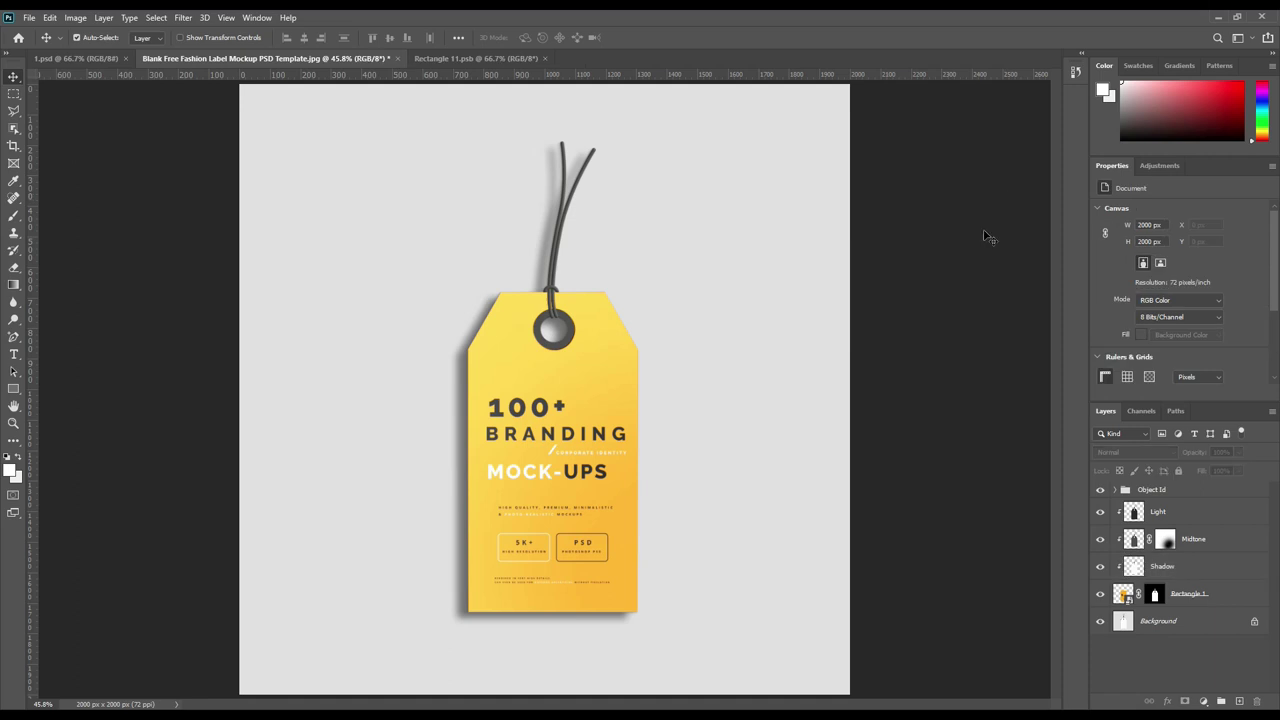
{"action": "left_click", "coordinate": [930, 370]}
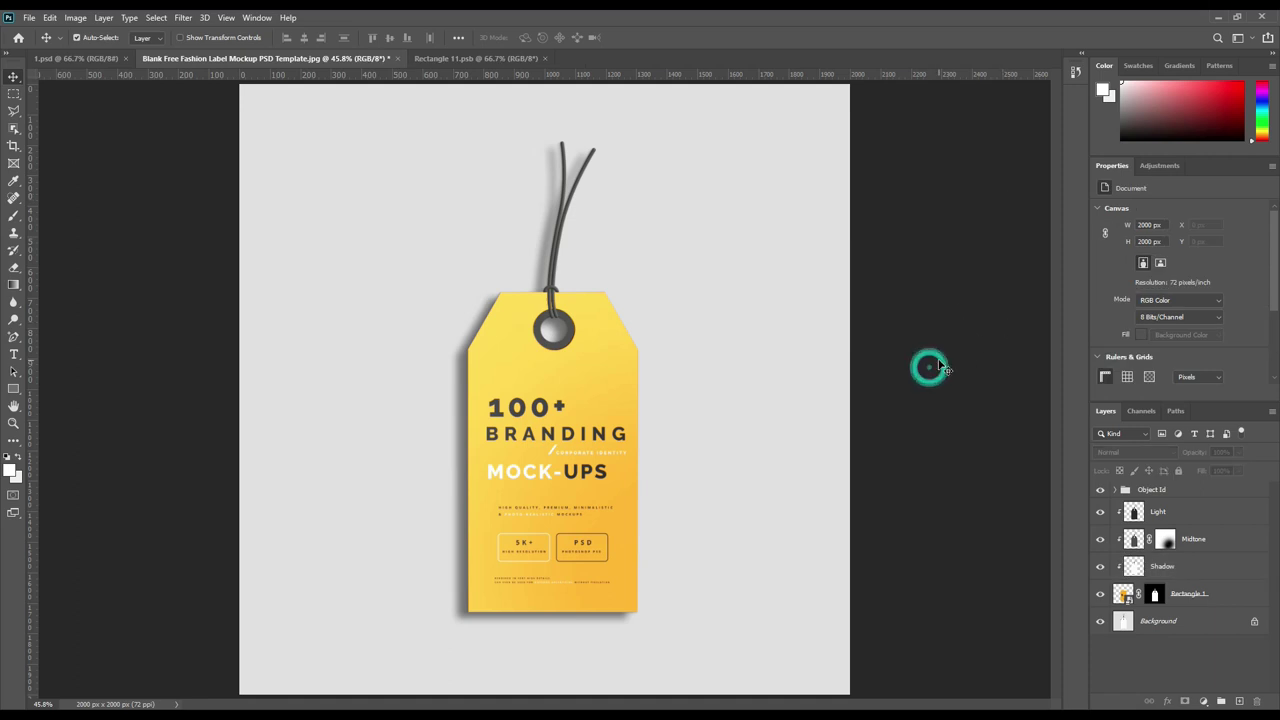
{"action": "left_click", "coordinate": [1155, 596], "text": "ctrl"}
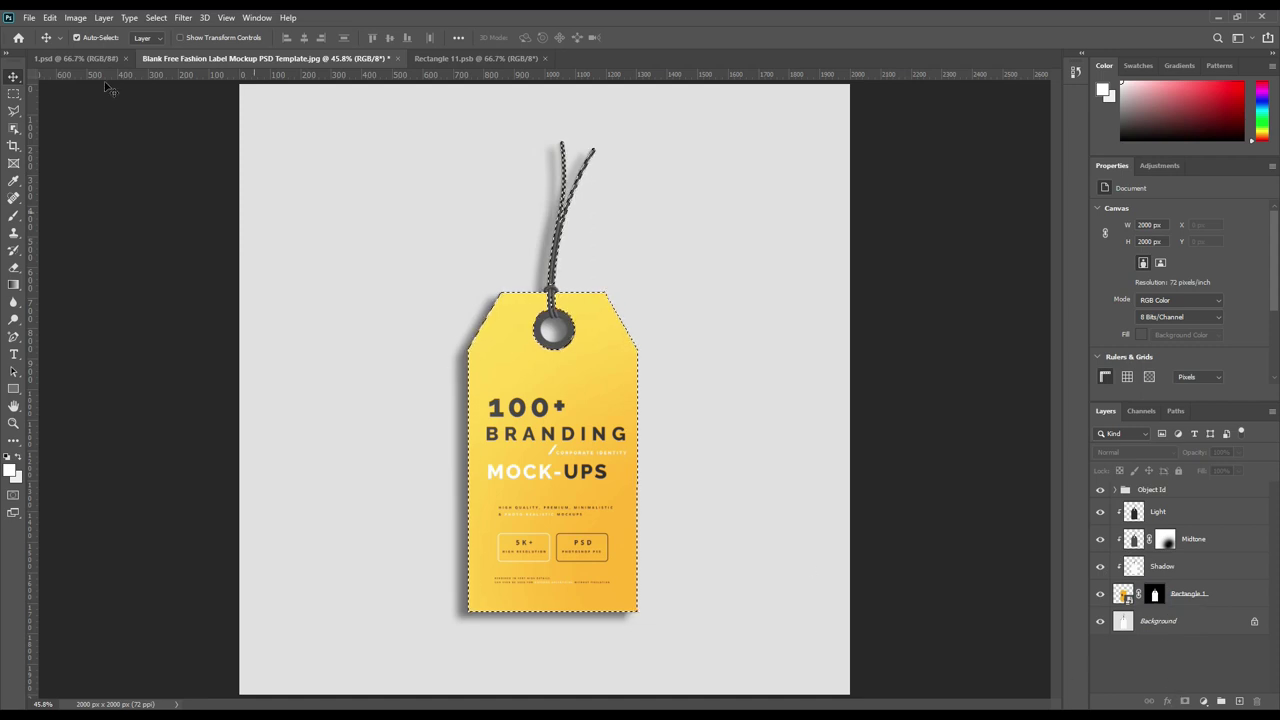
{"action": "left_click", "coordinate": [156, 17]}
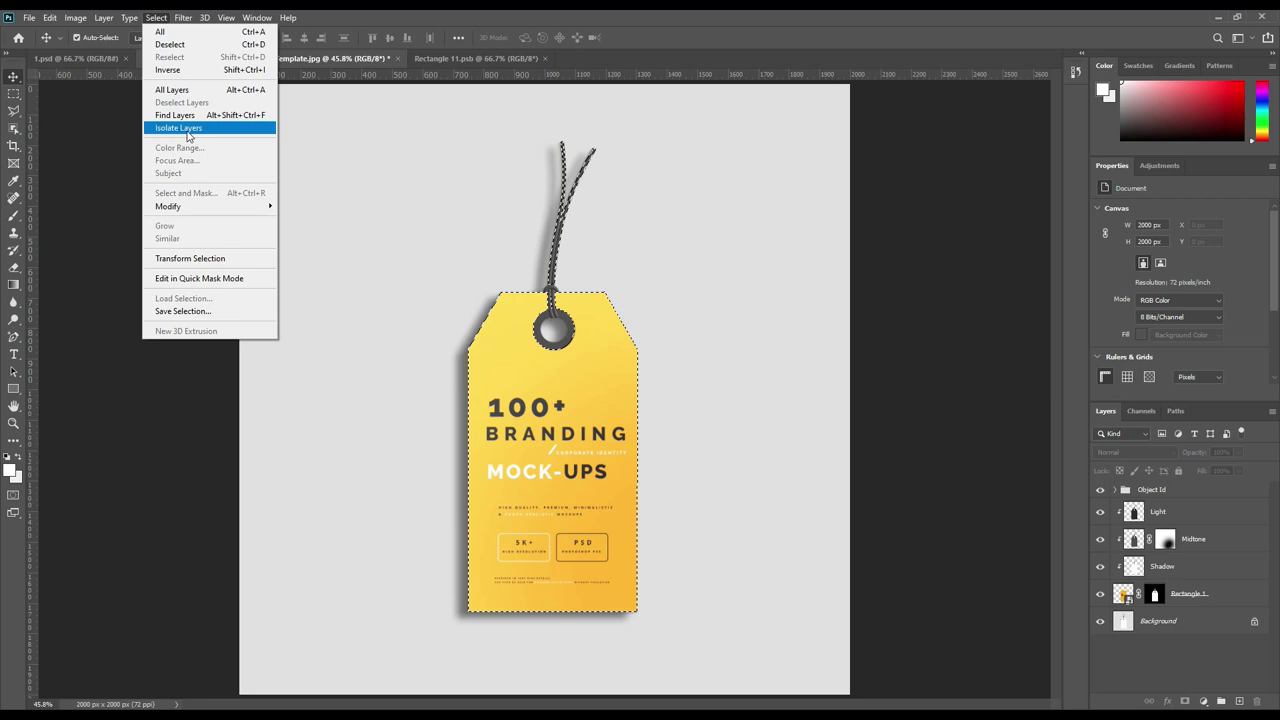
{"action": "left_click", "coordinate": [168, 70]}
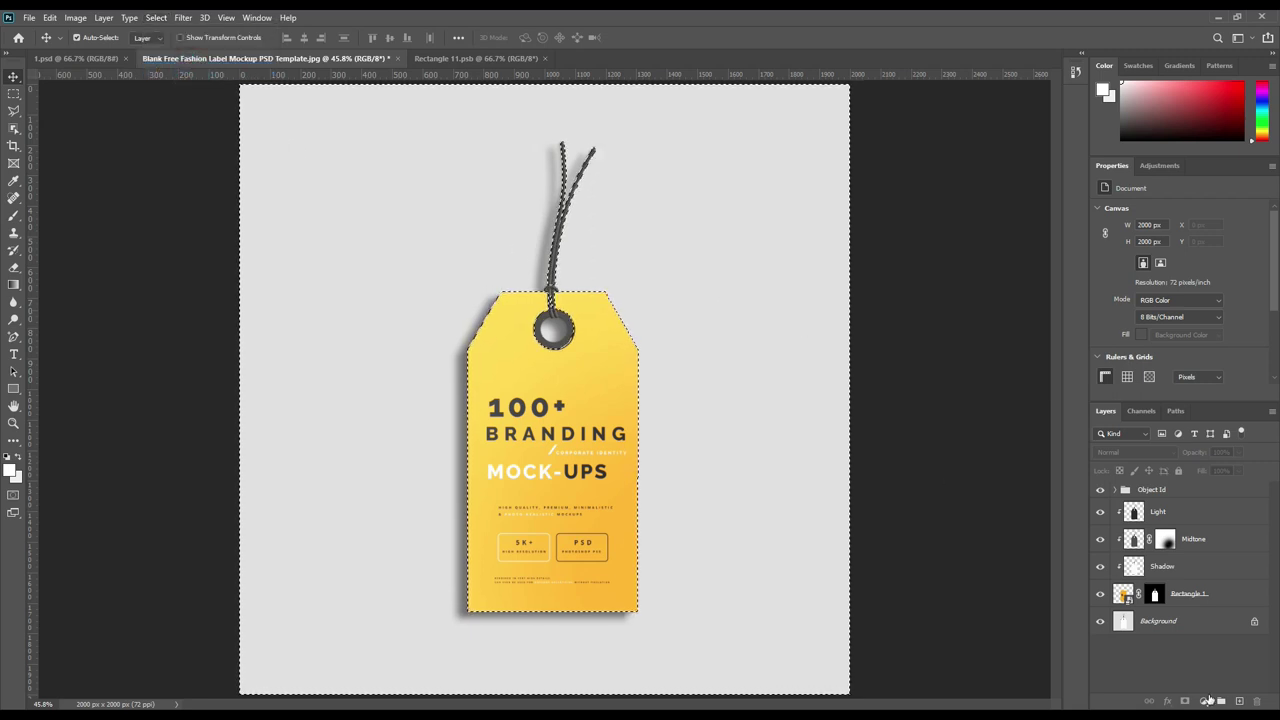
- Add a Solid Color fill above Background using the tag's sampled yellow, blended in Linear Burn
{"action": "left_click", "coordinate": [1187, 629]}
{"action": "left_click", "coordinate": [1203, 701]}
{"action": "left_click", "coordinate": [1203, 466]}
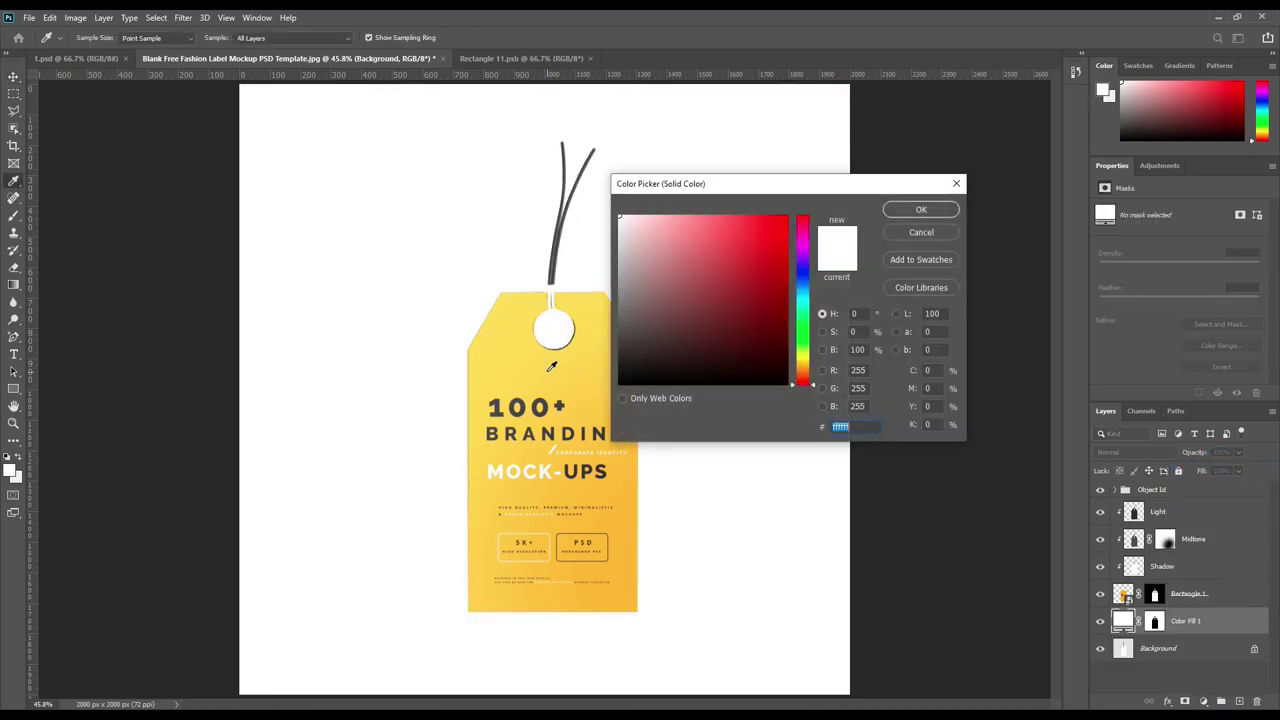
{"action": "left_click", "coordinate": [549, 369]}
{"action": "left_click", "coordinate": [912, 210]}
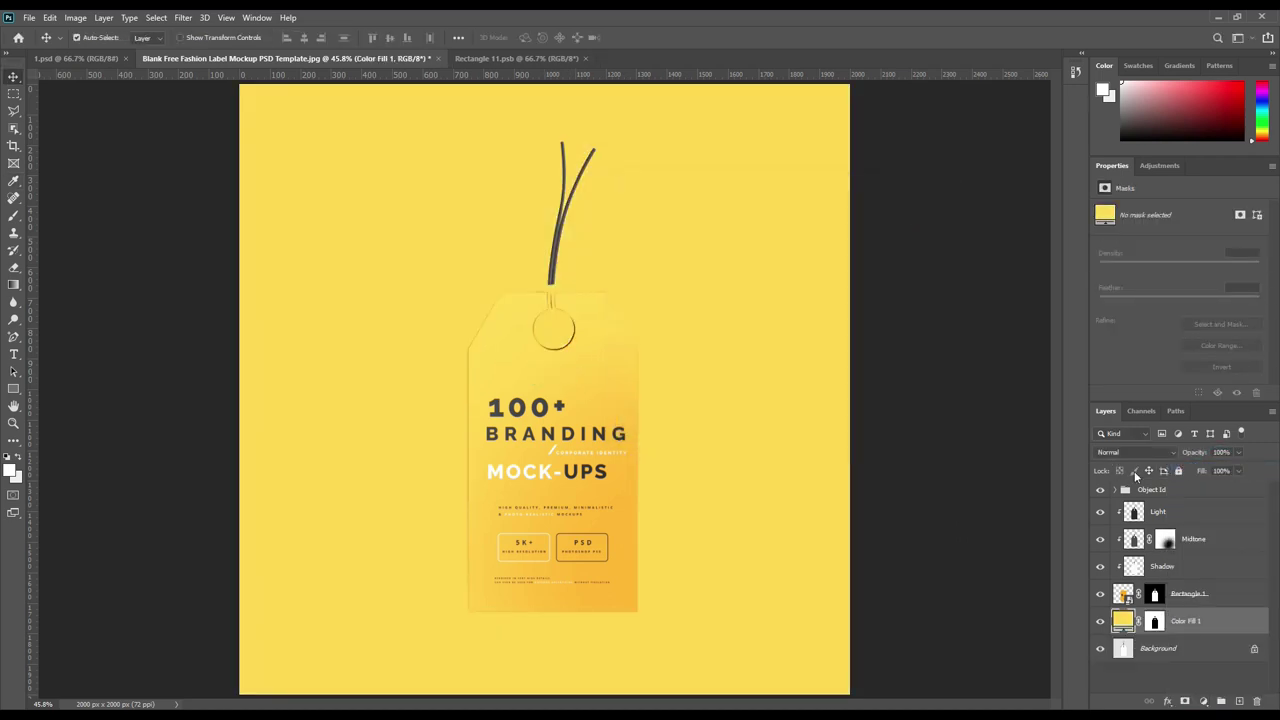
{"action": "left_click", "coordinate": [1137, 453]}
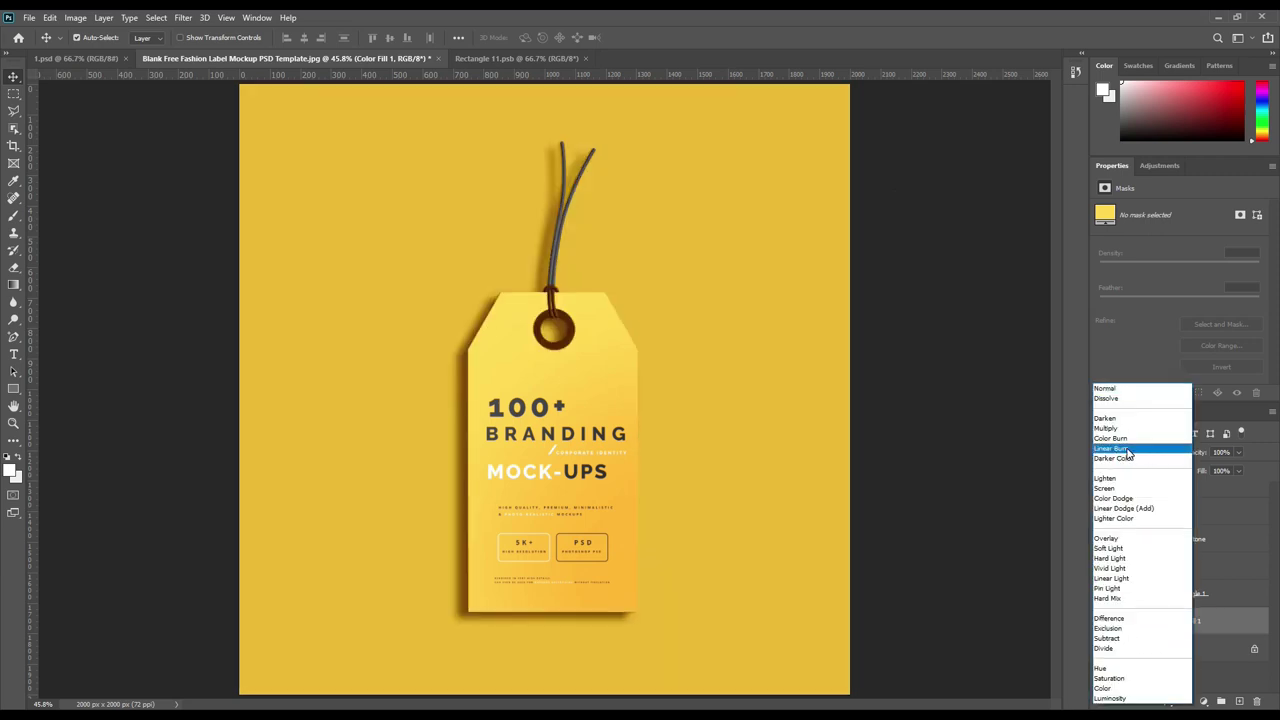
{"action": "left_click", "coordinate": [1128, 451]}
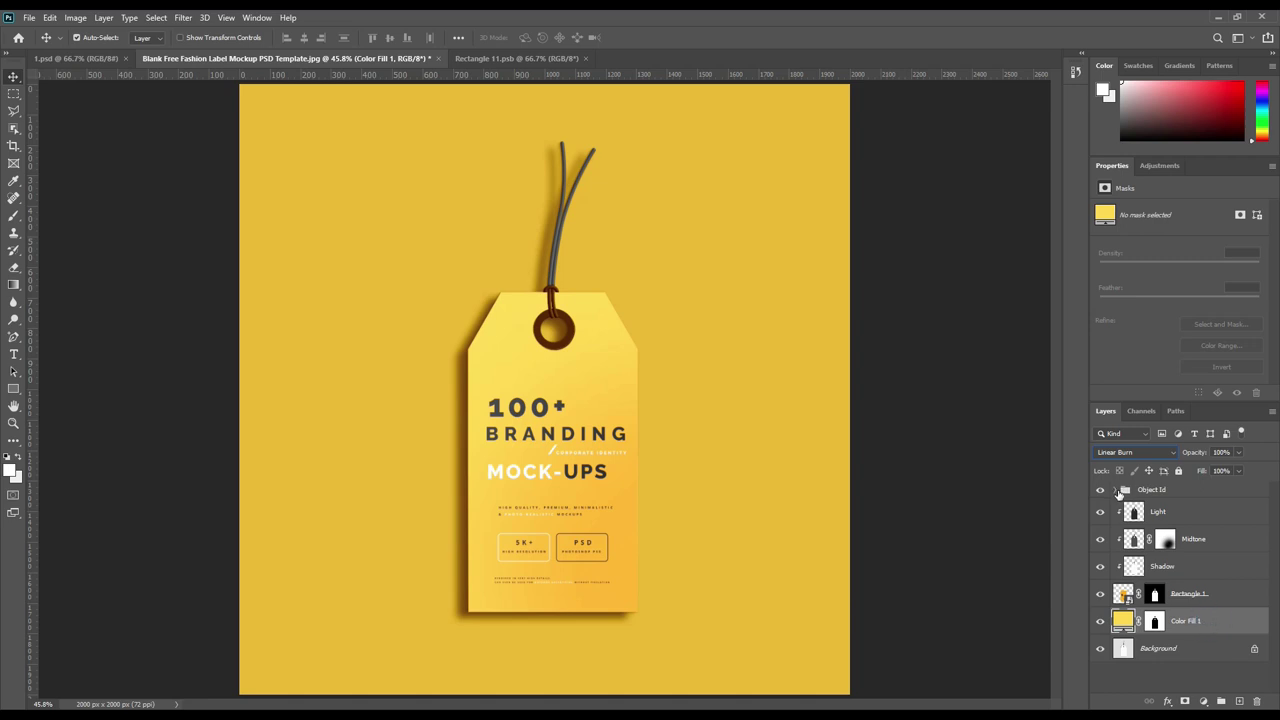
- Expand Object Id, load the tag shape as a selection onto Color Fill 1's mask, then deselect
{"action": "left_click", "coordinate": [1119, 490]}
{"action": "left_click", "coordinate": [1141, 526], "text": "ctrl"}
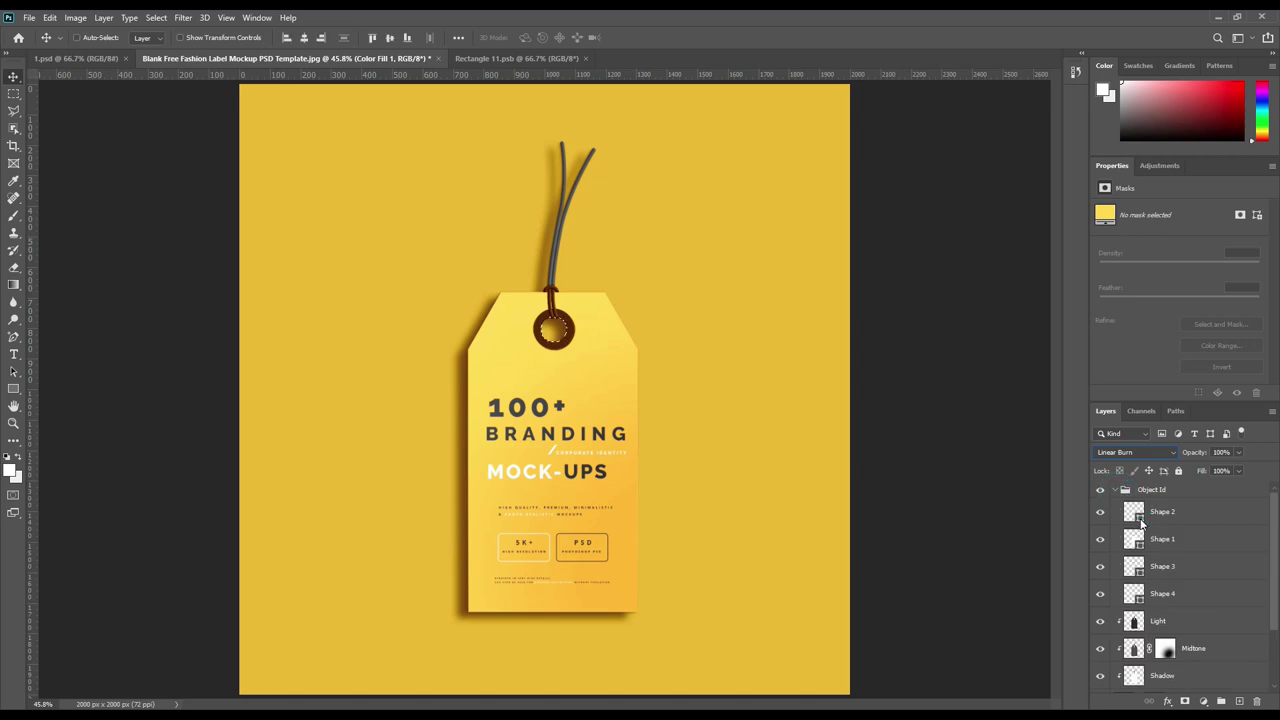
{"action": "left_click", "coordinate": [1136, 542], "text": "ctrl"}
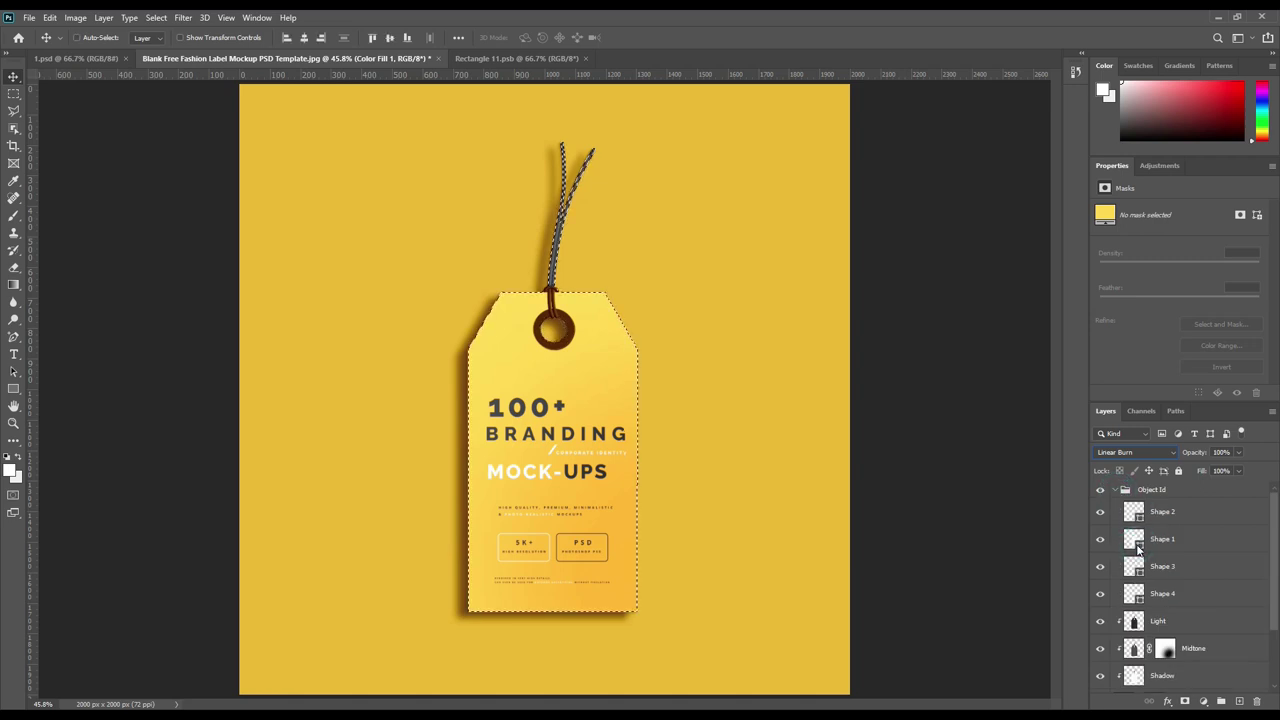
{"action": "scroll", "coordinate": [1171, 640], "scroll_direction": "down", "scroll_amount": 3}
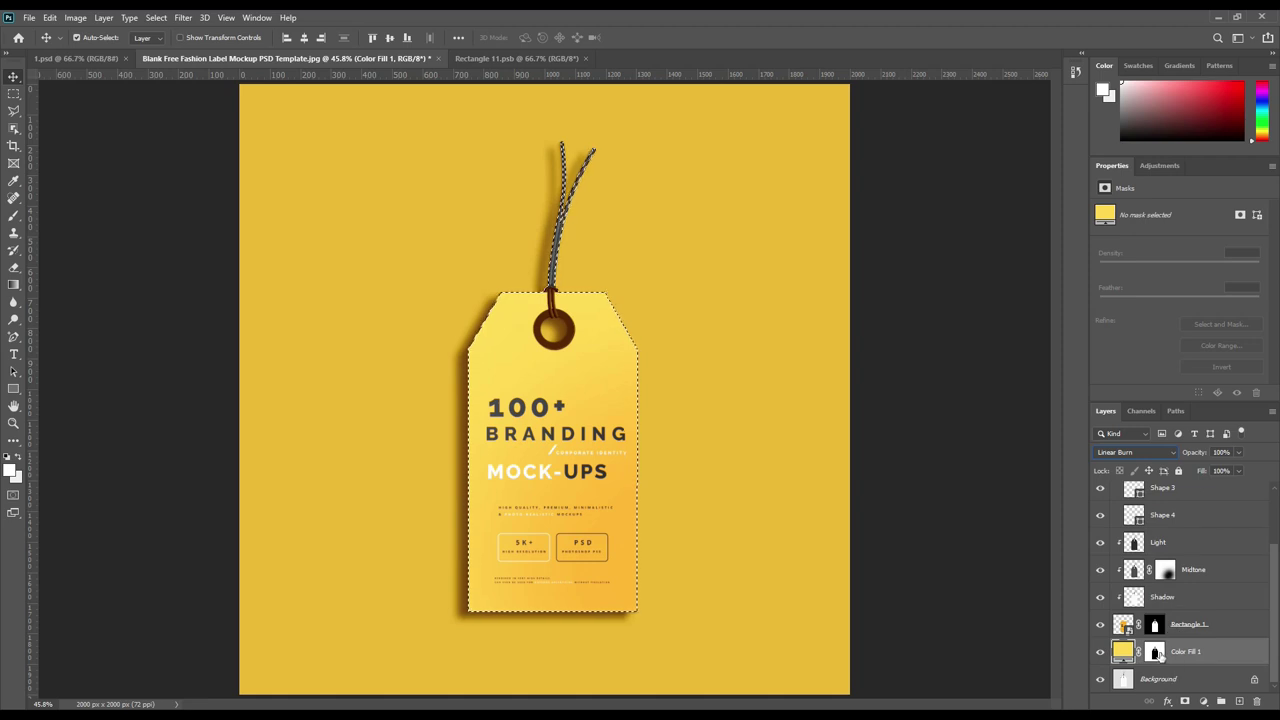
{"action": "left_click", "coordinate": [1156, 652]}
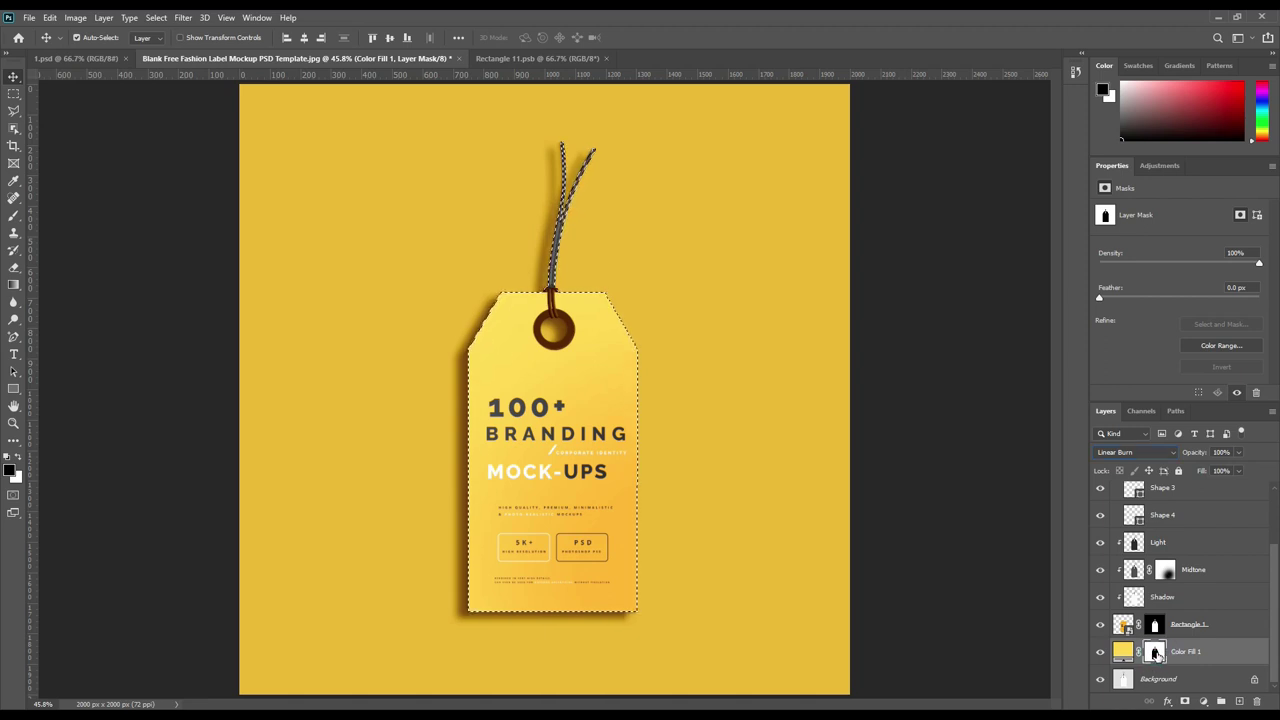
{"action": "key", "text": "x"}
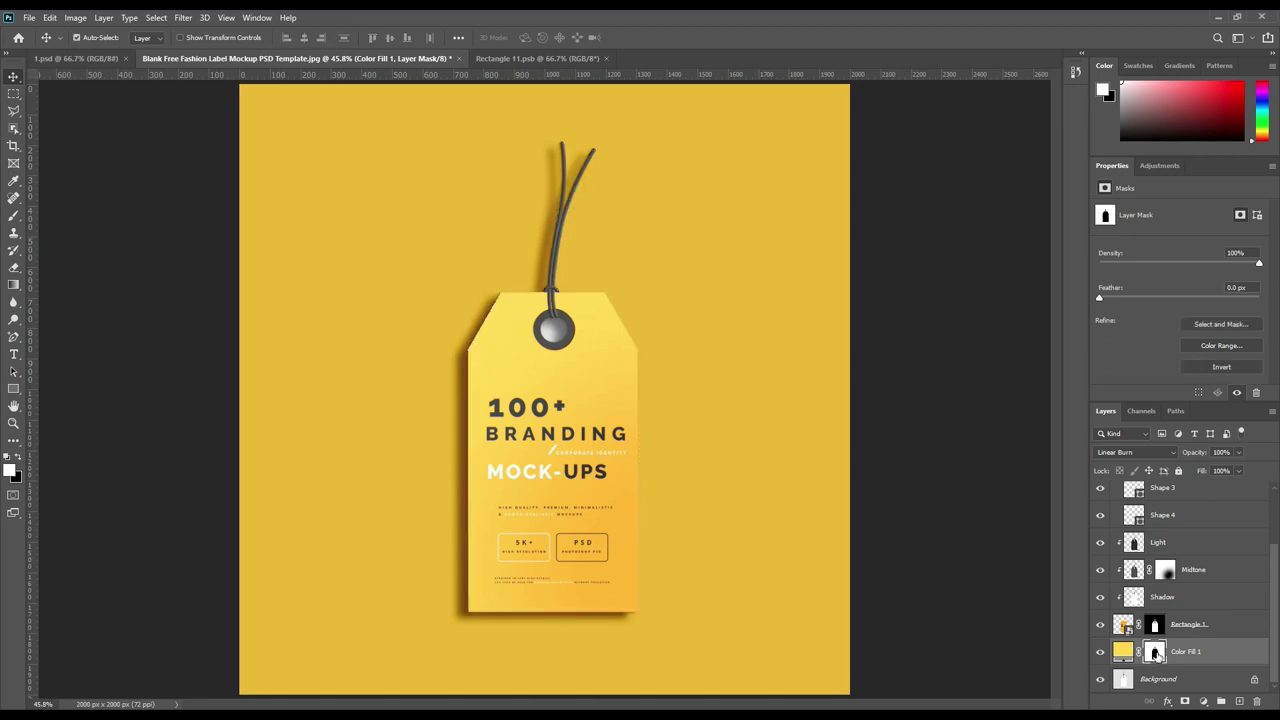
{"action": "key", "text": "ctrl+d"}
- Fill the eyelet selection black on Color Fill 1's mask, deselect, and collapse Object Id
{"action": "scroll", "coordinate": [1140, 550], "scroll_direction": "up", "scroll_amount": 2}
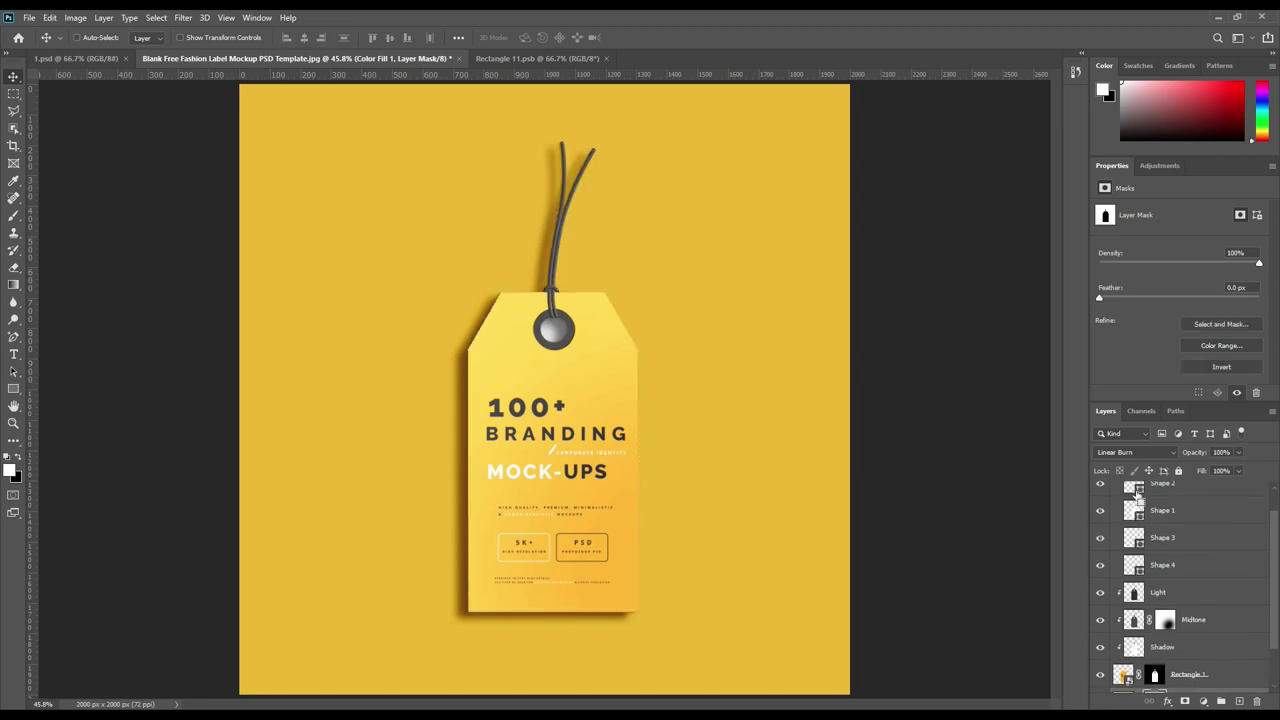
{"action": "left_click", "coordinate": [1138, 514], "text": "ctrl"}
{"action": "scroll", "coordinate": [1171, 660], "scroll_direction": "down", "scroll_amount": 2}
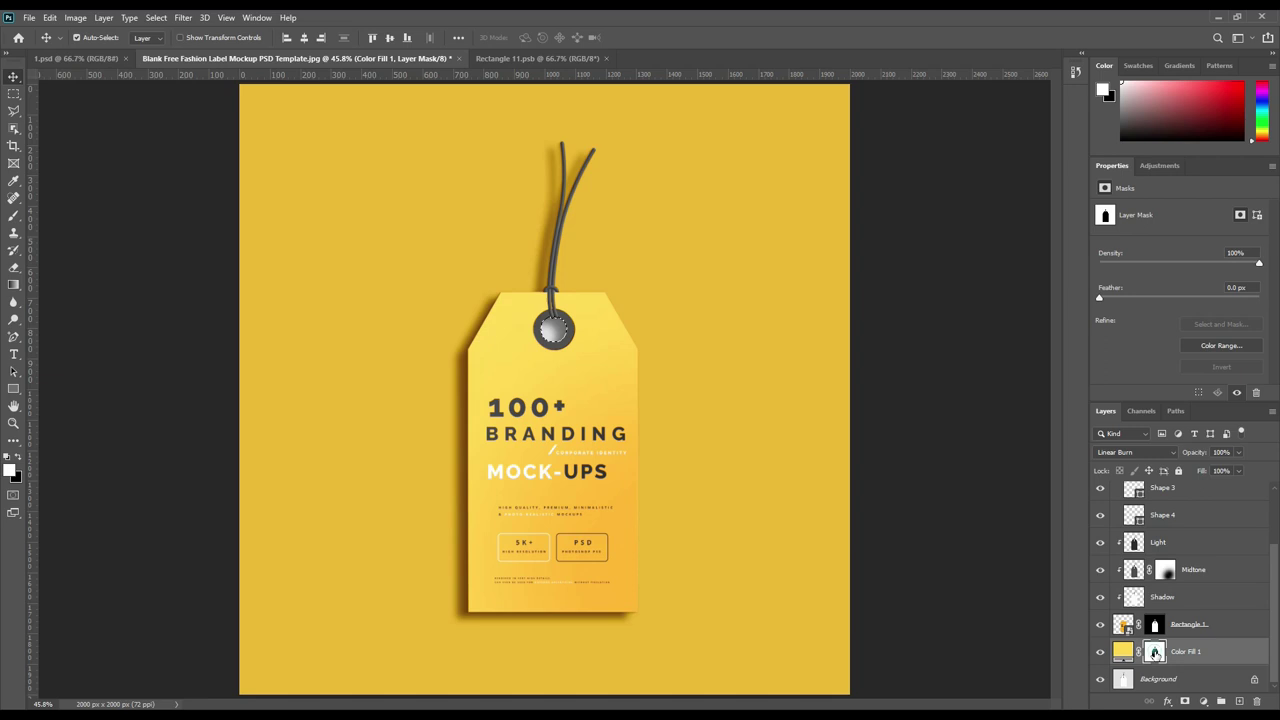
{"action": "key", "text": "x"}
{"action": "key", "text": "alt+BackSpace"}
{"action": "key", "text": "ctrl+d"}
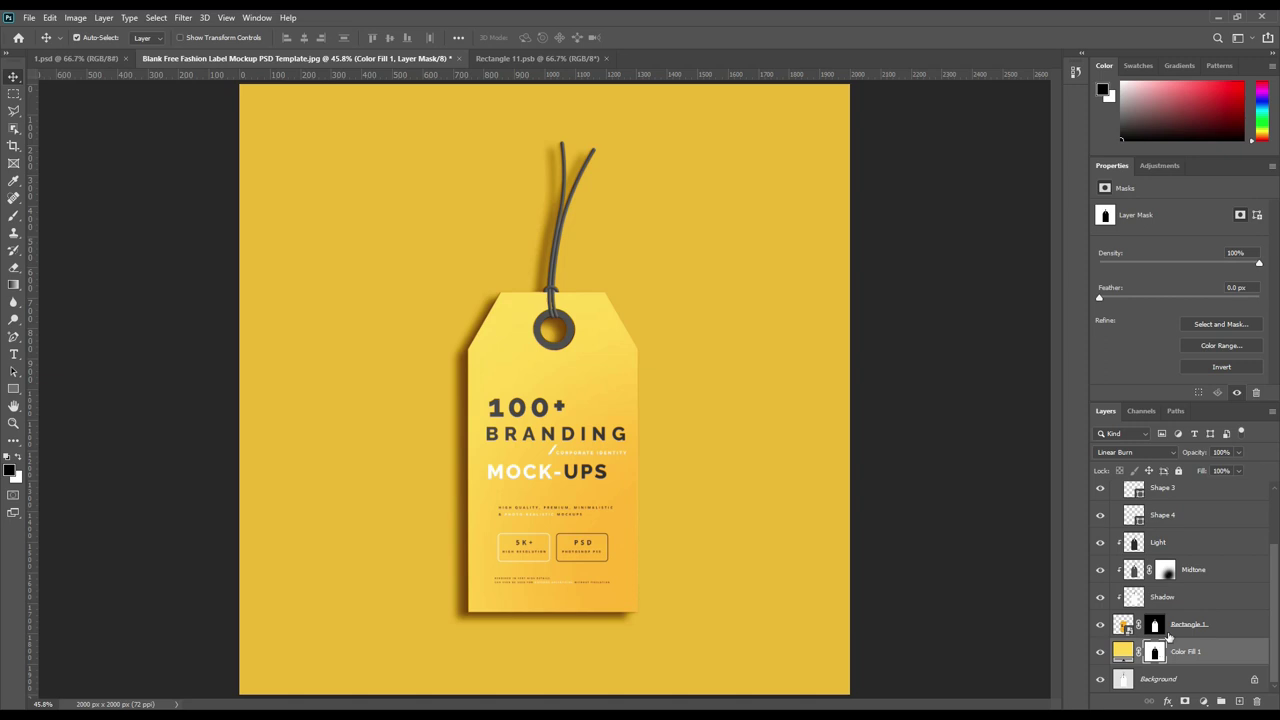
{"action": "scroll", "coordinate": [1127, 580], "scroll_direction": "up", "scroll_amount": 3}
{"action": "left_click", "coordinate": [1122, 490]}
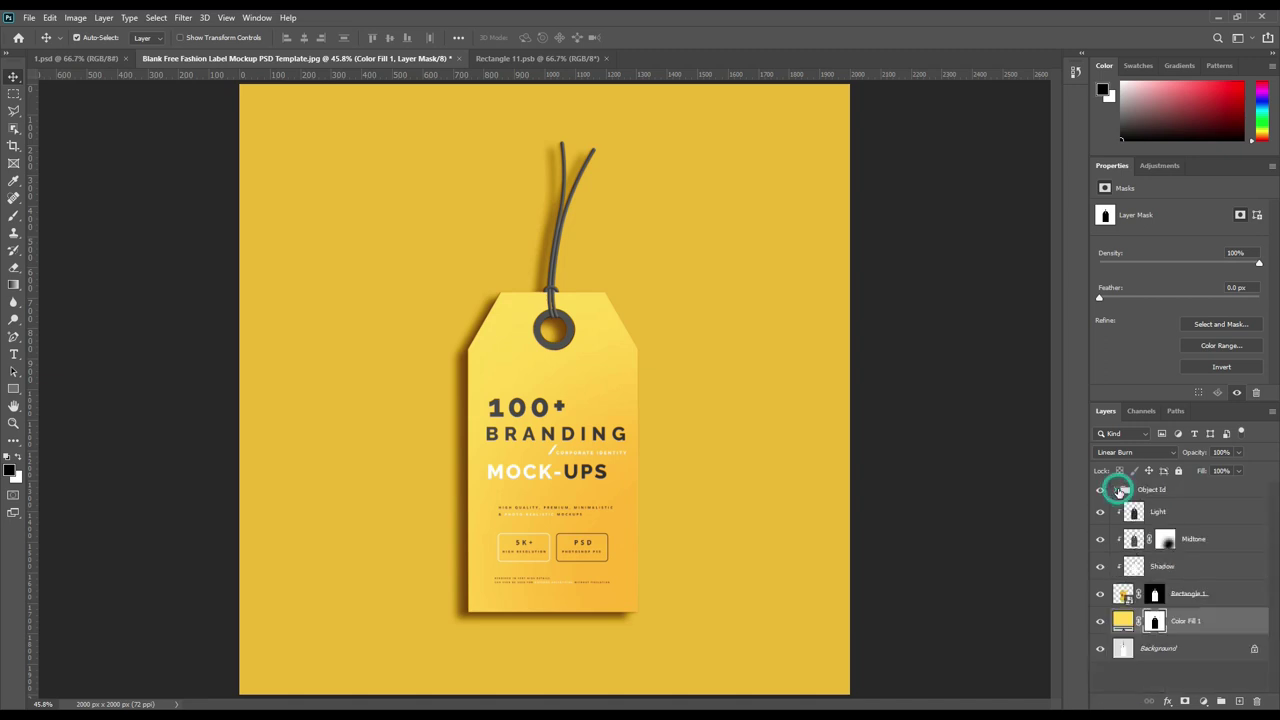
- Add a new Gradient Fill layer above Color Fill 1
{"action": "left_click", "coordinate": [1196, 622]}
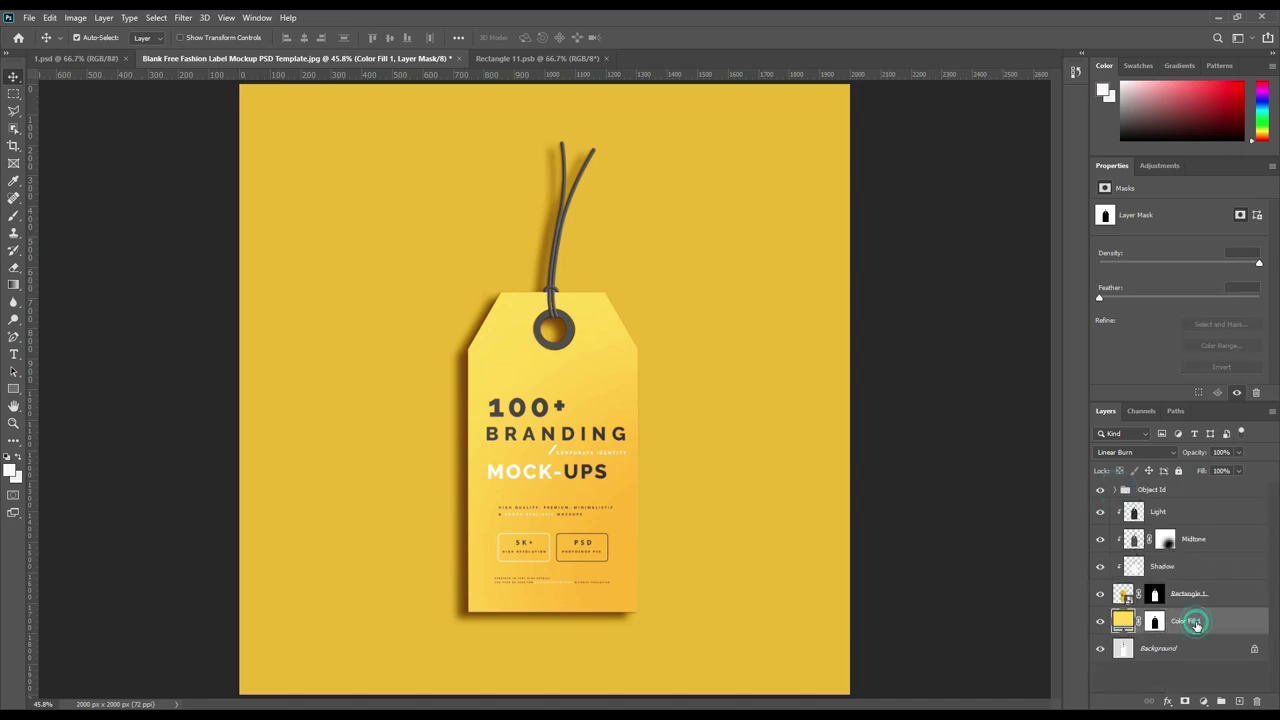
{"action": "left_click", "coordinate": [1203, 701]}
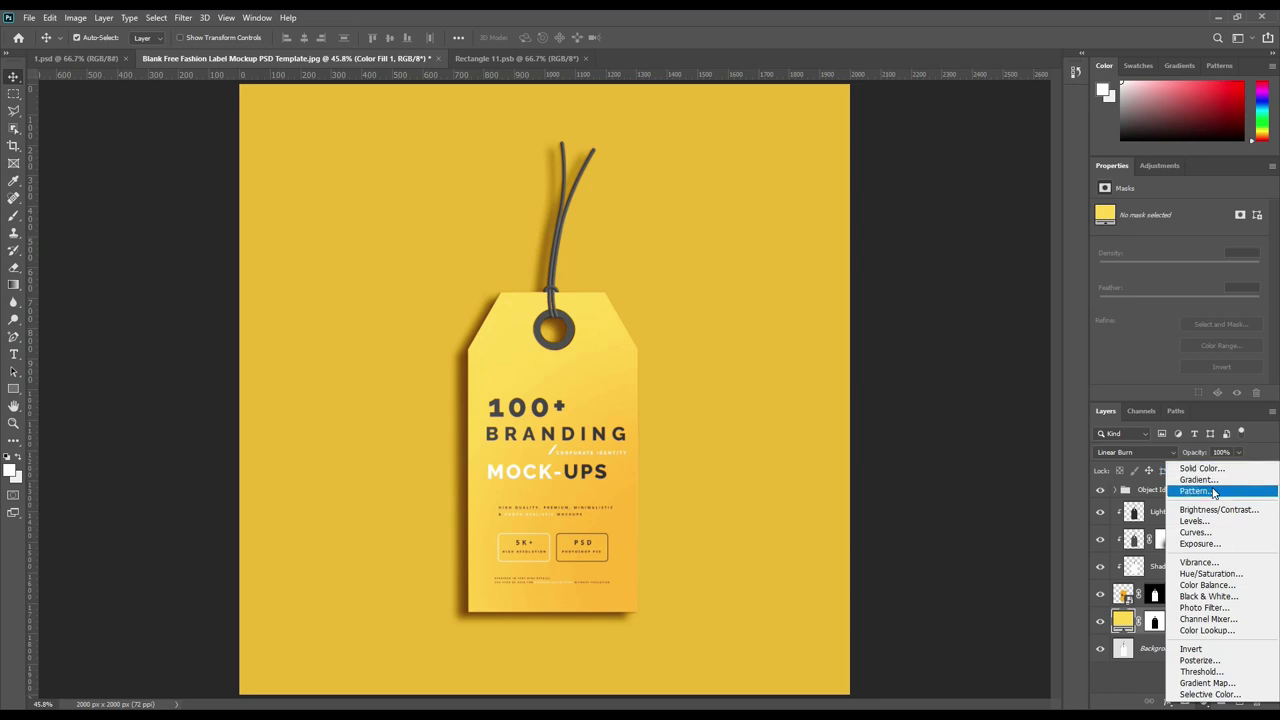
{"action": "left_click", "coordinate": [1210, 481]}
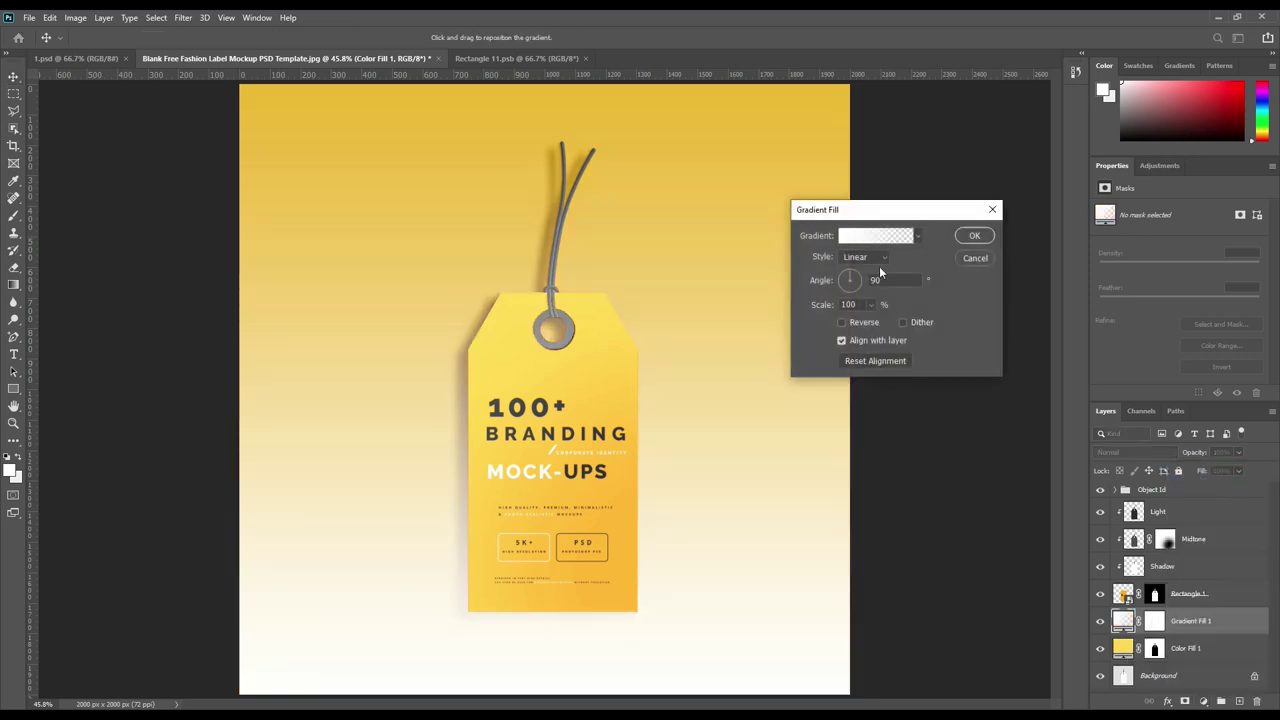
- Make the gradient Radial at 319% scale with its glow at the top-left corner
{"action": "left_click", "coordinate": [866, 262]}
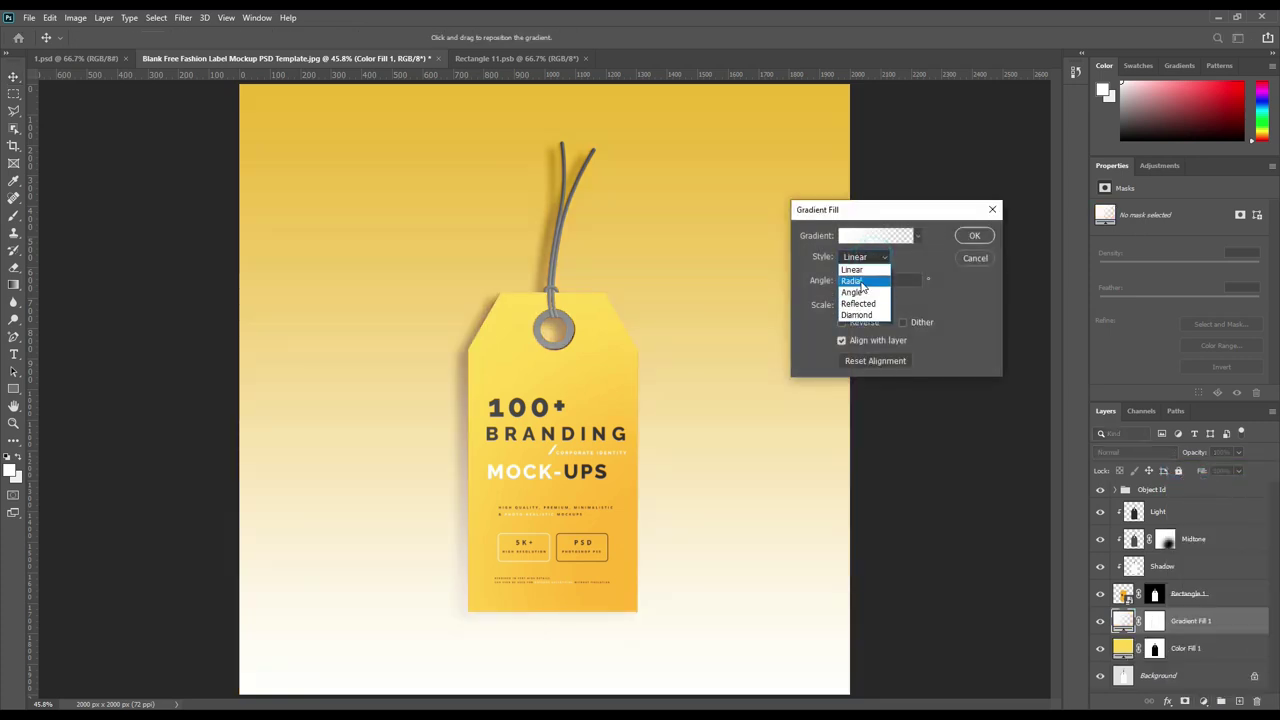
{"action": "left_click", "coordinate": [863, 283]}
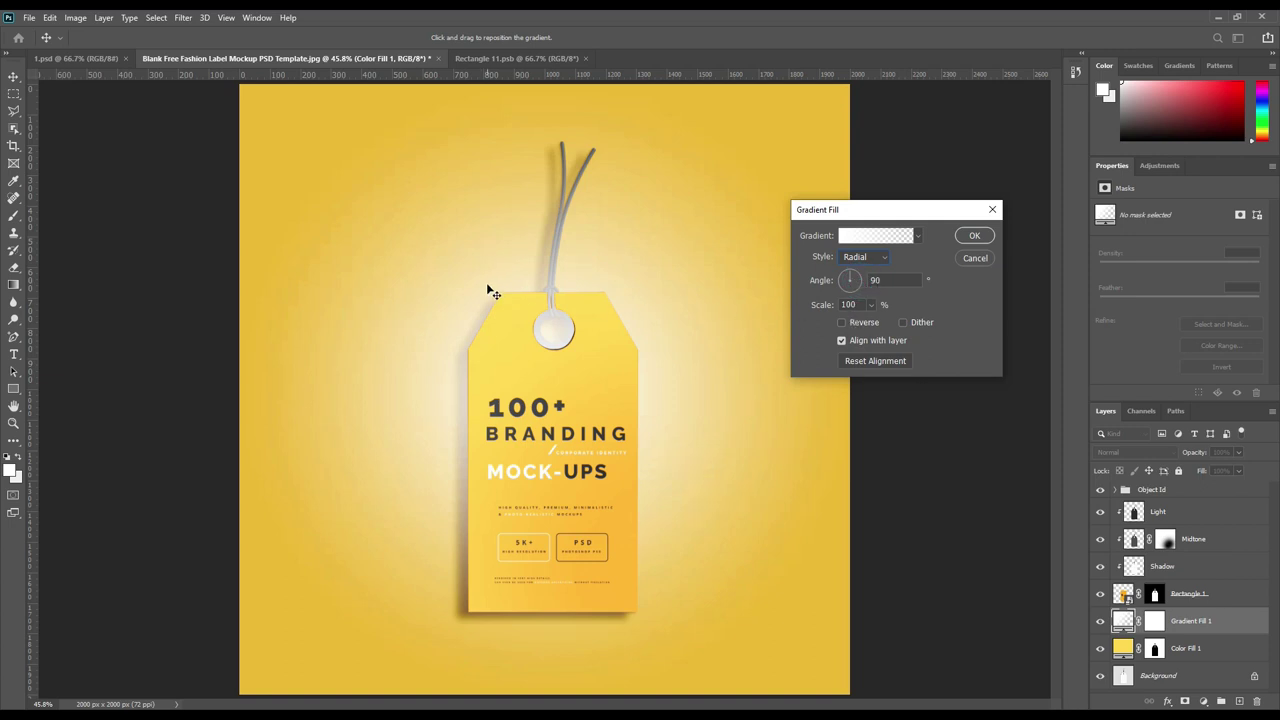
{"action": "left_click_drag", "start_coordinate": [486, 283], "coordinate": [286, 91]}
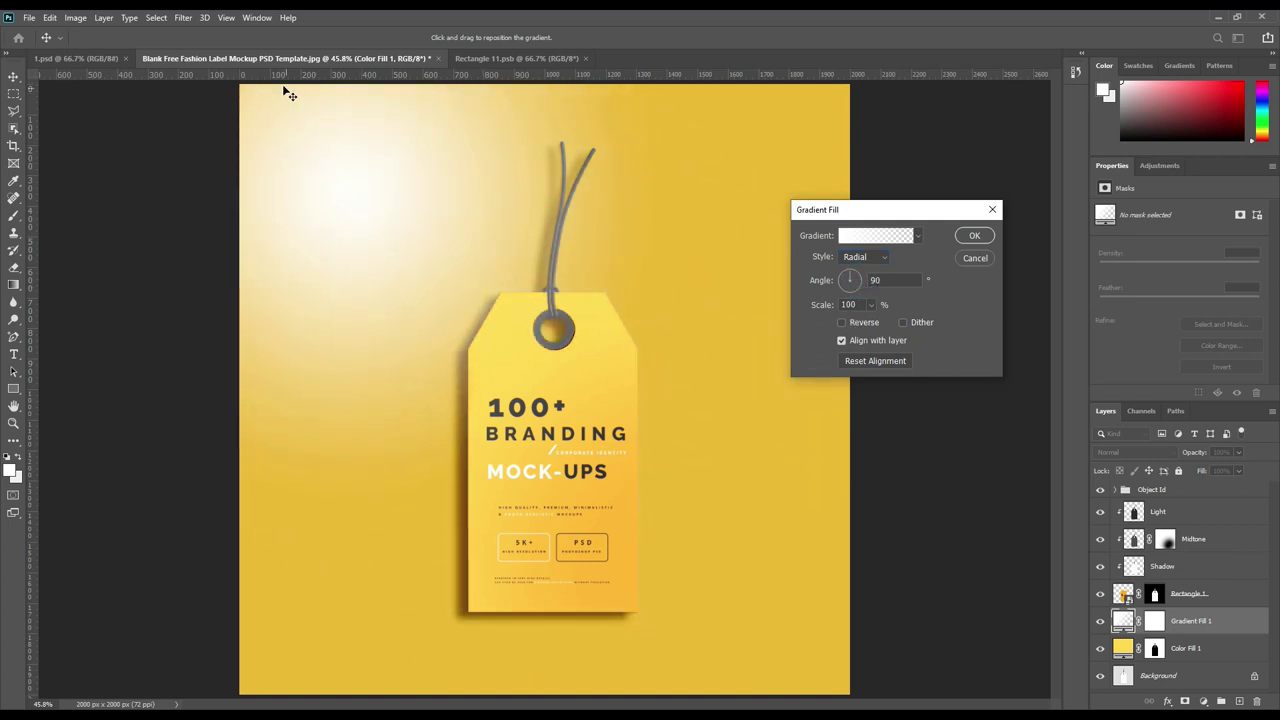
{"action": "left_click", "coordinate": [871, 305]}
{"action": "left_click", "coordinate": [884, 327]}
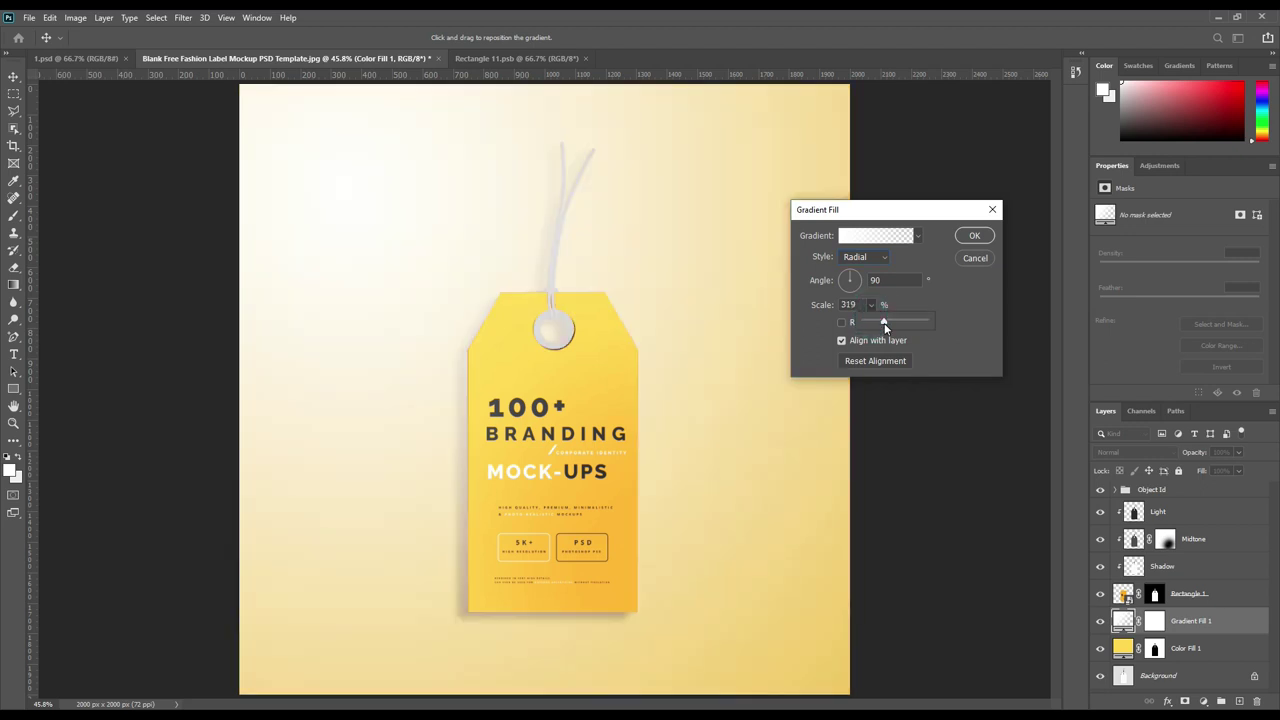
{"action": "left_click_drag", "start_coordinate": [406, 228], "coordinate": [360, 276]}
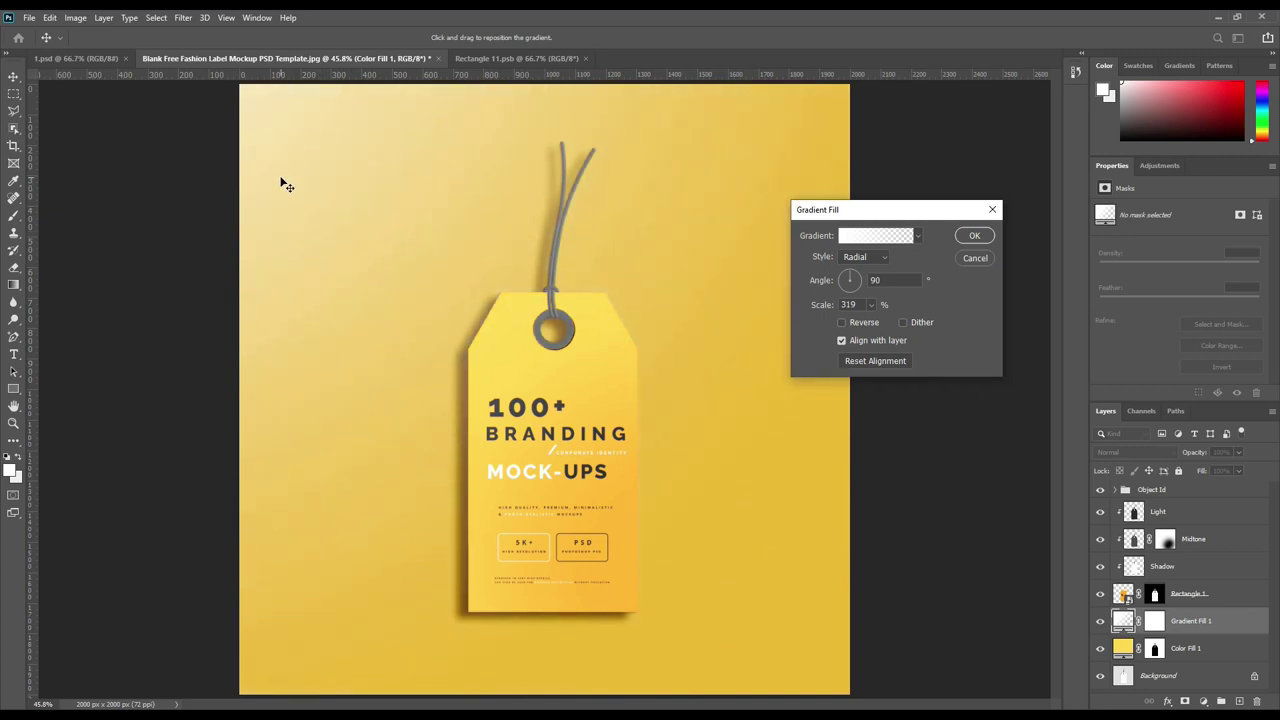
- Confirm the gradient and fill the tag area black on Gradient Fill 1's mask
{"action": "left_click", "coordinate": [974, 236]}
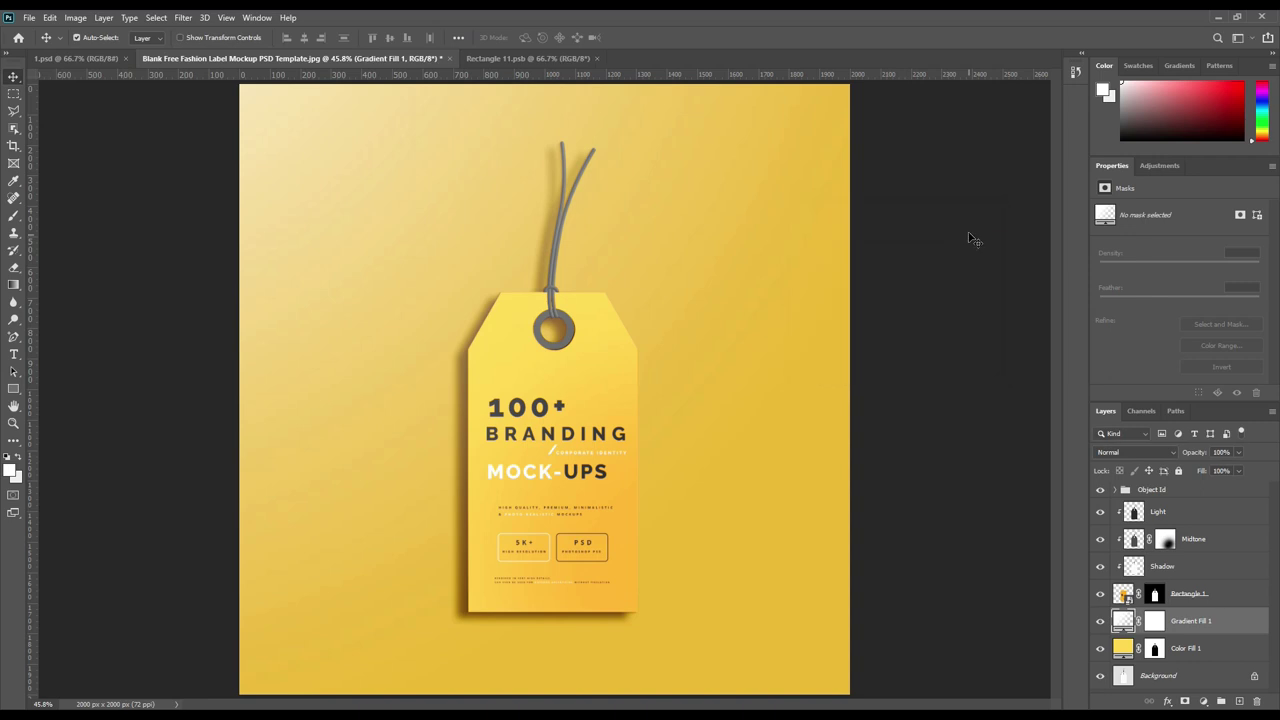
{"action": "left_click", "coordinate": [1155, 650]}
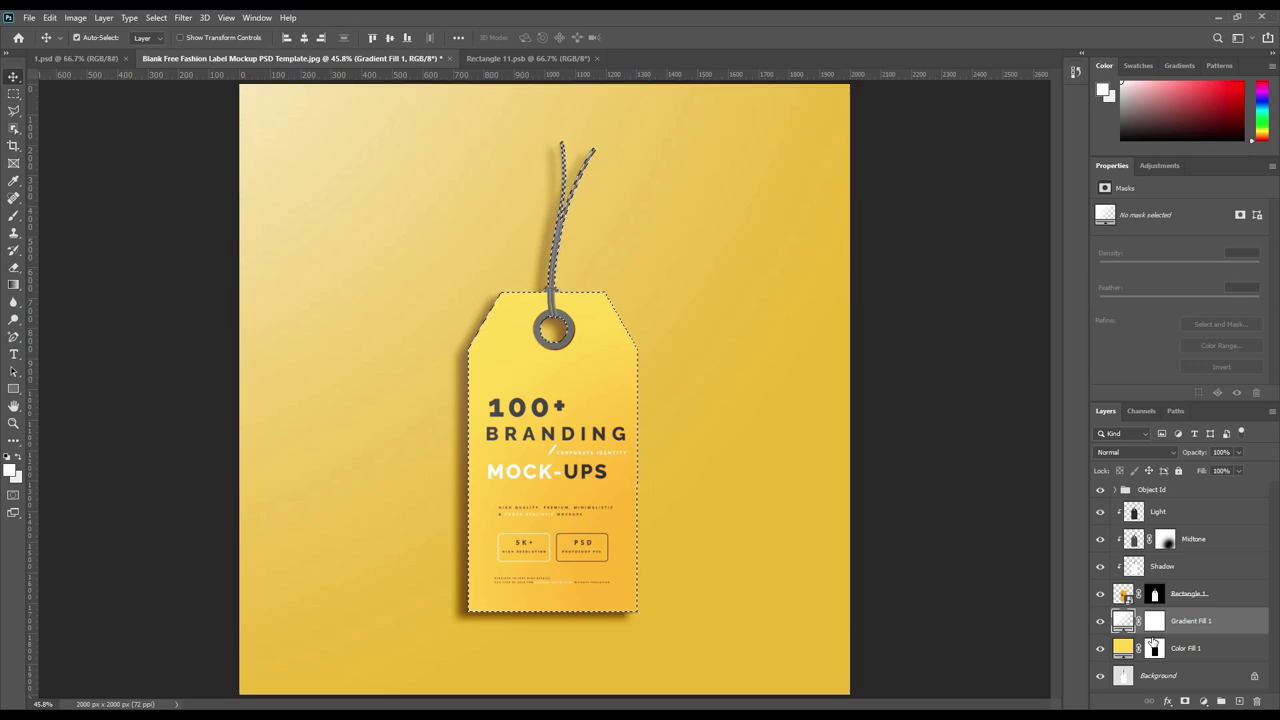
{"action": "left_click", "coordinate": [1154, 622]}
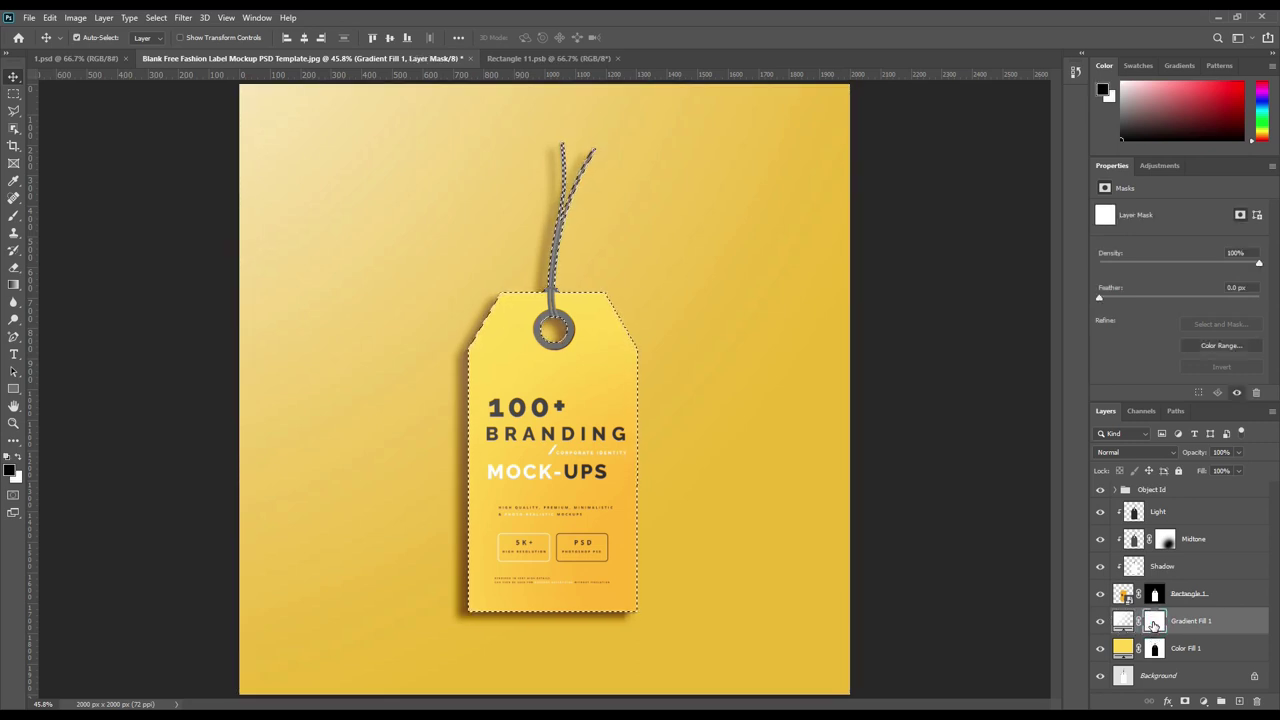
{"action": "key", "text": "alt+Delete"}
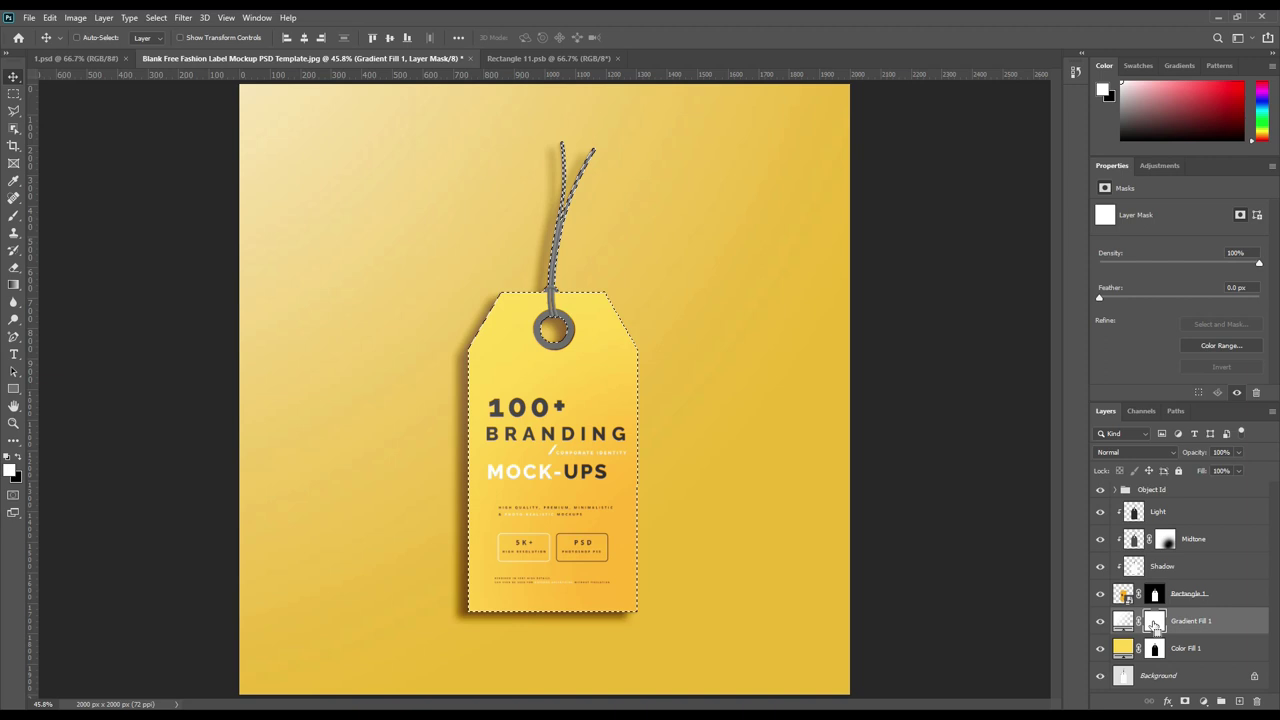
{"action": "key", "text": "x"}
{"action": "key", "text": "ctrl+d"}
- Set Gradient Fill 1 to Linear Dodge (Add) at 51% opacity
{"action": "left_click", "coordinate": [1151, 451]}
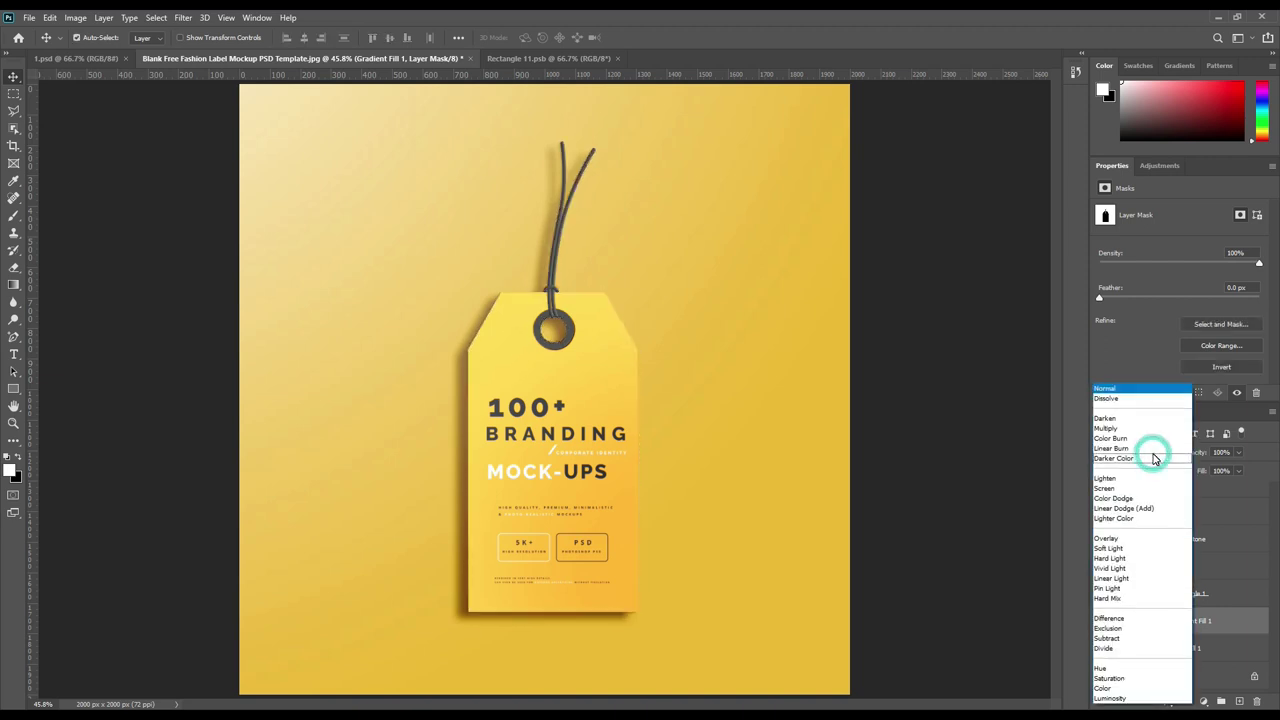
{"action": "left_click", "coordinate": [1138, 509]}
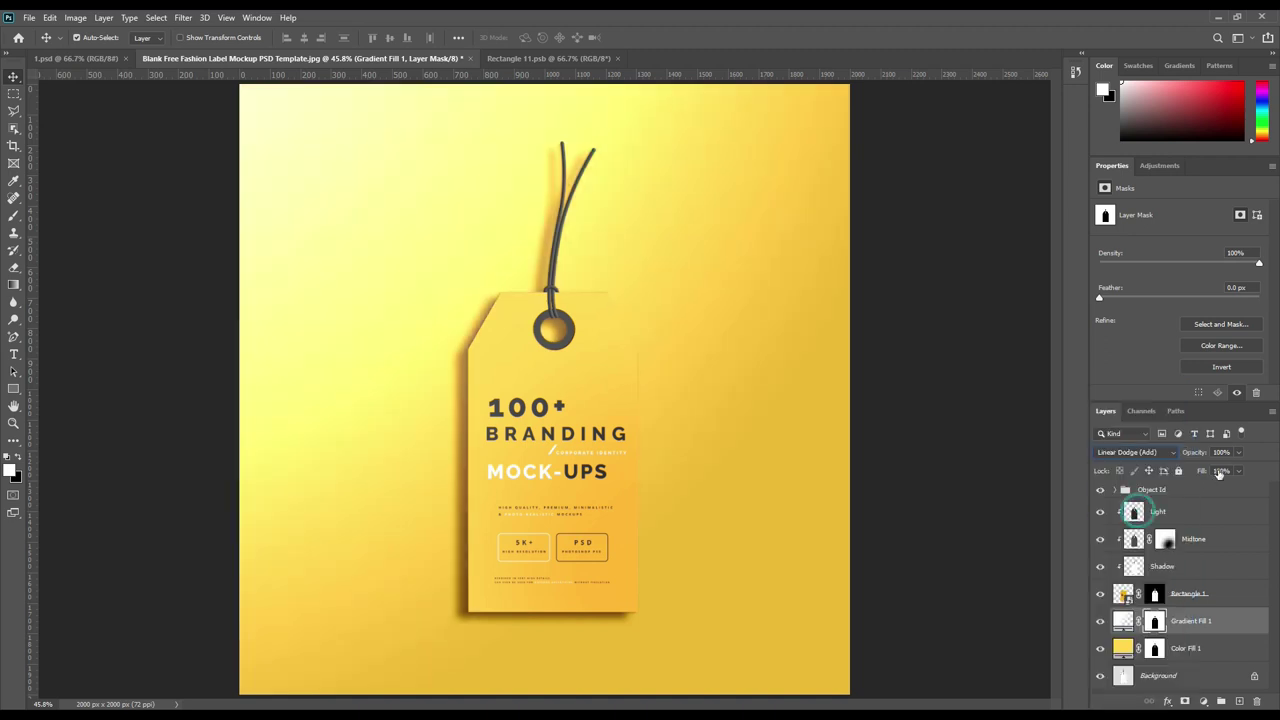
{"action": "left_click_drag", "start_coordinate": [1200, 455], "coordinate": [1190, 457]}
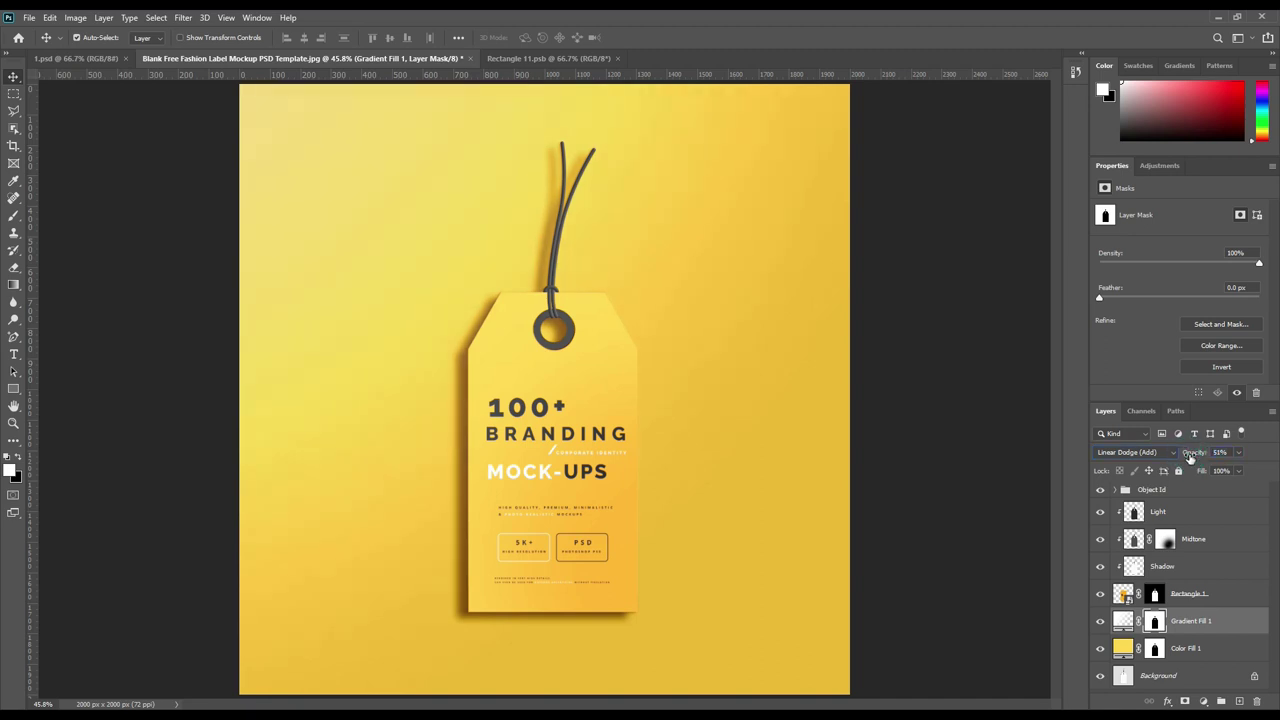
{"action": "left_click", "coordinate": [923, 358]}
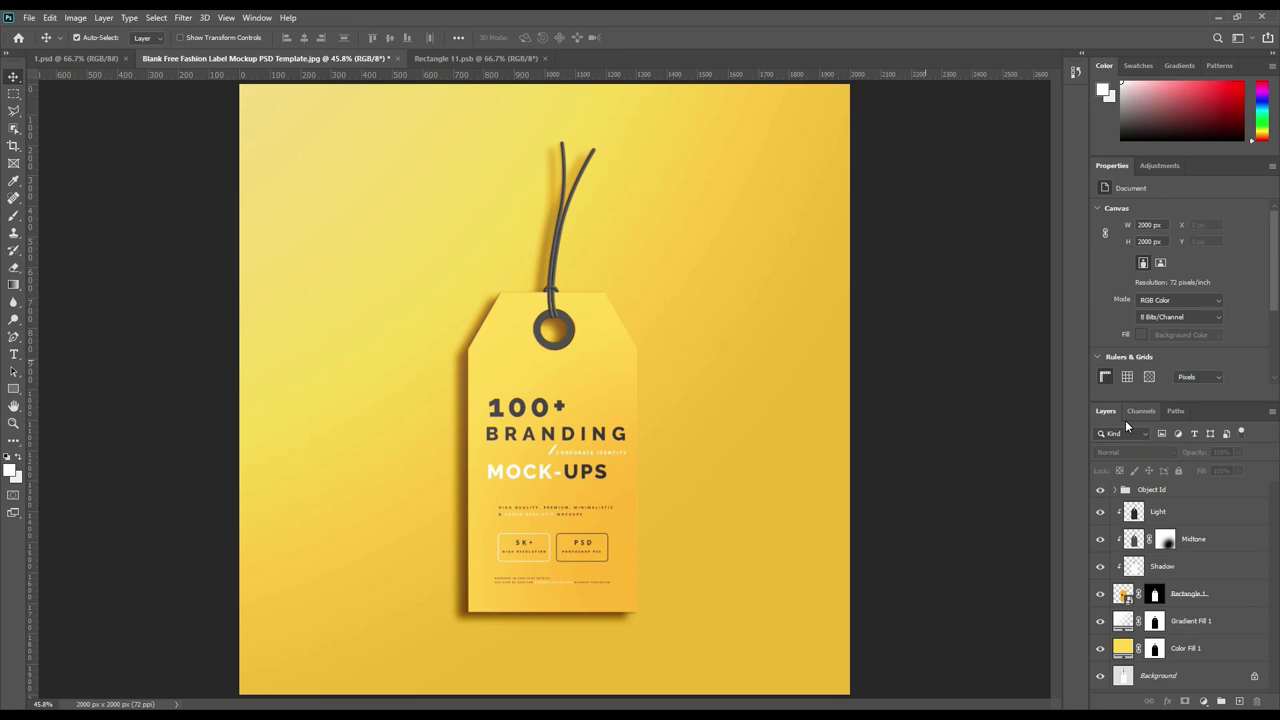